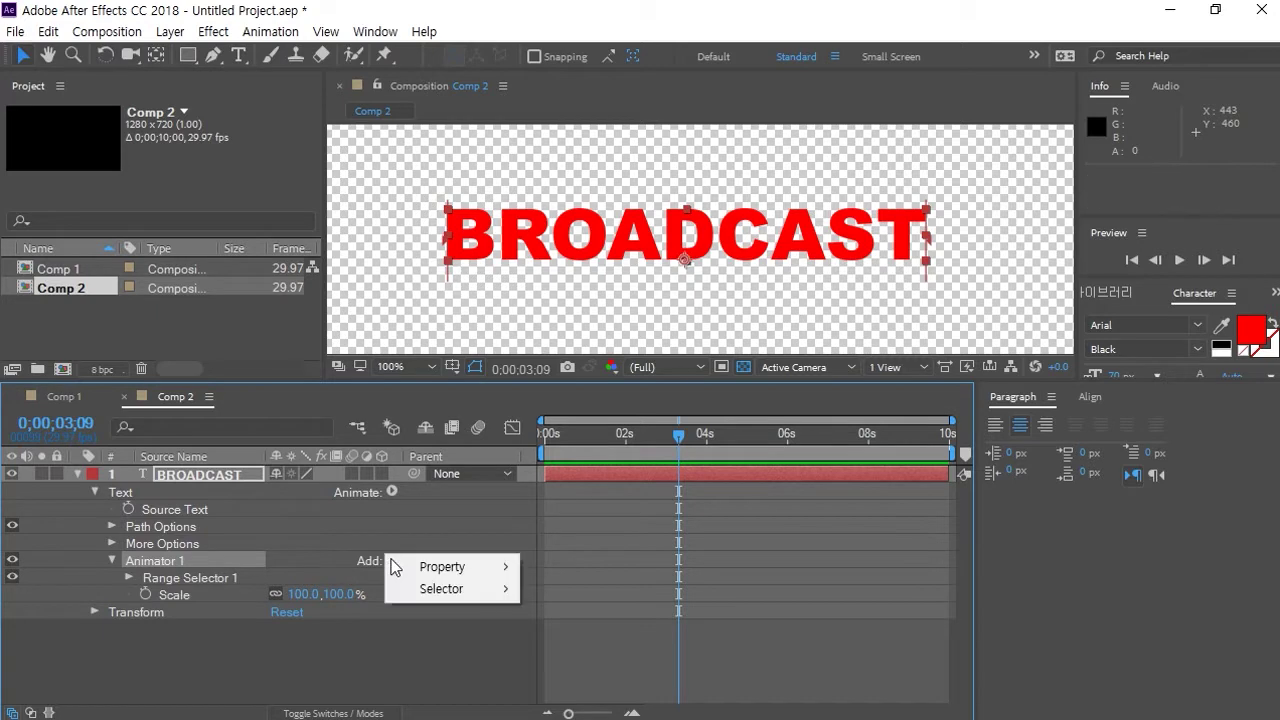
Add Blur and Opacity properties to Animator 1 of the BROADCAST text layer
{"action": "left_click", "coordinate": [574, 570]}
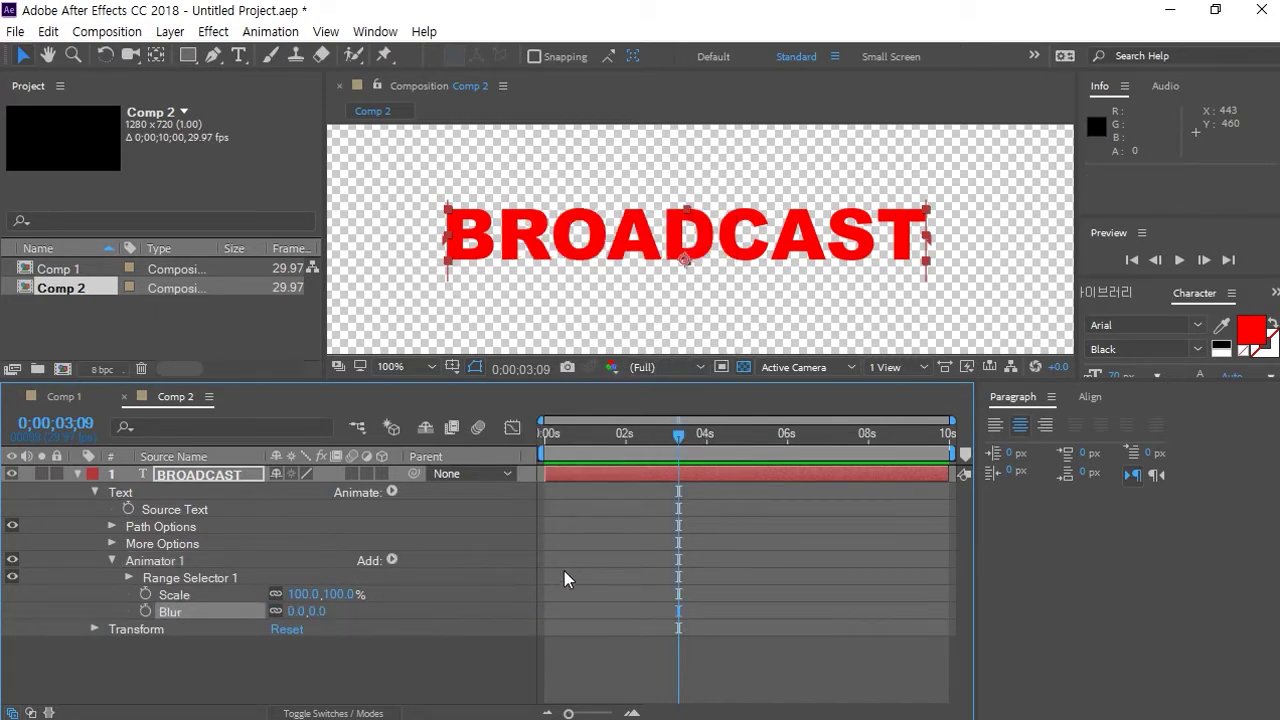
{"action": "left_click", "coordinate": [391, 561]}
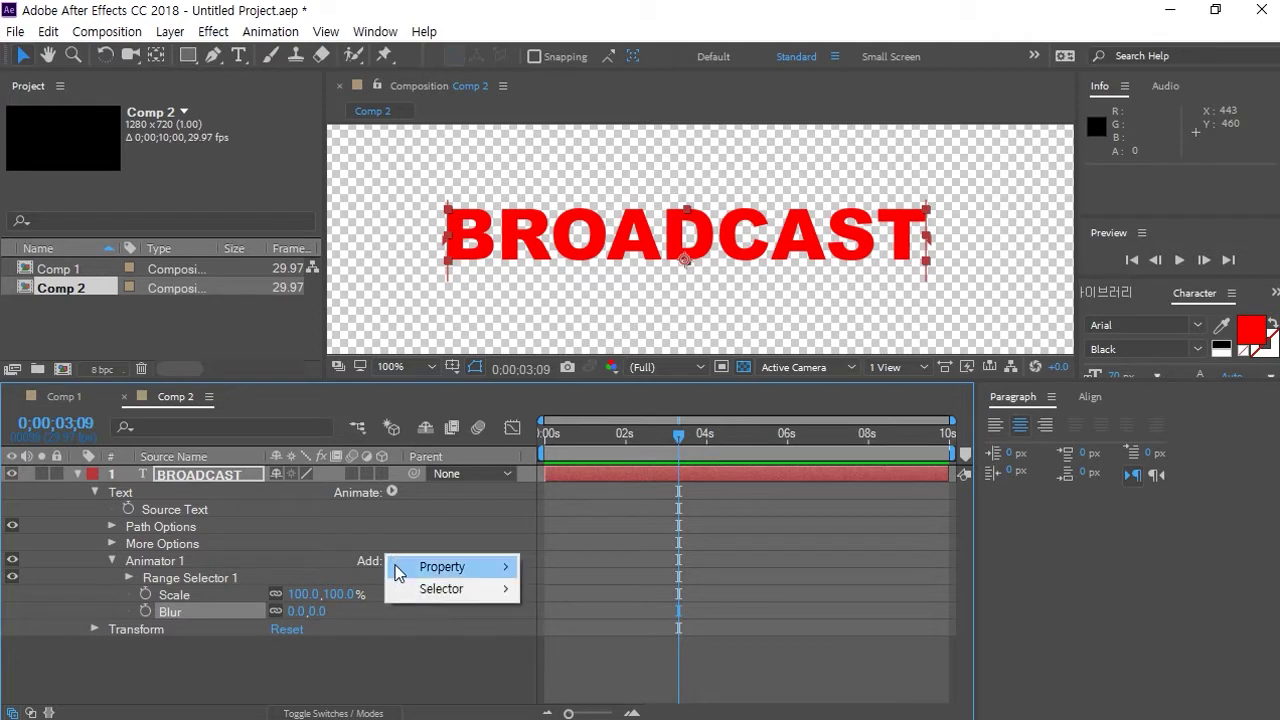
{"action": "mouse_move", "coordinate": [397, 569]}
{"action": "left_click", "coordinate": [635, 320]}
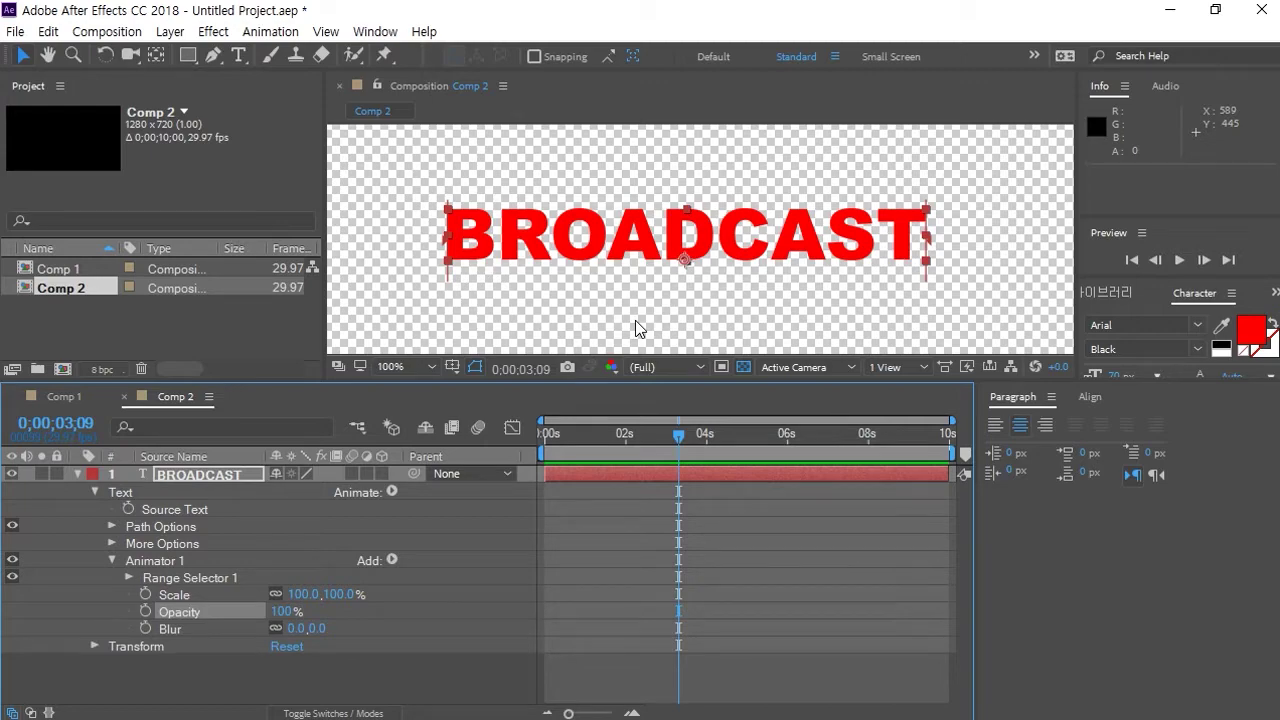
{"action": "left_click", "coordinate": [165, 667]}
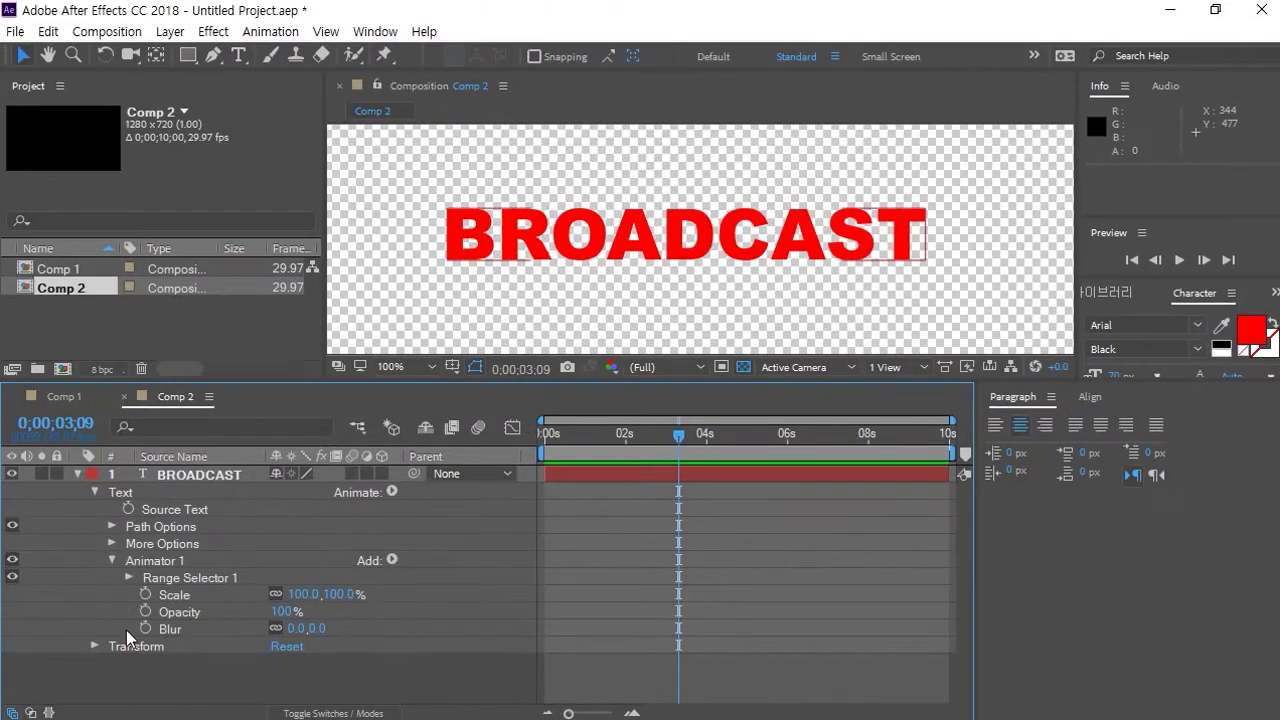
Set Animator 1's Scale to 190% on the BROADCAST text layer
{"action": "left_click", "coordinate": [208, 592]}
{"action": "left_click_drag", "start_coordinate": [303, 594], "coordinate": [390, 595]}
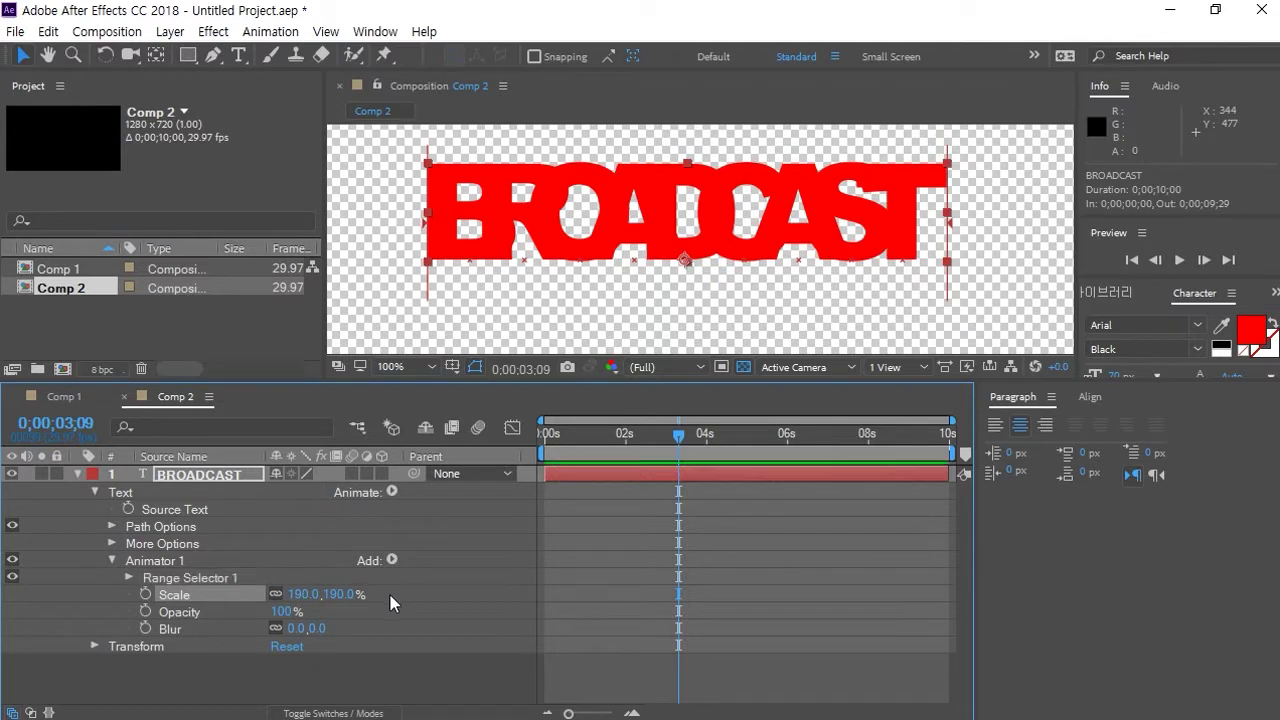
{"action": "left_click", "coordinate": [226, 680]}
{"action": "left_click", "coordinate": [177, 562]}
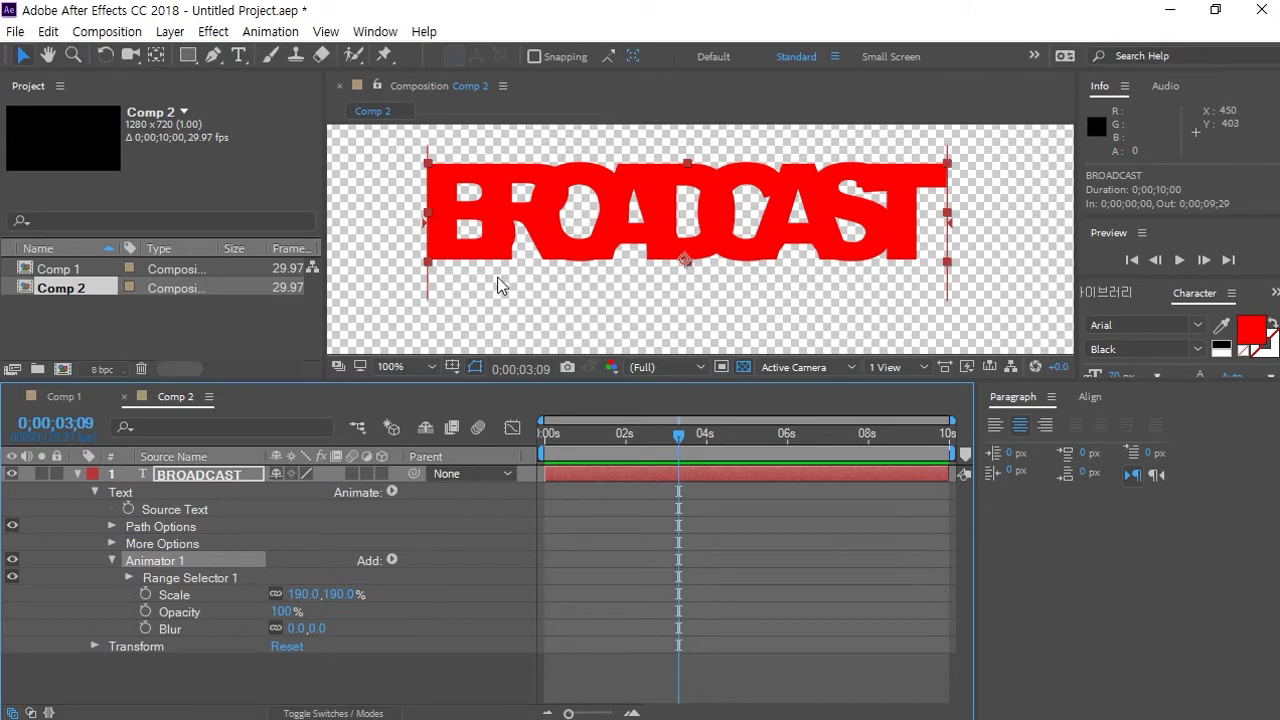
Reduce Animator 1's Scale to 84%
{"action": "left_click", "coordinate": [391, 492]}
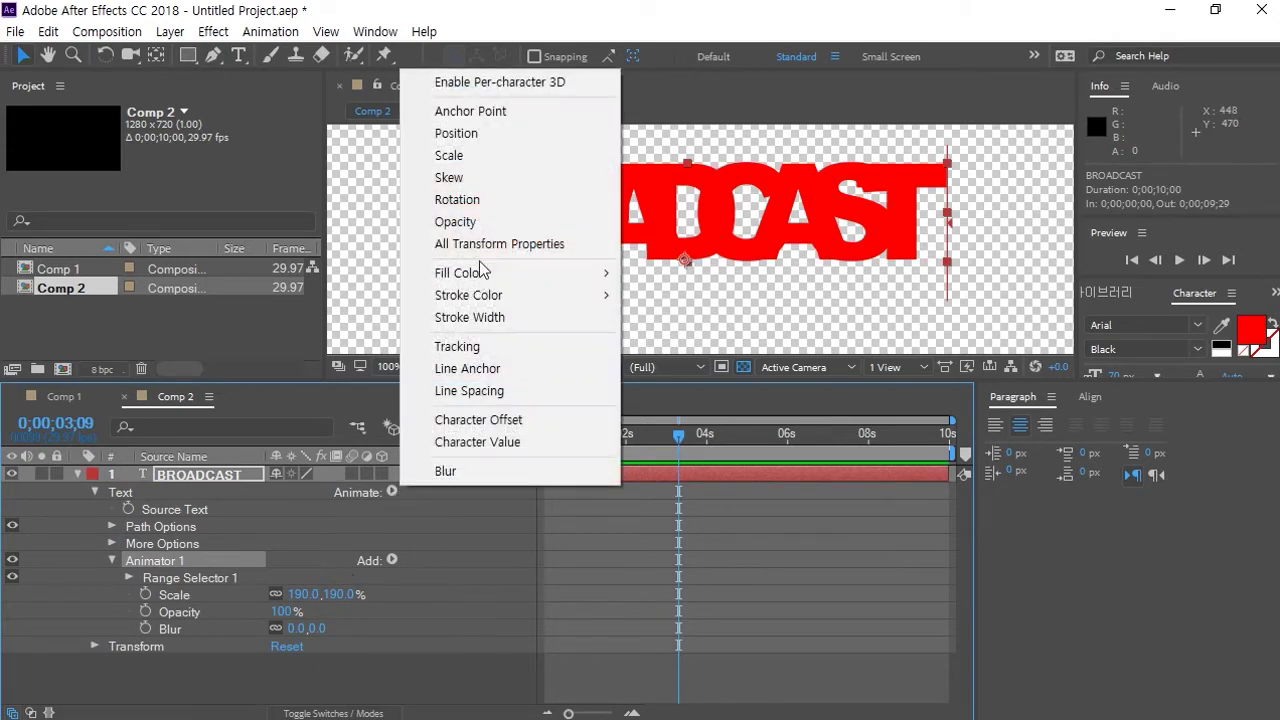
{"action": "left_click", "coordinate": [408, 675]}
{"action": "left_click", "coordinate": [230, 561]}
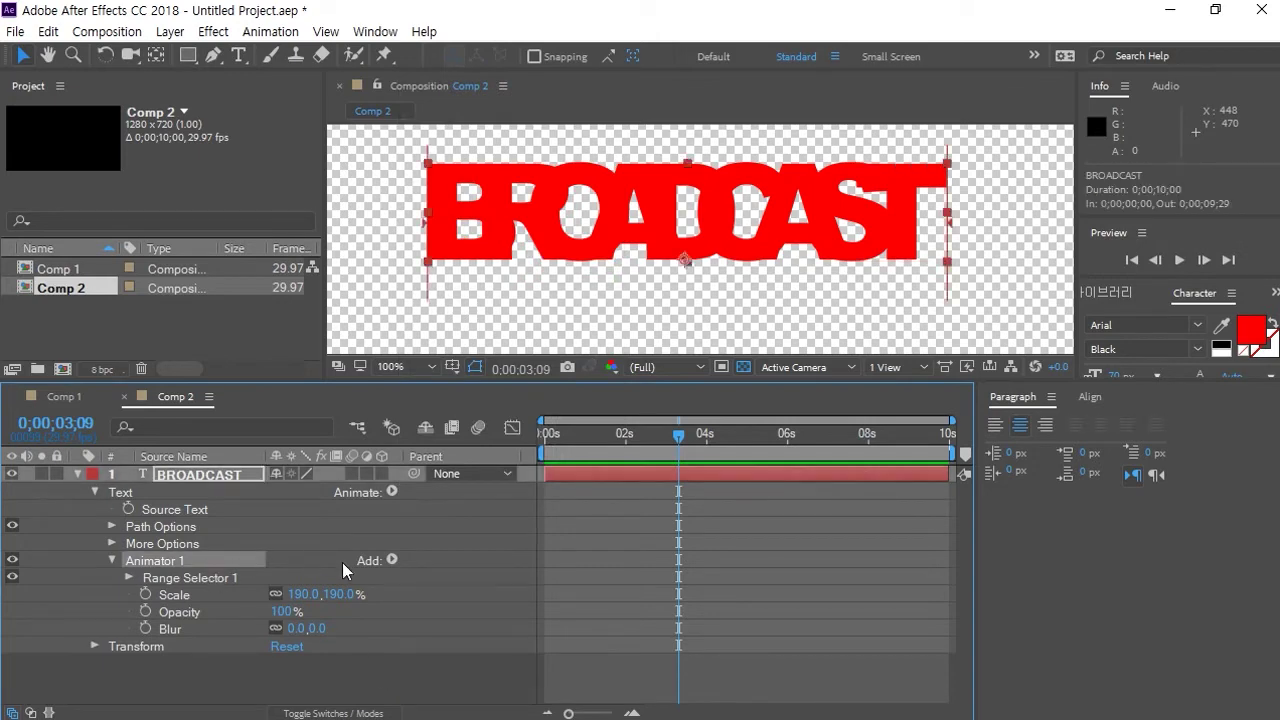
{"action": "left_click_drag", "start_coordinate": [310, 594], "coordinate": [204, 594]}
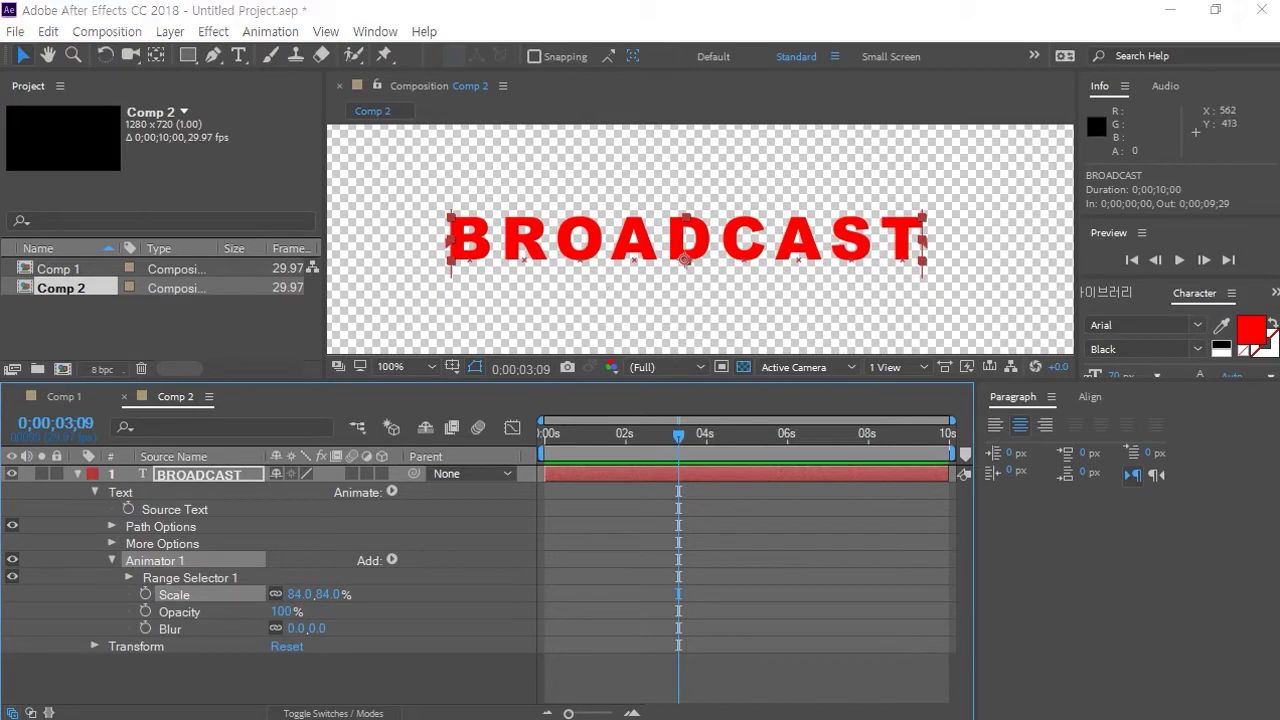
{"action": "left_click_drag", "start_coordinate": [461, 270], "coordinate": [524, 270]}
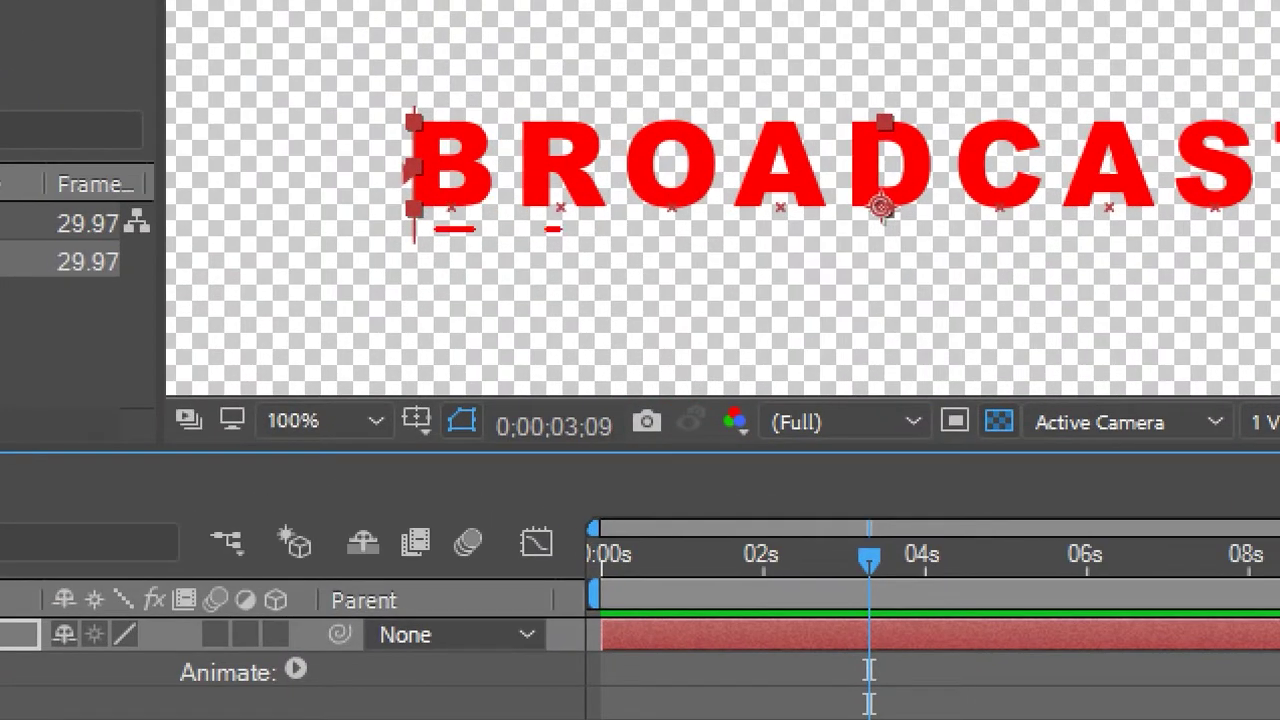
{"action": "left_click_drag", "start_coordinate": [562, 229], "coordinate": [698, 225]}
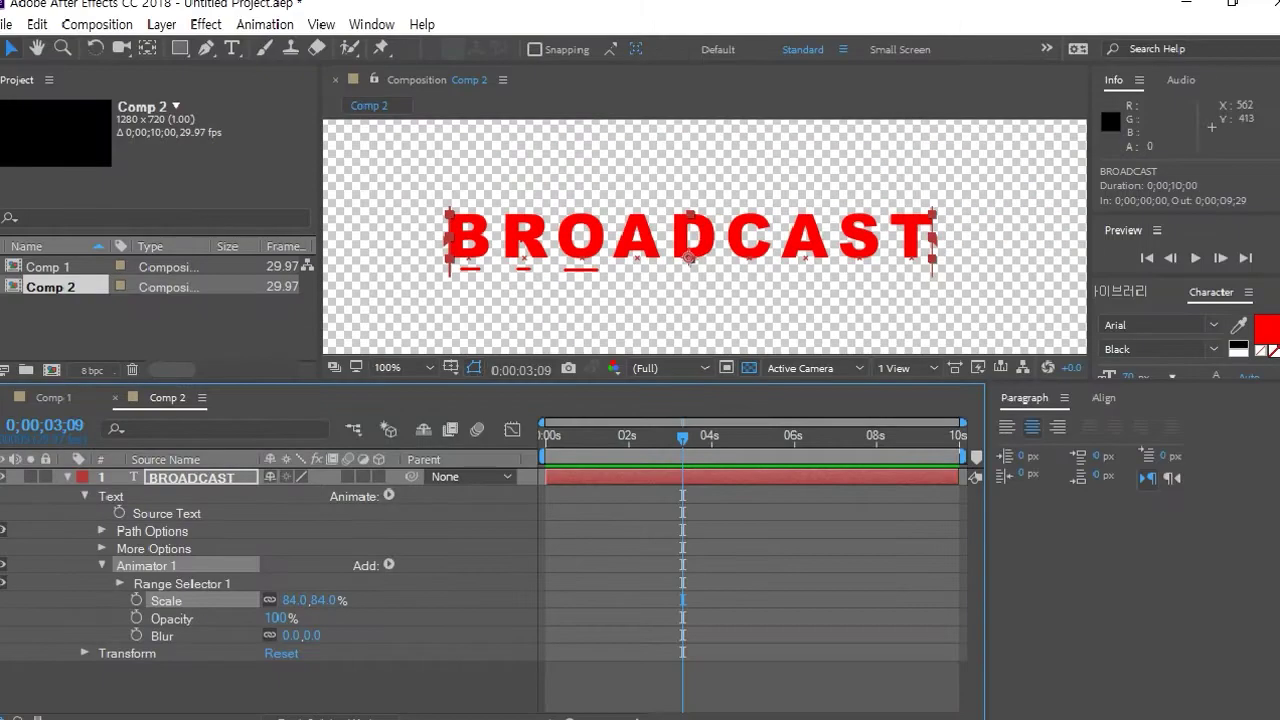
Expand the text layer's More Options, and enlarge the timeline area and its name column so the option names are fully readable
{"action": "left_click", "coordinate": [110, 544]}
{"action": "left_click_drag", "start_coordinate": [247, 381], "coordinate": [248, 246]}
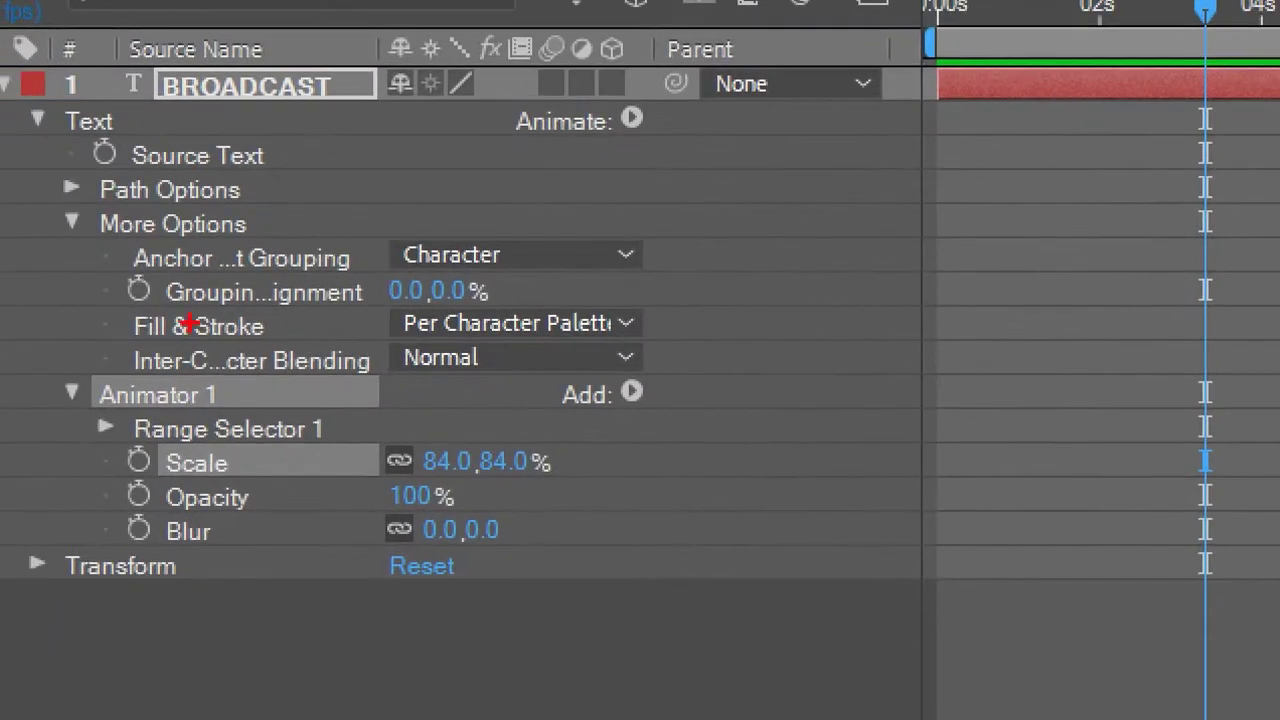
{"action": "left_click_drag", "start_coordinate": [92, 350], "coordinate": [362, 350]}
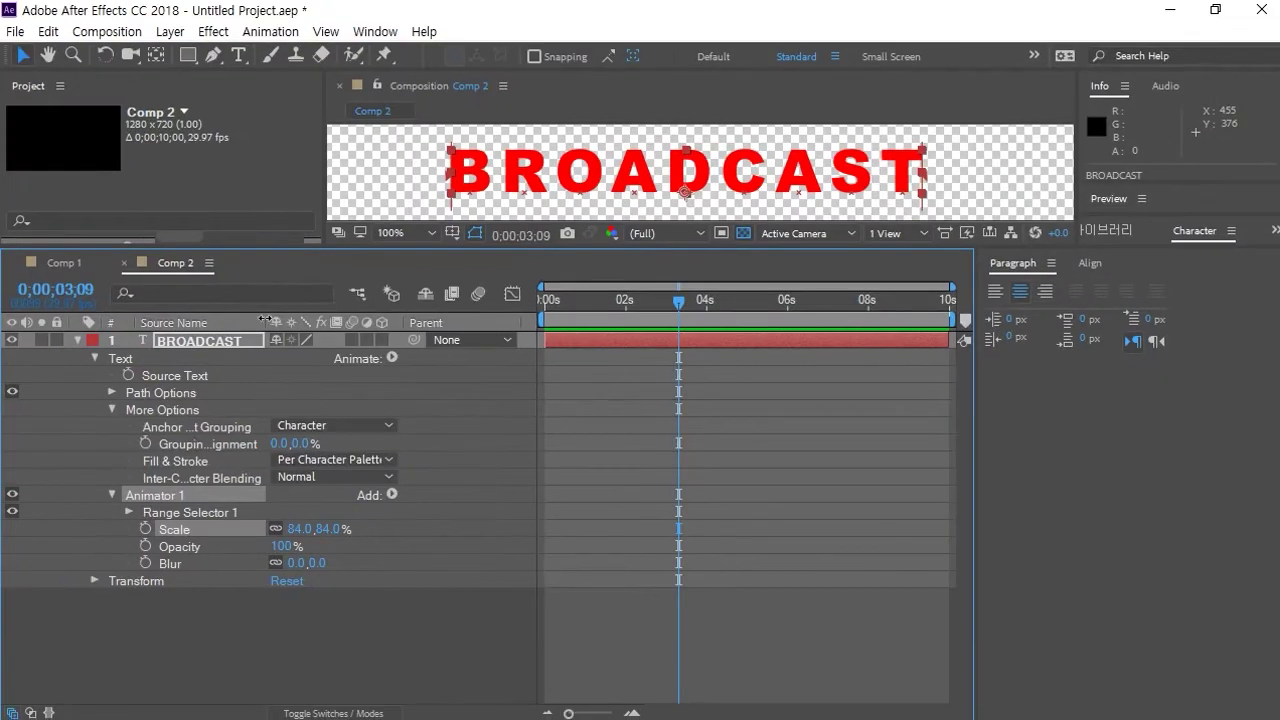
{"action": "left_click_drag", "start_coordinate": [265, 318], "coordinate": [366, 322]}
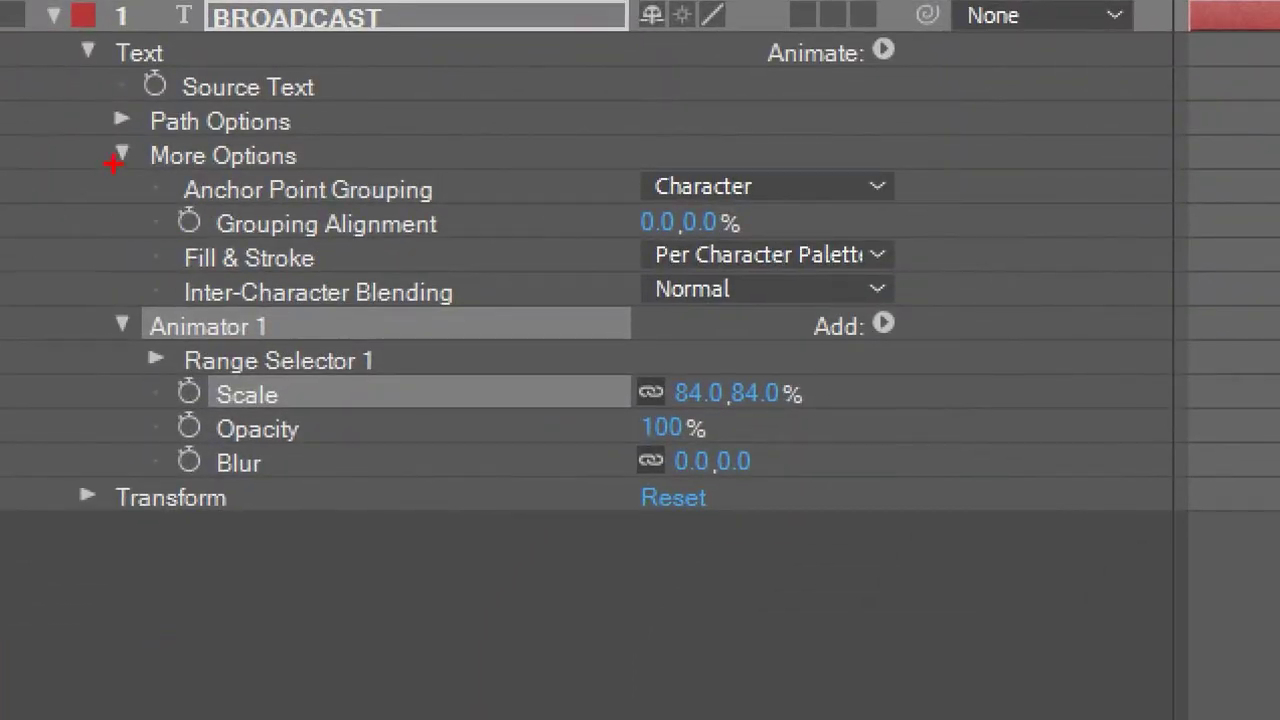
{"action": "mouse_move", "coordinate": [113, 163]}
{"action": "left_mouse_down"}
{"action": "mouse_move", "coordinate": [471, 234]}
{"action": "mouse_move", "coordinate": [921, 252]}
{"action": "left_mouse_up"}
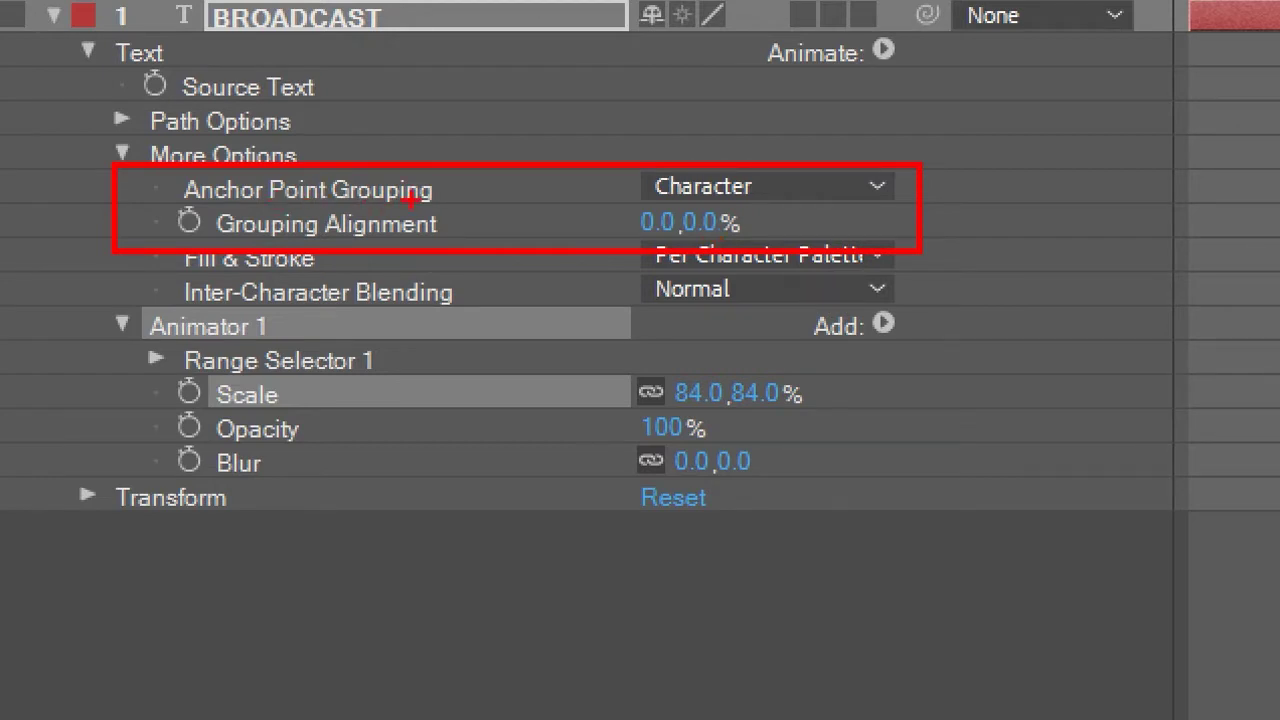
{"action": "mouse_move", "coordinate": [576, 62]}
{"action": "left_mouse_down"}
{"action": "mouse_move", "coordinate": [592, 100]}
{"action": "mouse_move", "coordinate": [640, 100]}
{"action": "left_mouse_up"}
{"action": "left_click_drag", "start_coordinate": [622, 104], "coordinate": [596, 144]}
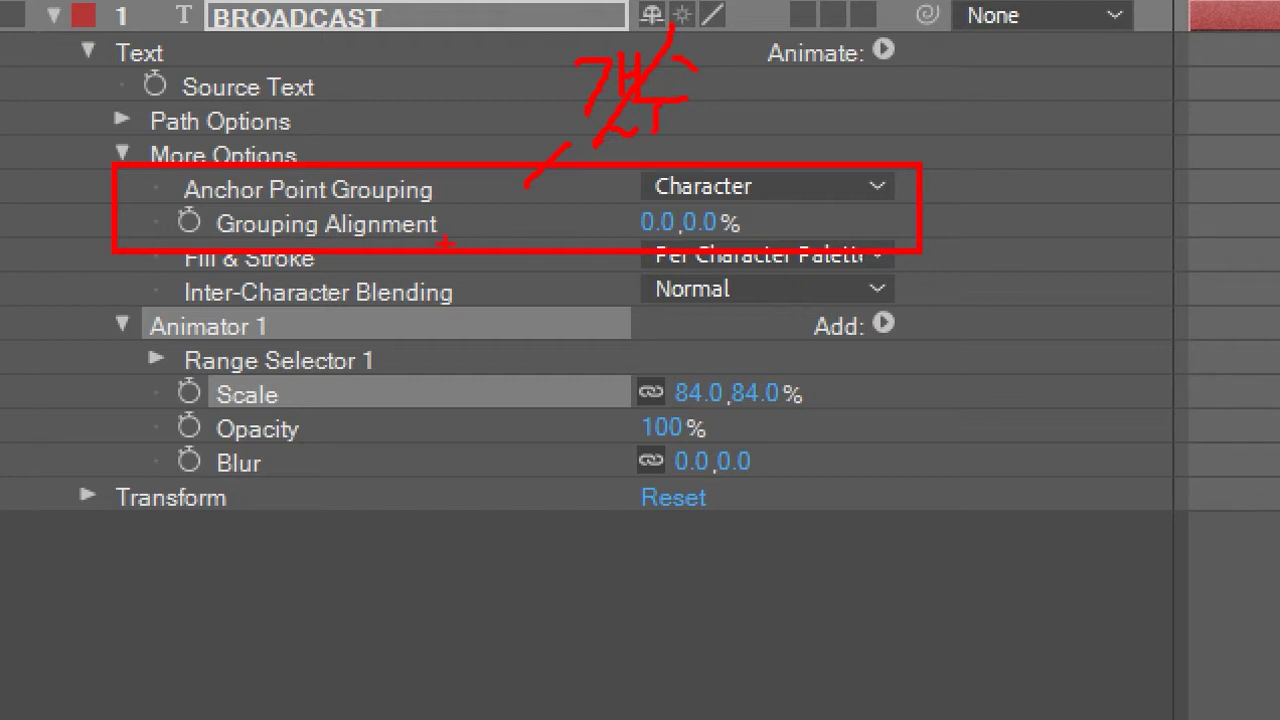
{"action": "left_click_drag", "start_coordinate": [572, 295], "coordinate": [552, 298]}
{"action": "left_click_drag", "start_coordinate": [562, 350], "coordinate": [568, 405]}
{"action": "left_click_drag", "start_coordinate": [595, 306], "coordinate": [597, 398]}
{"action": "left_click_drag", "start_coordinate": [612, 340], "coordinate": [680, 372]}
{"action": "left_click_drag", "start_coordinate": [690, 308], "coordinate": [690, 406]}
{"action": "key", "text": "Escape"}
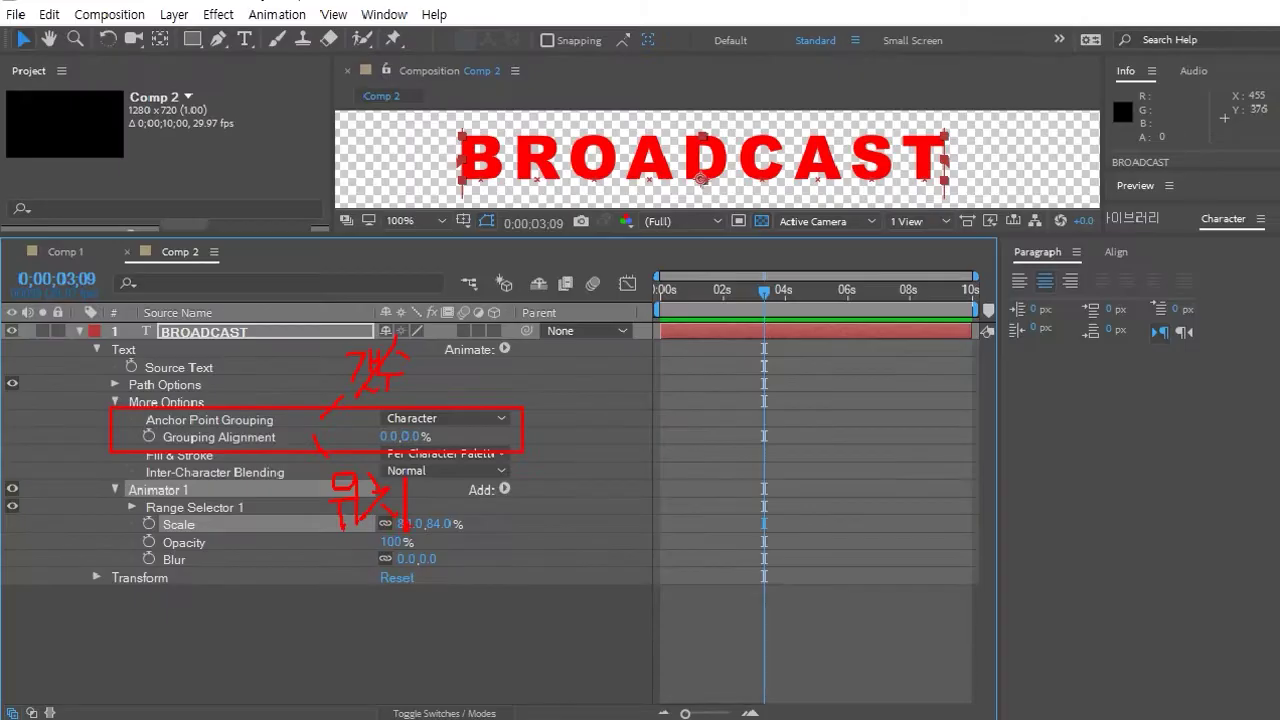
Set the text layer's Anchor Point Grouping to Word
{"action": "left_click", "coordinate": [249, 428]}
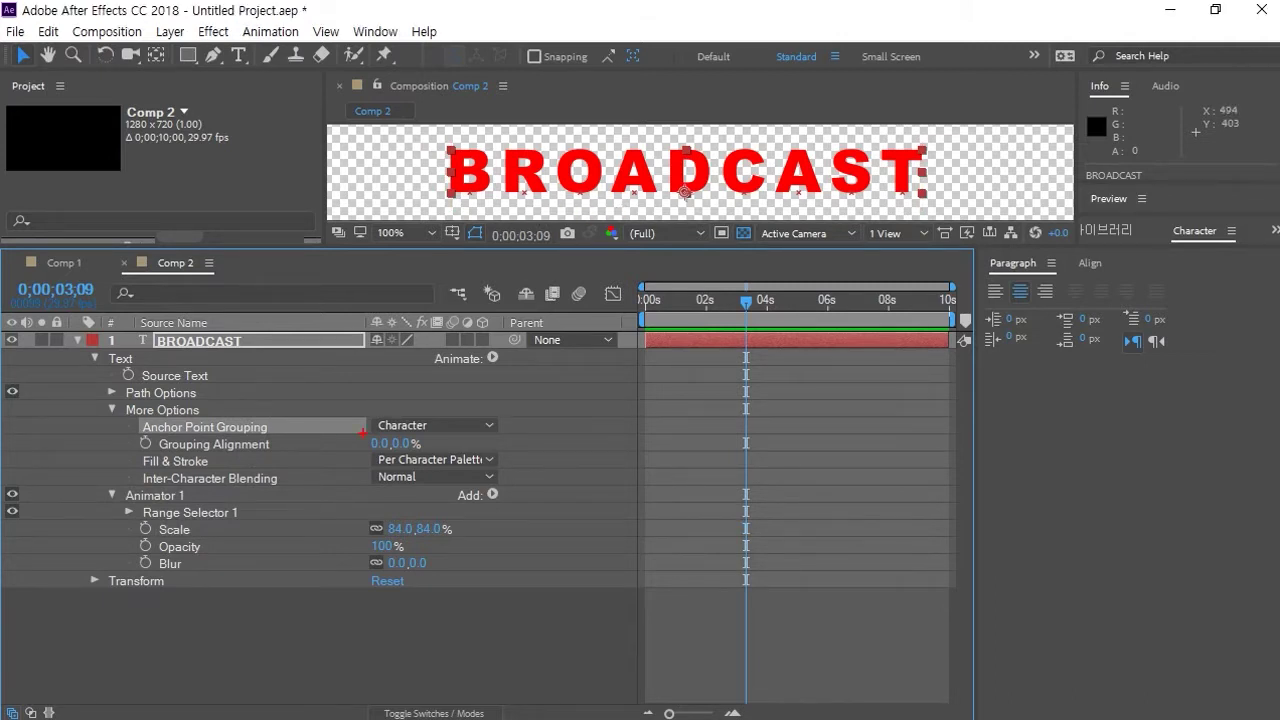
{"action": "left_click", "coordinate": [435, 426]}
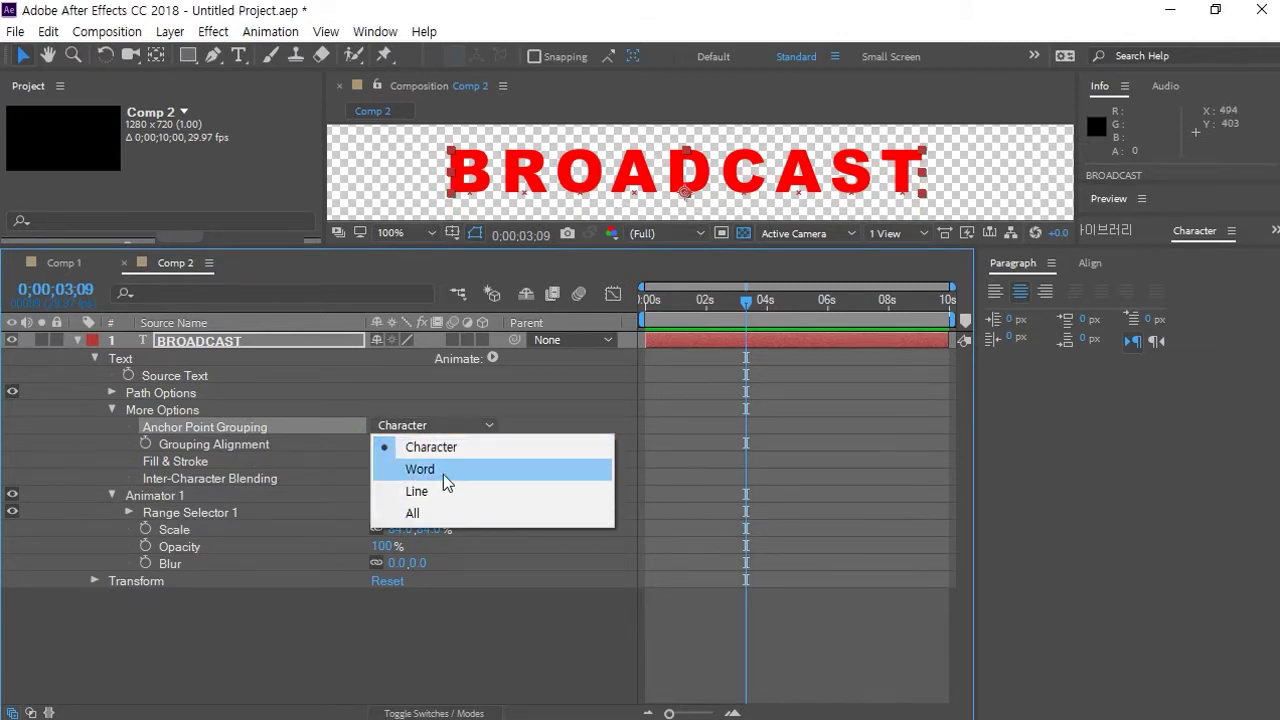
{"action": "left_click", "coordinate": [443, 474]}
{"action": "left_click_drag", "start_coordinate": [415, 528], "coordinate": [480, 528]}
{"action": "key", "text": "ctrl+z"}
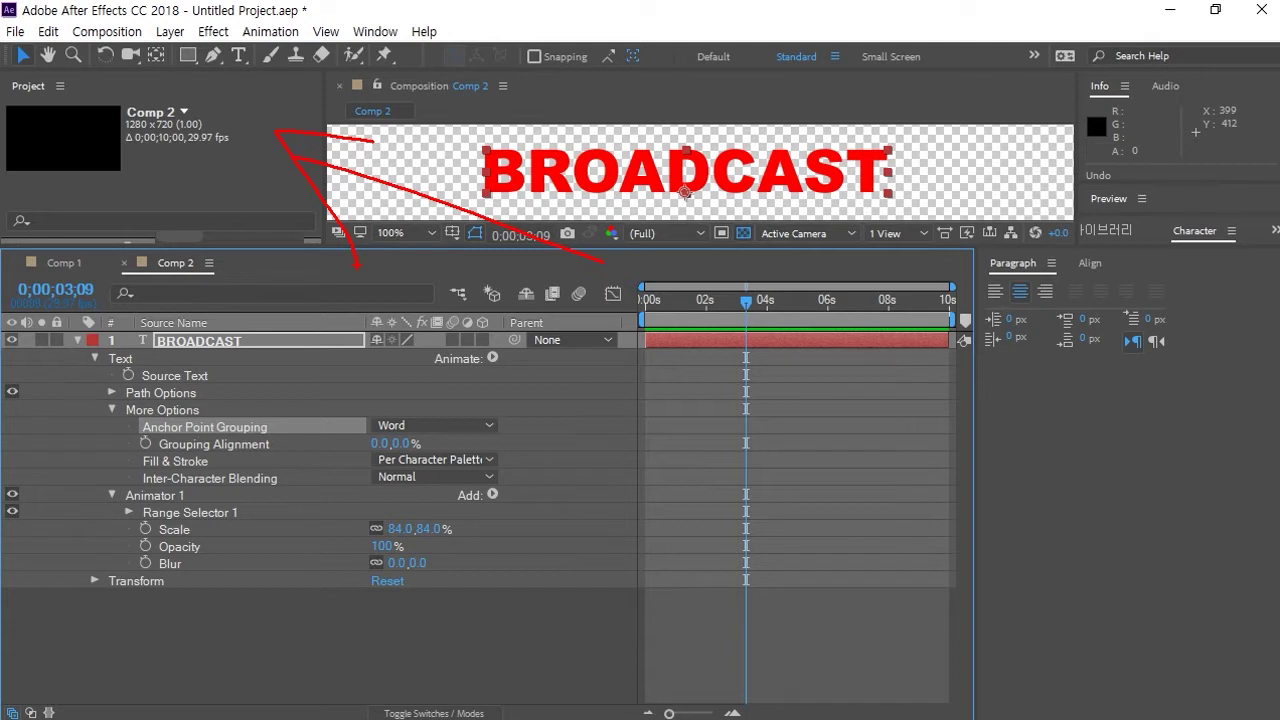
{"action": "left_click", "coordinate": [456, 426]}
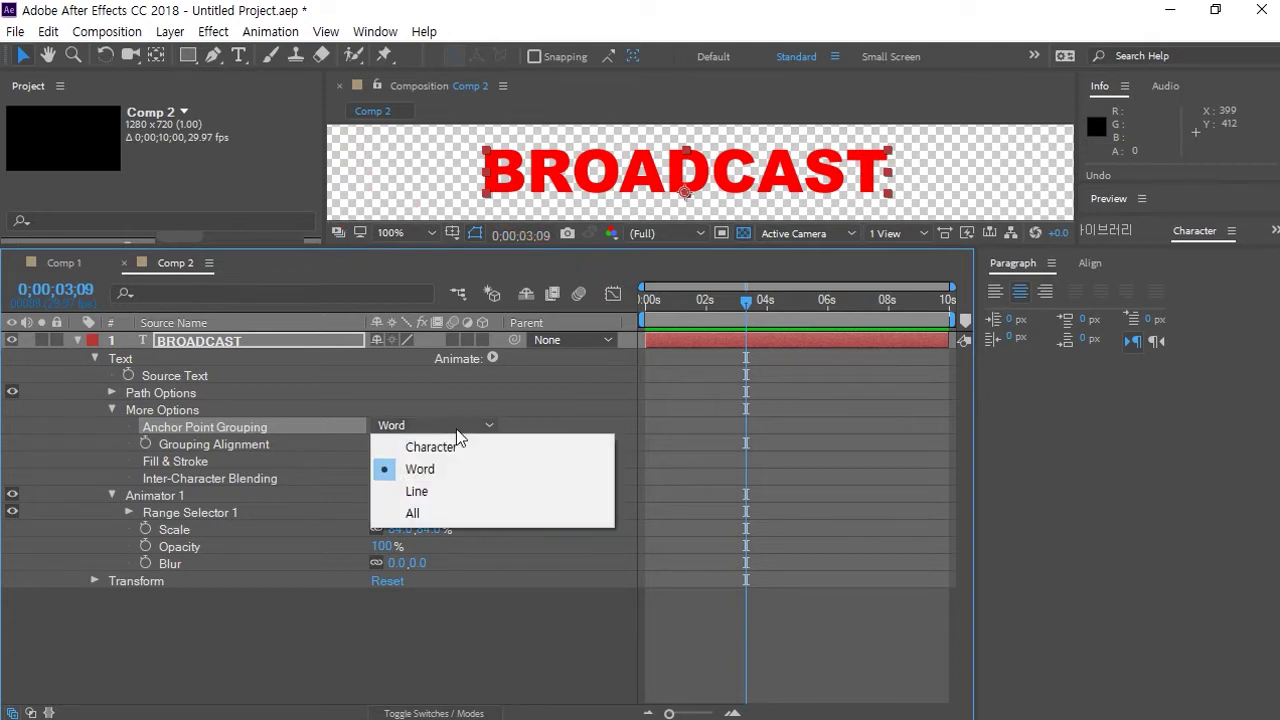
{"action": "left_click", "coordinate": [732, 380]}
Move the current time to 0;00;00;00 and set Range Selector 1's End to 11% so it covers only the first letter
{"action": "left_click_drag", "start_coordinate": [746, 302], "coordinate": [646, 302]}
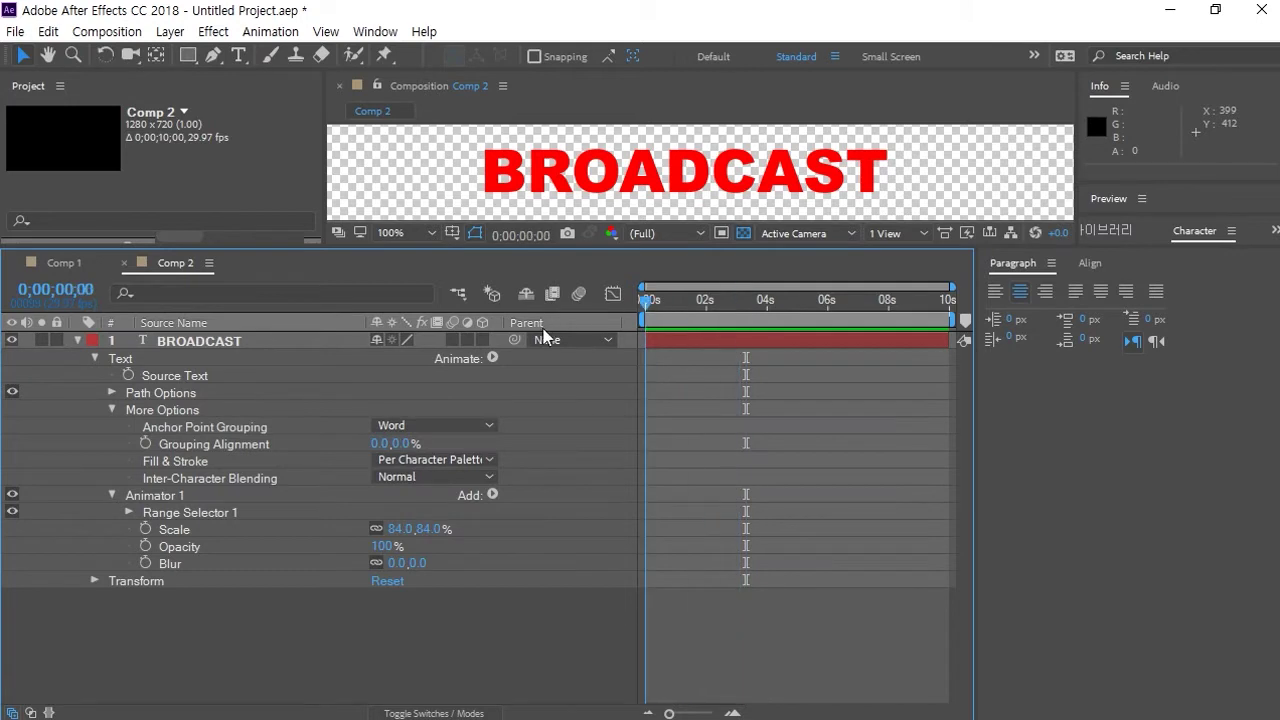
{"action": "left_click", "coordinate": [179, 500]}
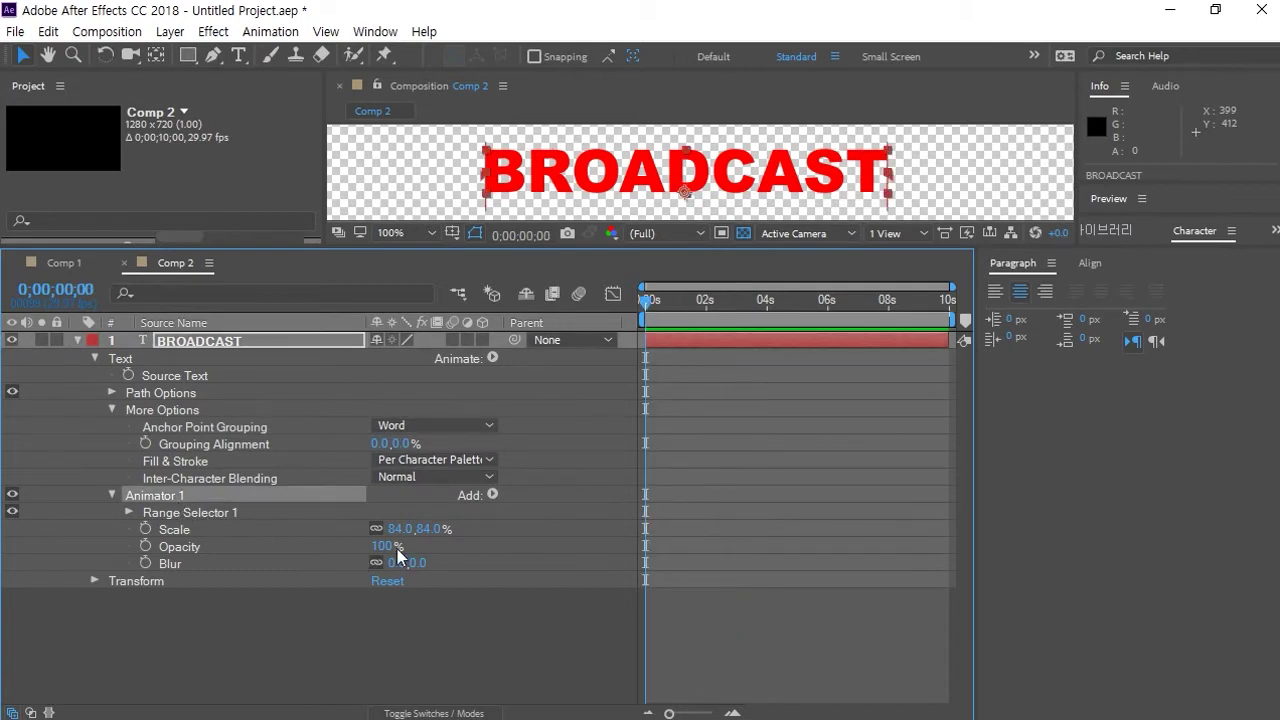
{"action": "left_click", "coordinate": [138, 513]}
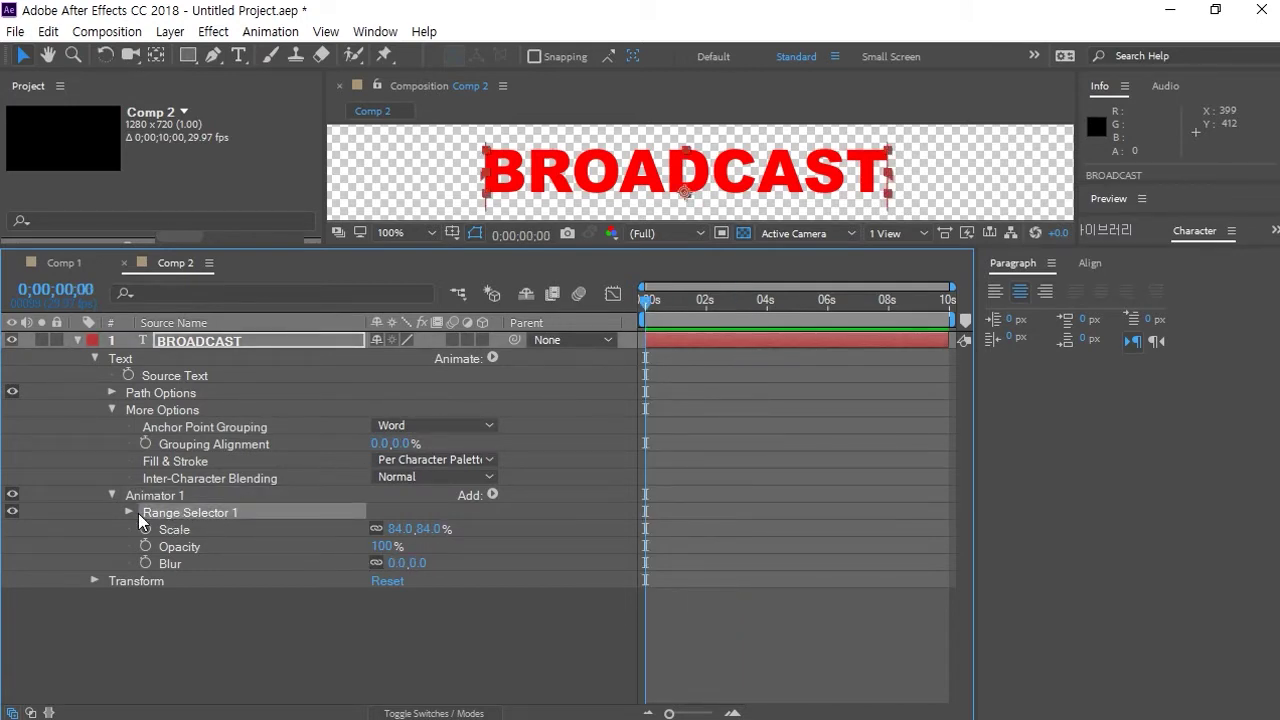
{"action": "left_click_drag", "start_coordinate": [890, 174], "coordinate": [529, 177]}
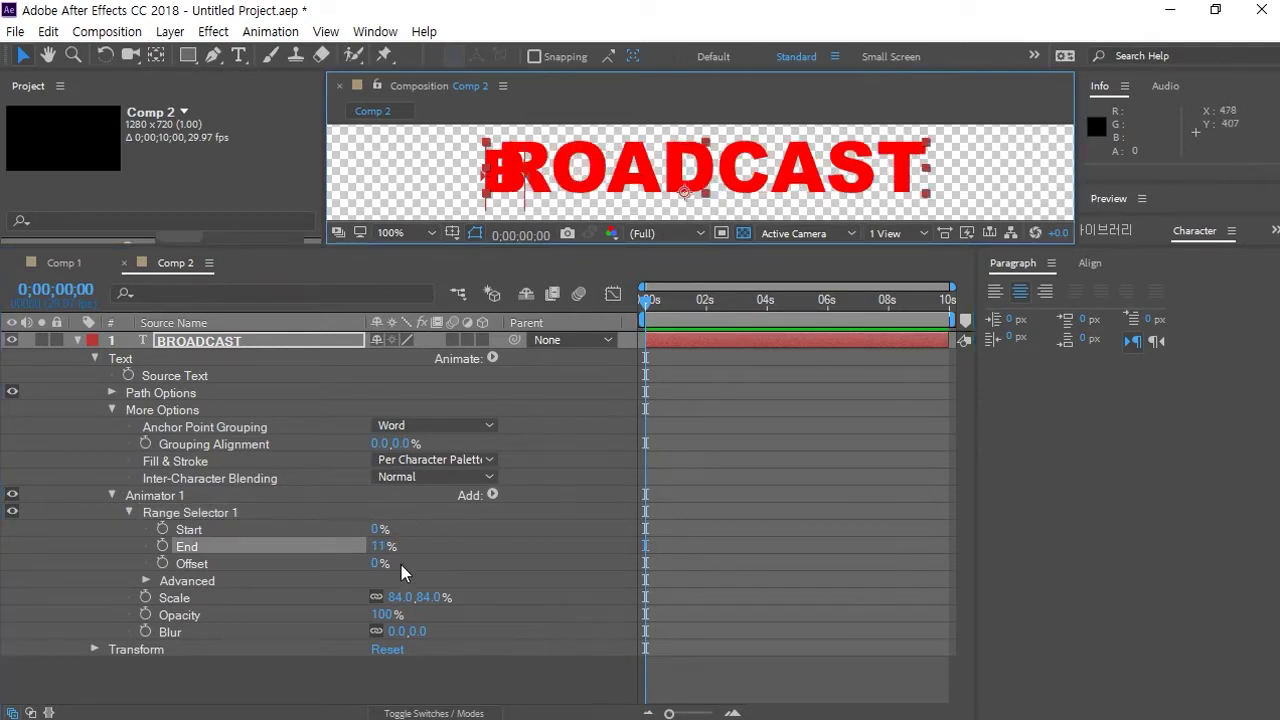
Try a Scale of 135% on the first letter within the selector range and undo it
{"action": "left_click", "coordinate": [393, 599]}
{"action": "left_click", "coordinate": [491, 590]}
{"action": "left_click_drag", "start_coordinate": [390, 599], "coordinate": [411, 561]}
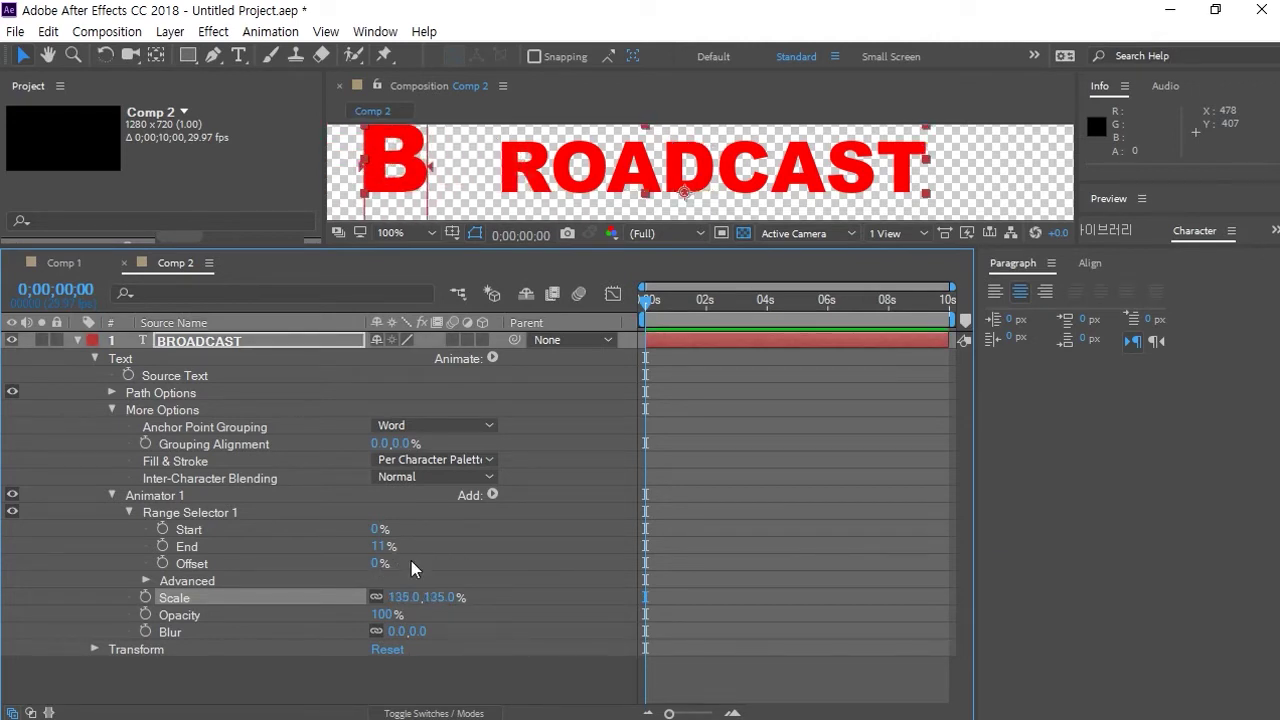
{"action": "key", "text": "ctrl+z"}
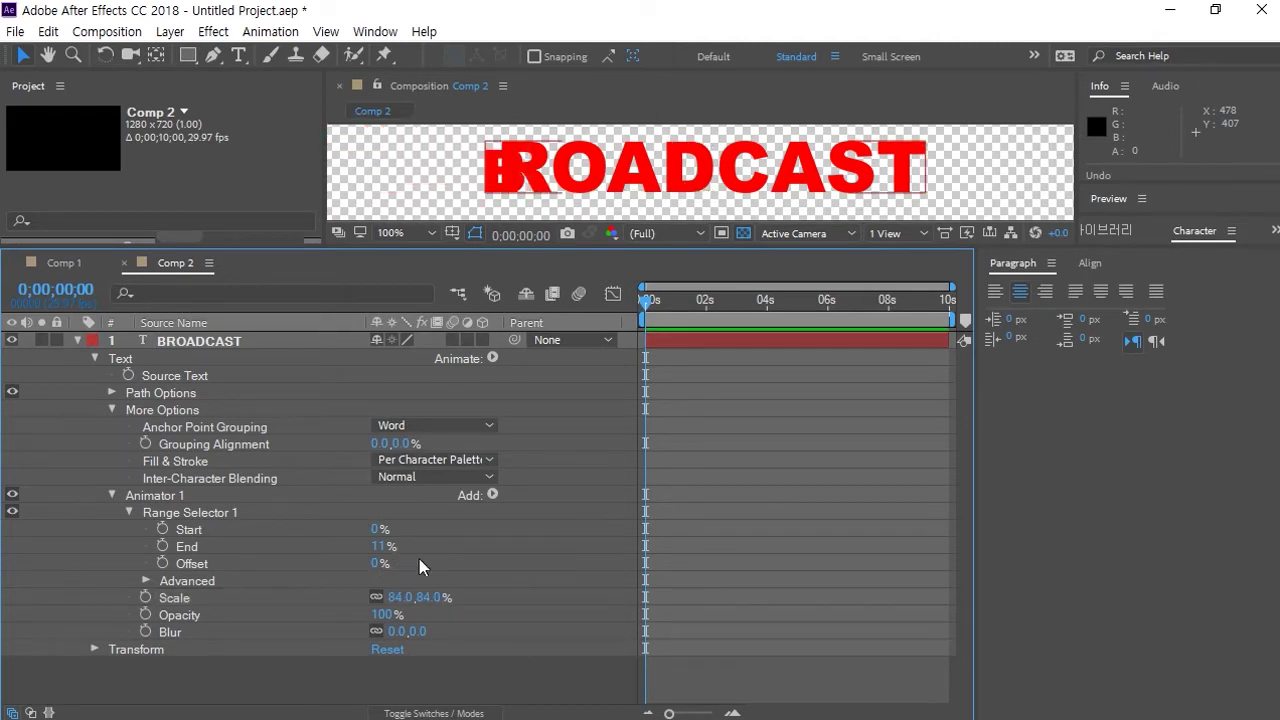
Set the text layer's Anchor Point Grouping to Character
{"action": "left_click", "coordinate": [477, 427]}
{"action": "left_click", "coordinate": [456, 449]}
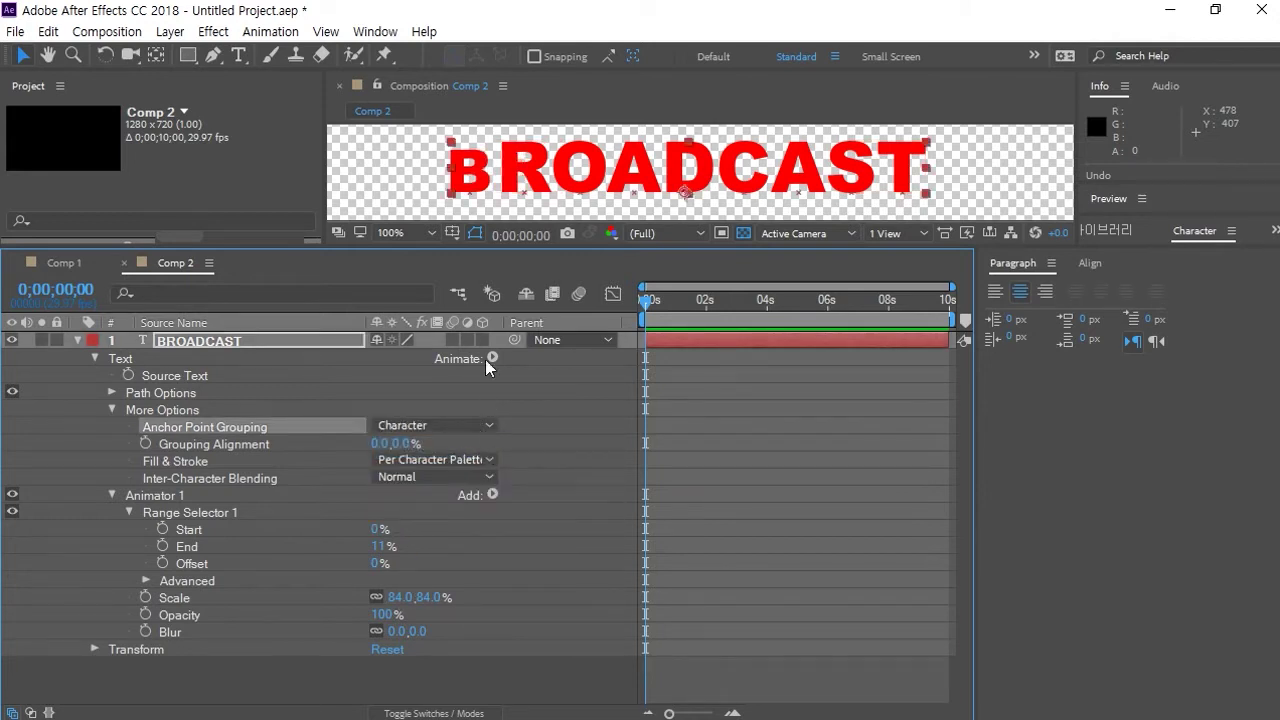
{"action": "left_click", "coordinate": [467, 426]}
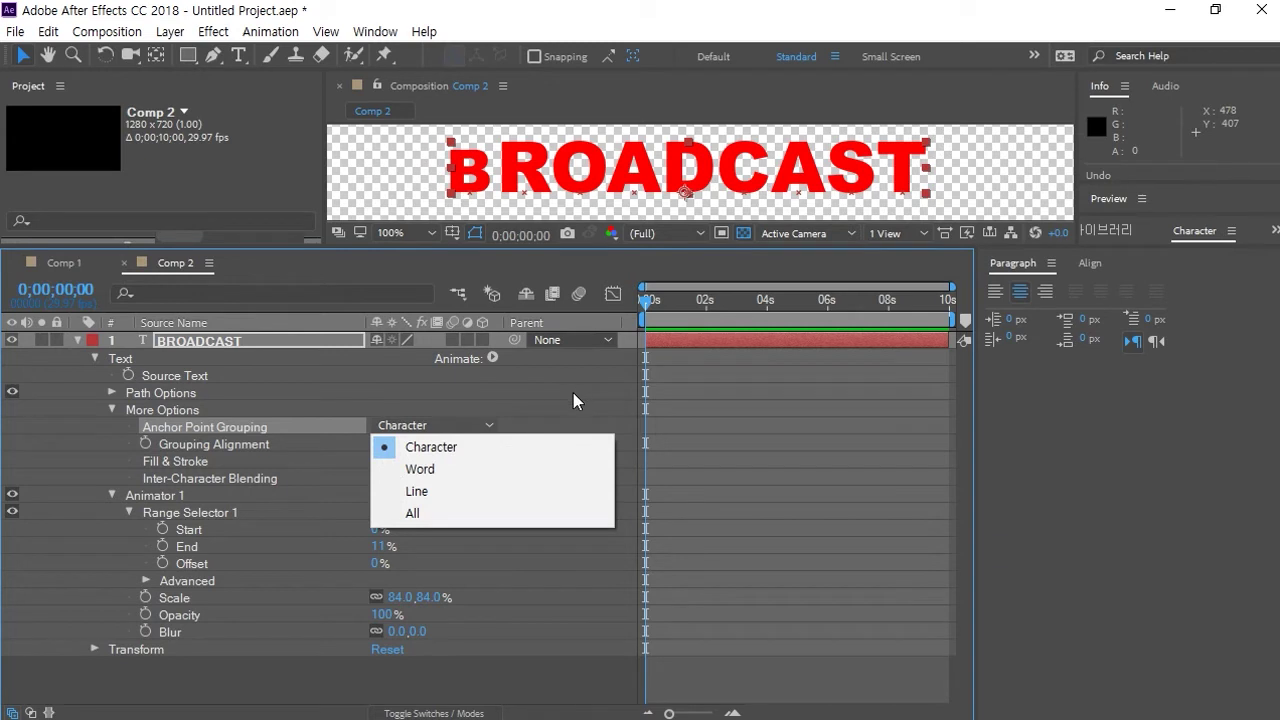
{"action": "left_click", "coordinate": [514, 418]}
{"action": "left_click", "coordinate": [296, 423]}
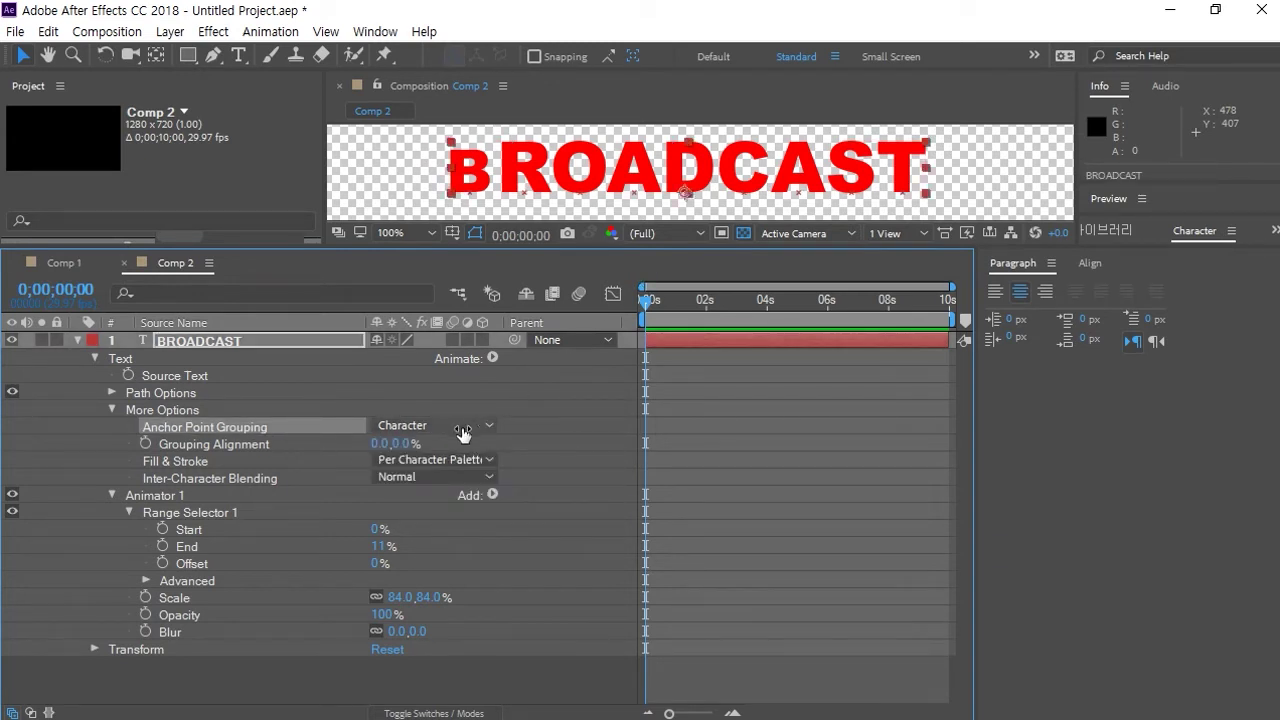
Set the Grouping Alignment to 0.0, -43.0% to raise each character's anchor point to the middle of its letter
{"action": "left_click", "coordinate": [261, 447]}
{"action": "left_click_drag", "start_coordinate": [400, 443], "coordinate": [365, 451]}
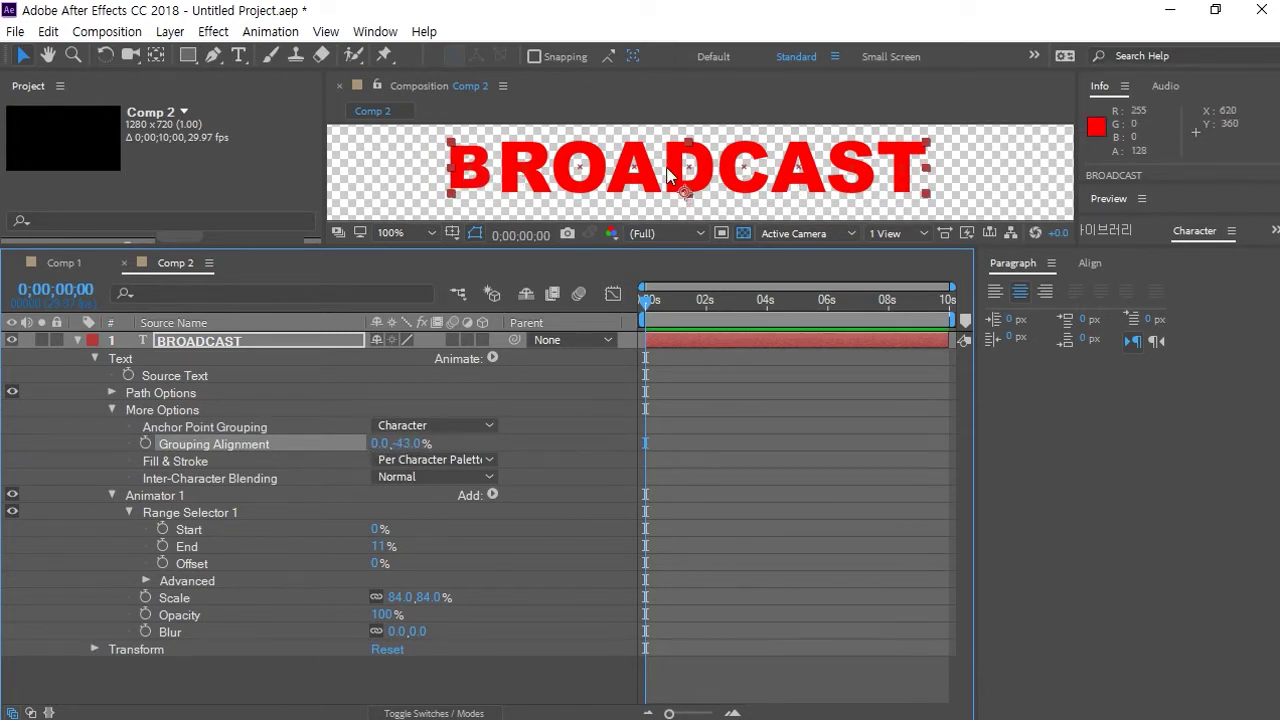
{"action": "scroll", "coordinate": [735, 150], "scroll_direction": "up", "scroll_amount": 1}
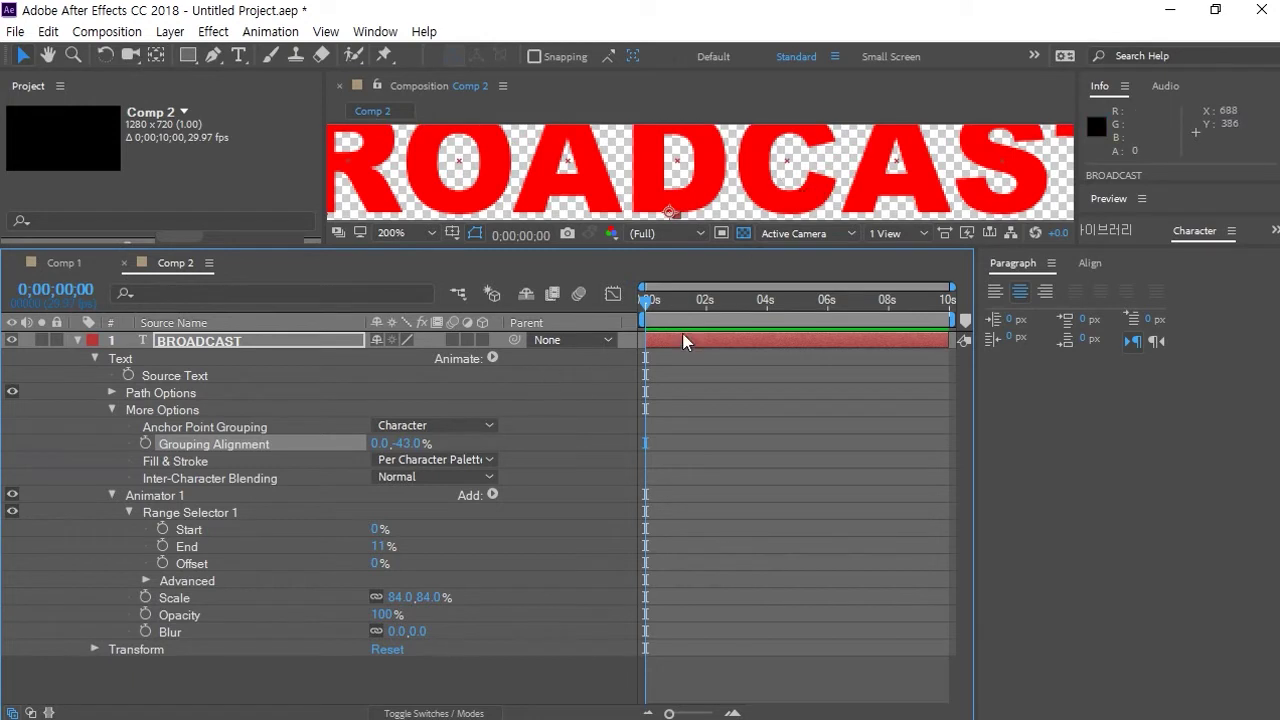
{"action": "scroll", "coordinate": [609, 196], "scroll_direction": "down", "scroll_amount": 1}
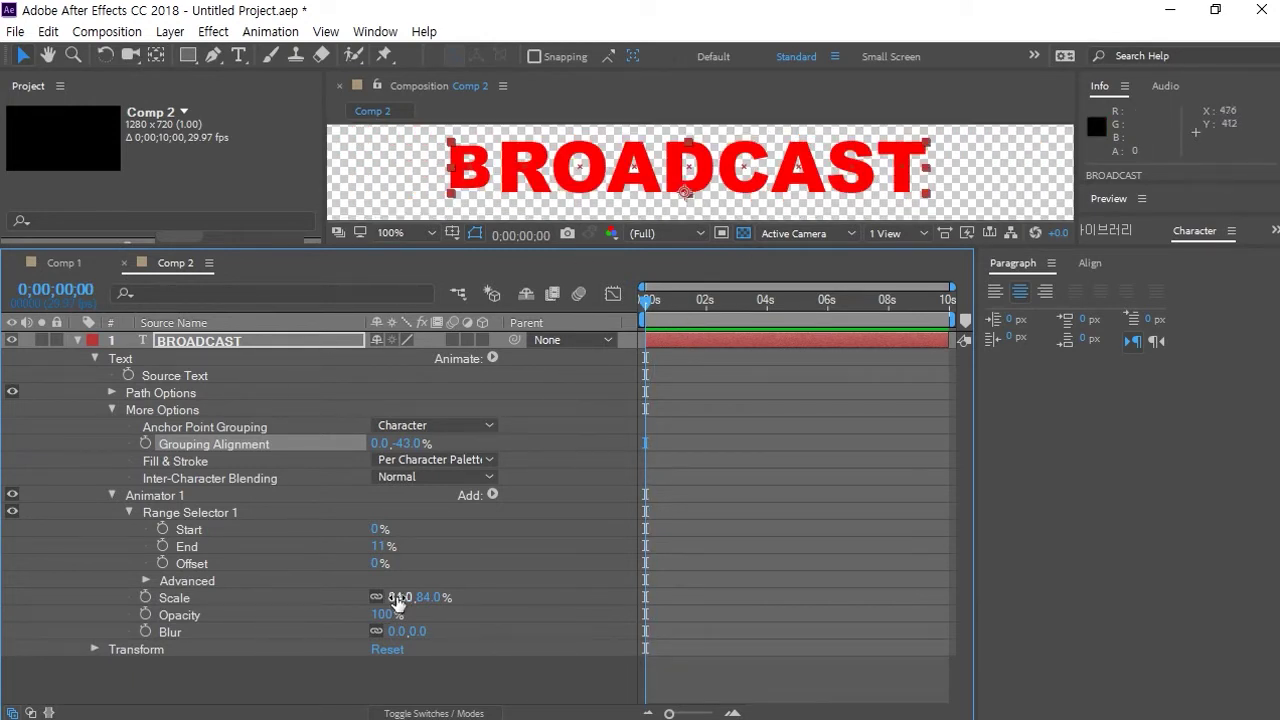
Set Range Selector 1's End to 100% and Animator 1's Scale to 187%
{"action": "left_click_drag", "start_coordinate": [398, 600], "coordinate": [455, 597]}
{"action": "left_click_drag", "start_coordinate": [379, 546], "coordinate": [466, 538]}
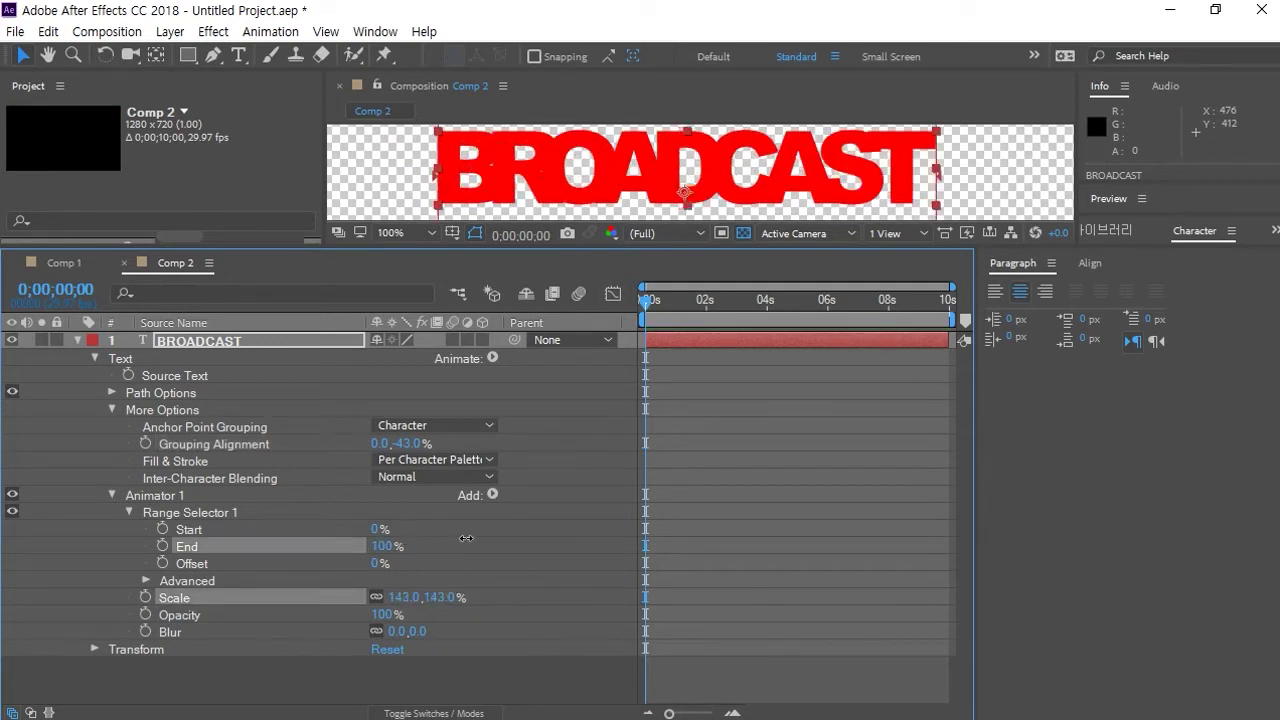
{"action": "left_click_drag", "start_coordinate": [410, 598], "coordinate": [452, 597]}
Set Animator 1's Blur to 58.0 and its Opacity to 0%
{"action": "left_click_drag", "start_coordinate": [392, 631], "coordinate": [452, 631]}
{"action": "left_click", "coordinate": [279, 613]}
{"action": "left_click_drag", "start_coordinate": [378, 617], "coordinate": [350, 614]}
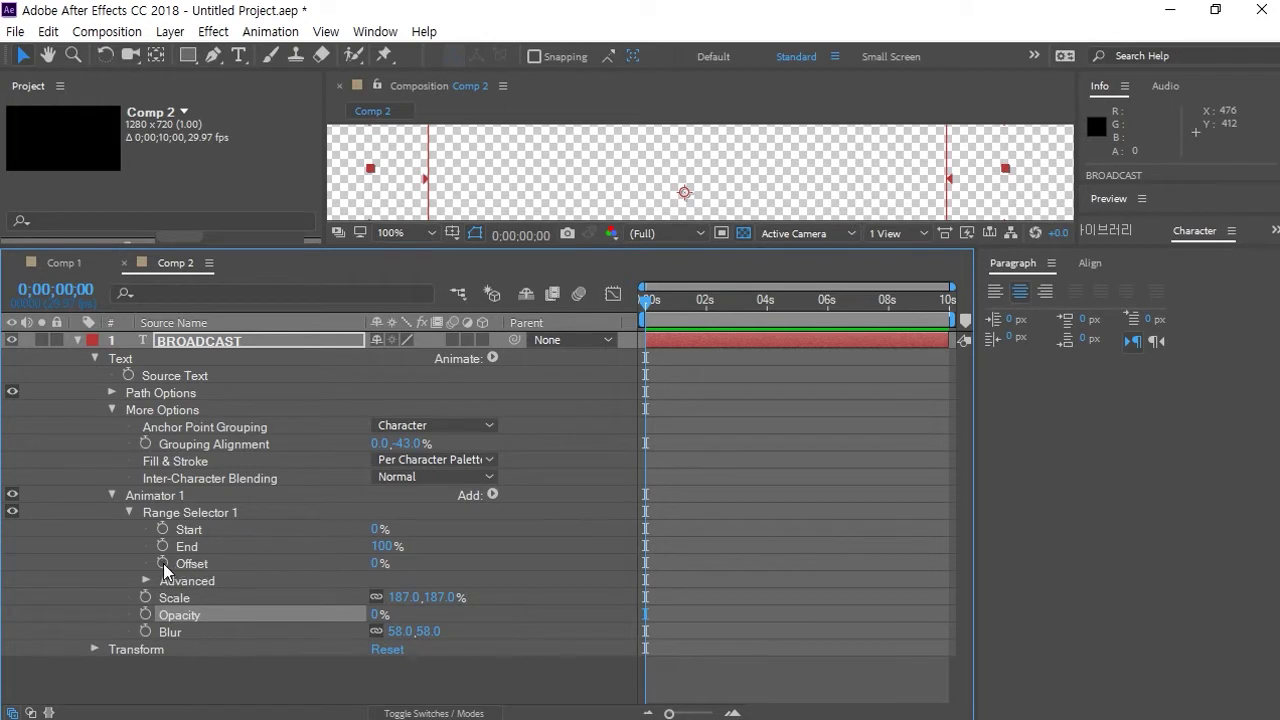
Try Range Selector 1's Offset at up to 99% and set it back to 0%
{"action": "left_click_drag", "start_coordinate": [373, 565], "coordinate": [465, 550]}
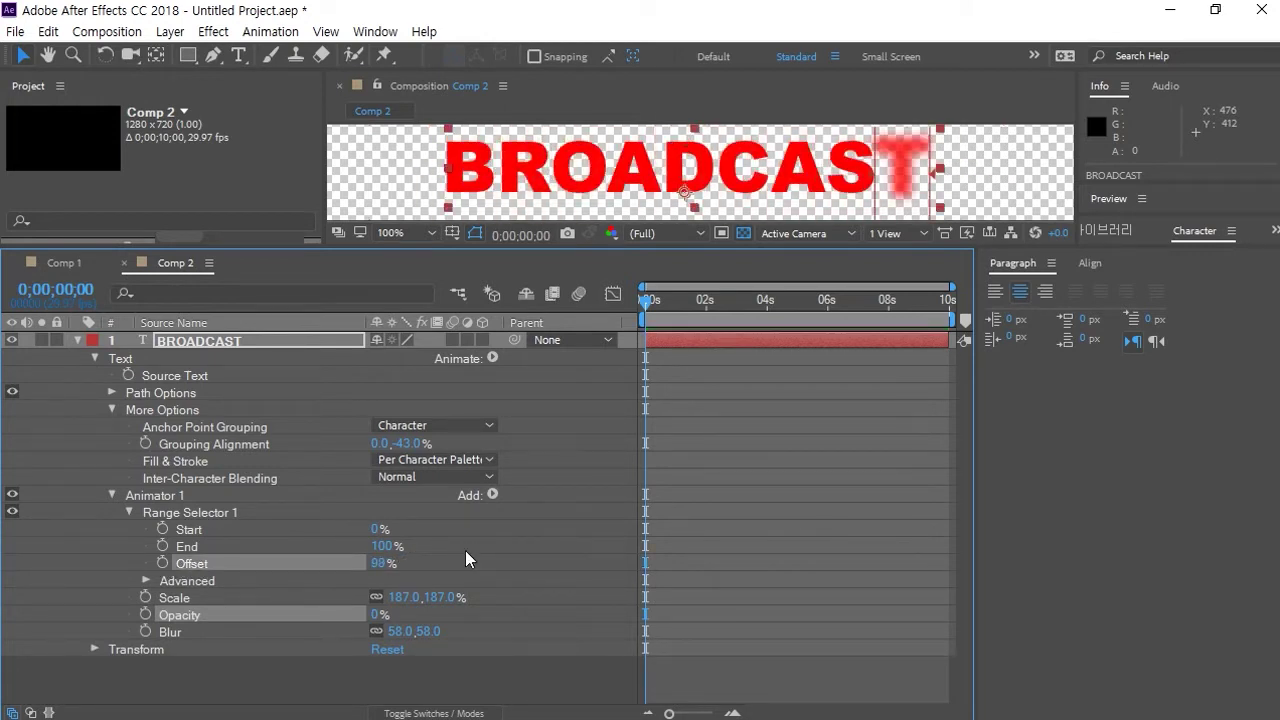
{"action": "left_click", "coordinate": [385, 563]}
{"action": "type", "text": "0"}
{"action": "key", "text": "Return"}
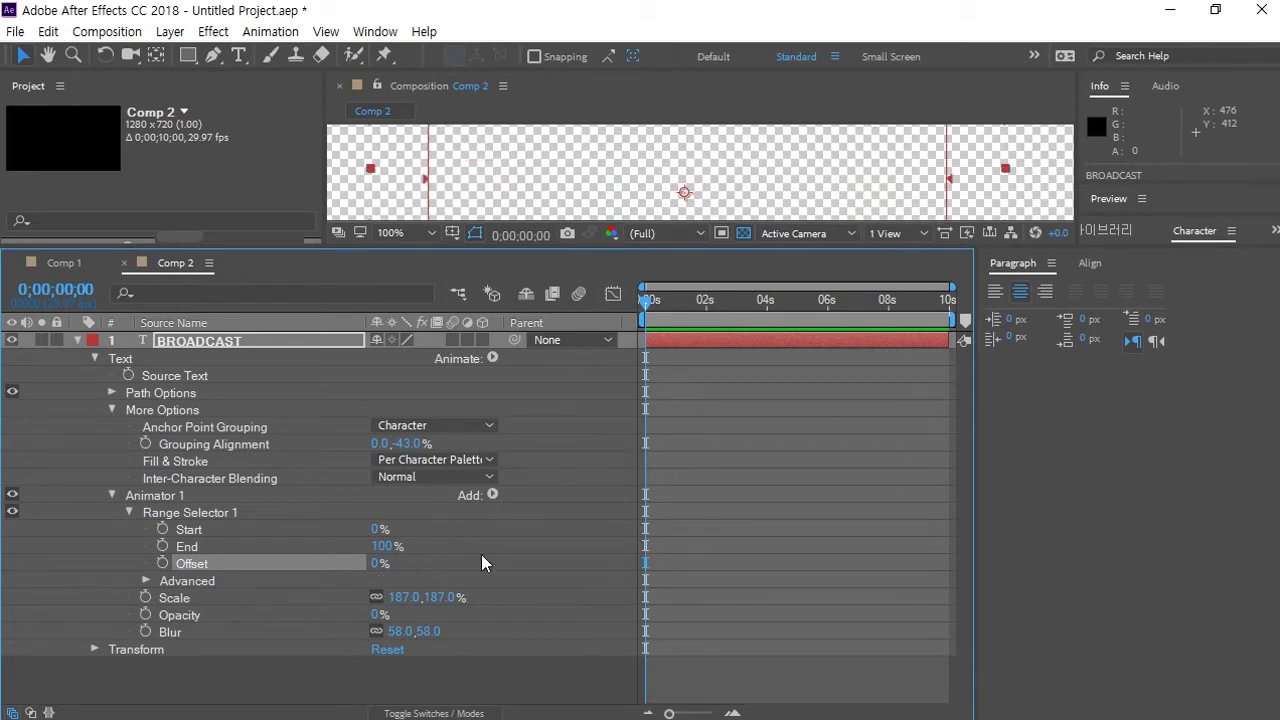
Expand Range Selector 1's Advanced options and set the Shape to Ramp Up
{"action": "left_click", "coordinate": [147, 579]}
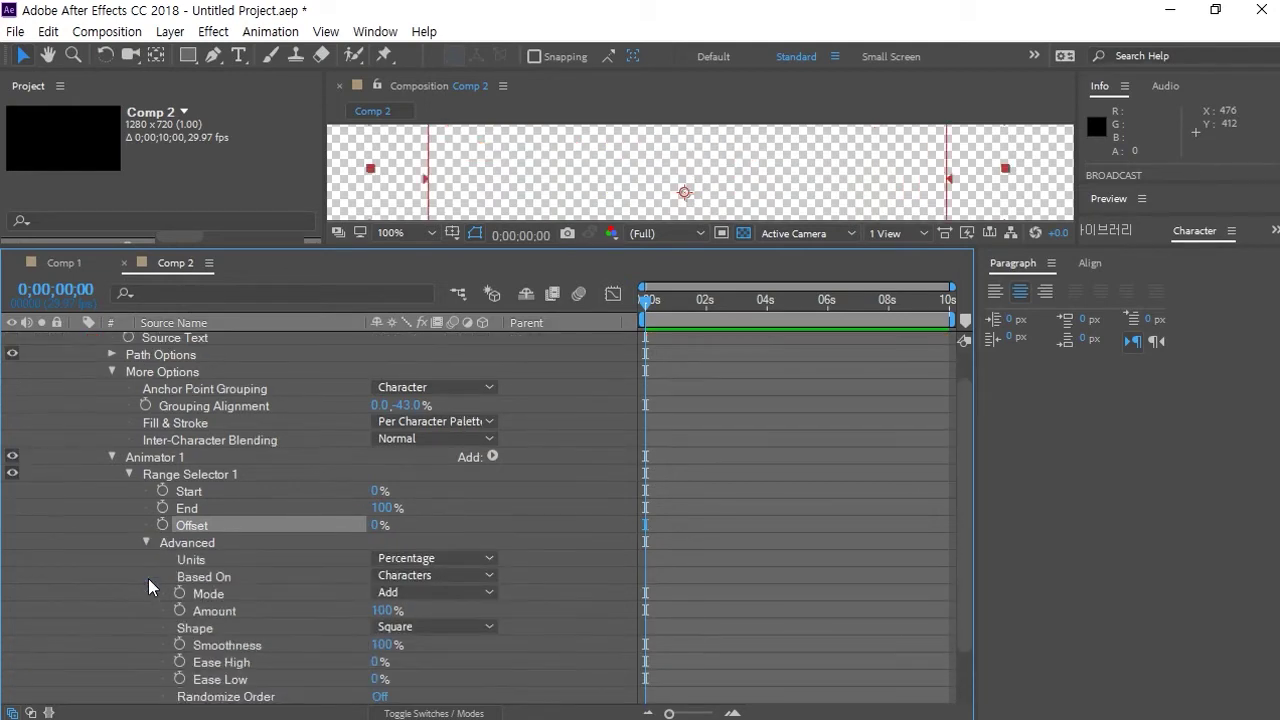
{"action": "left_click", "coordinate": [217, 634]}
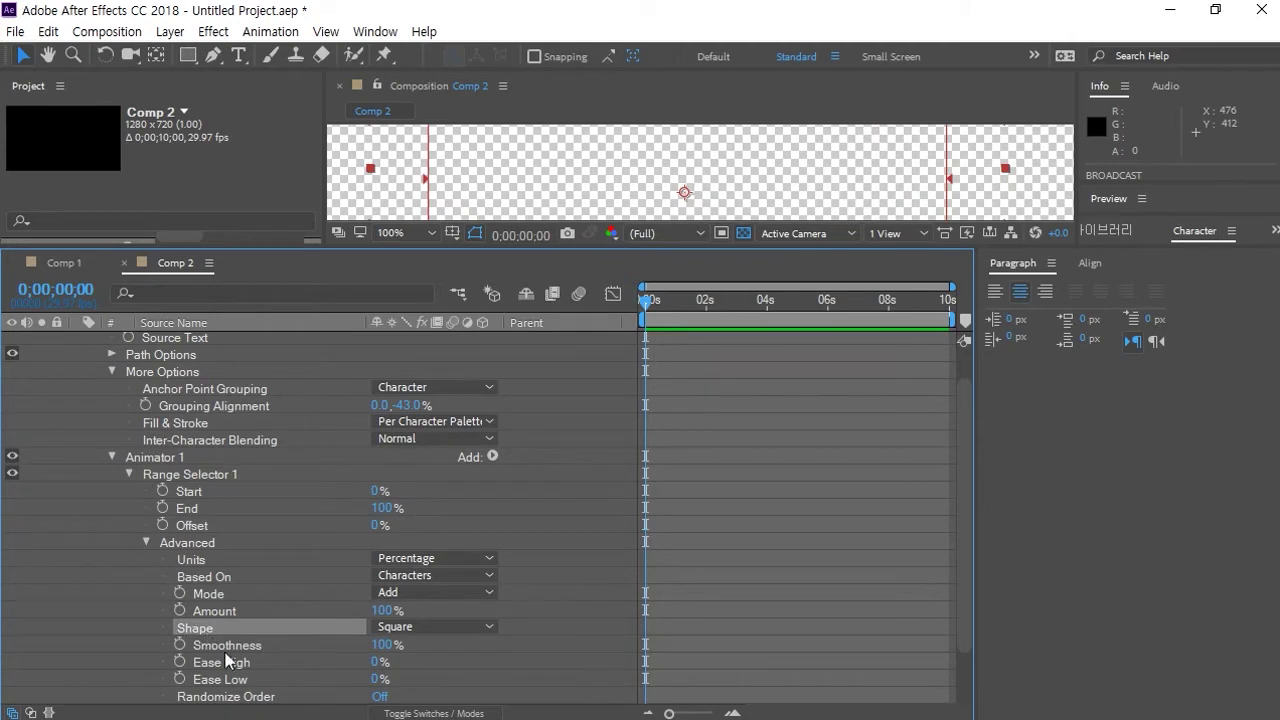
{"action": "left_click", "coordinate": [432, 627]}
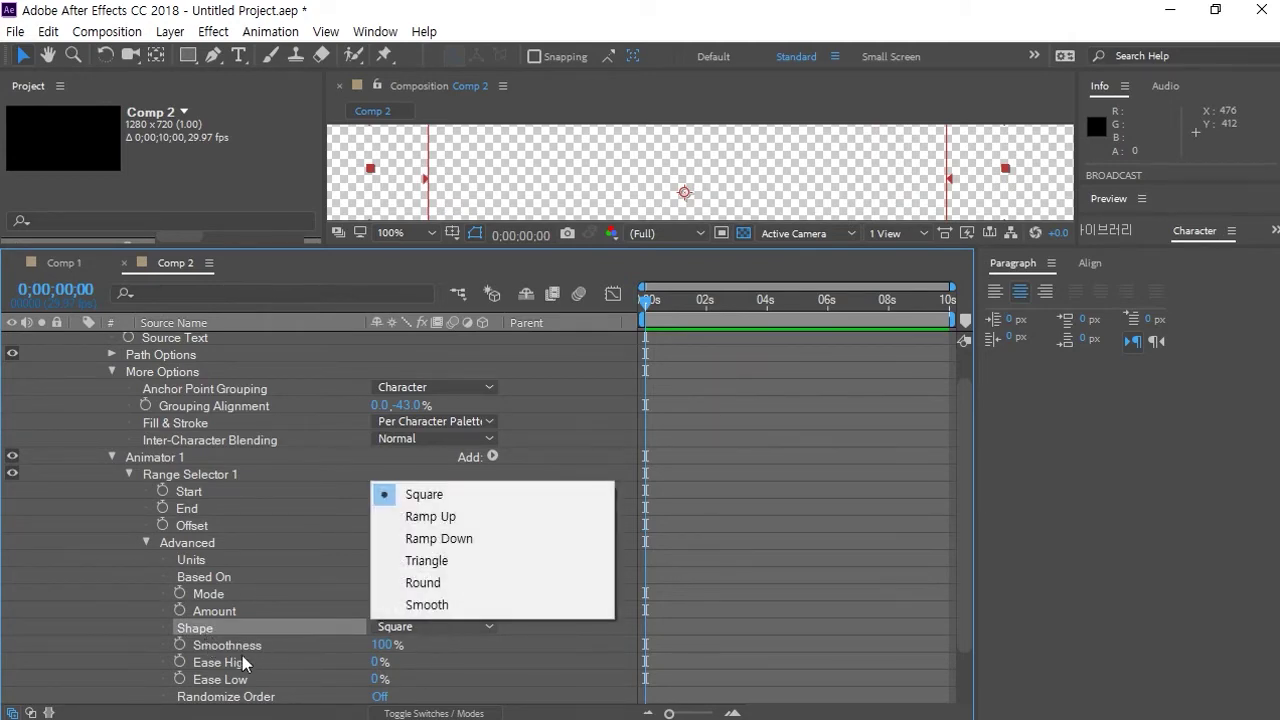
{"action": "mouse_move", "coordinate": [236, 571]}
{"action": "left_mouse_down"}
{"action": "mouse_move", "coordinate": [279, 518]}
{"action": "mouse_move", "coordinate": [214, 588]}
{"action": "left_mouse_up"}
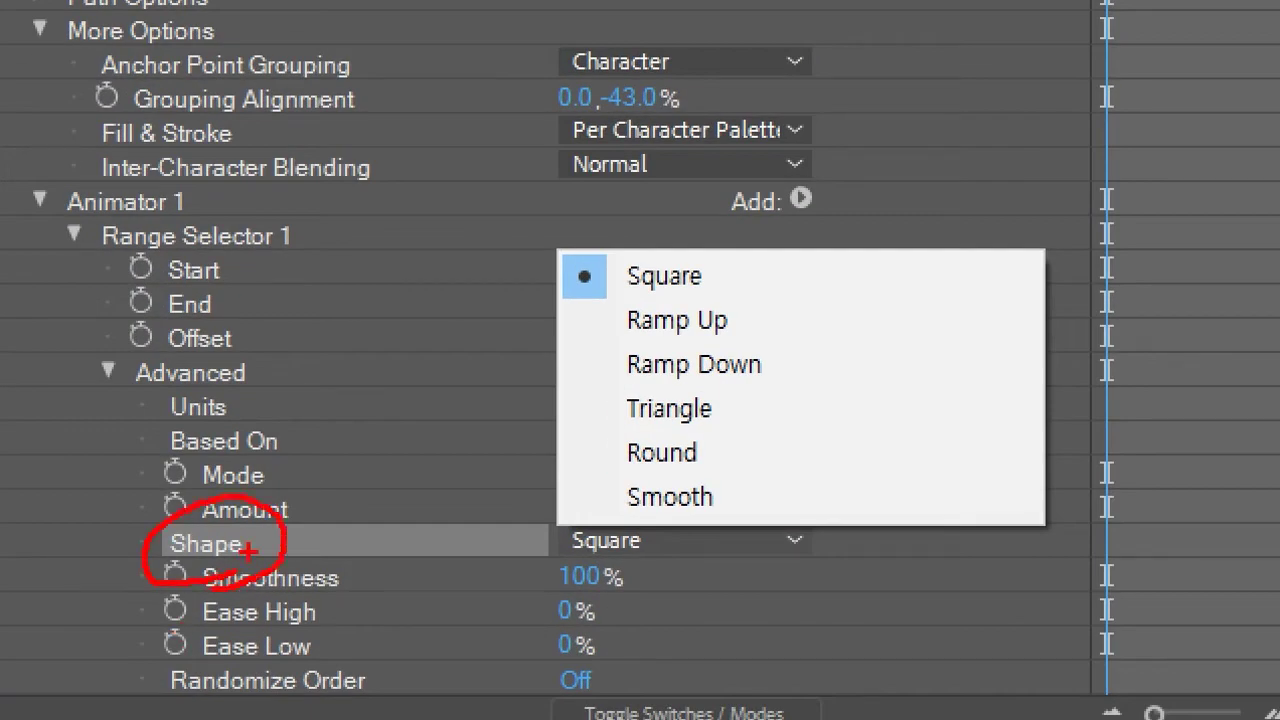
{"action": "left_click_drag", "start_coordinate": [279, 530], "coordinate": [622, 322]}
{"action": "mouse_move", "coordinate": [285, 525]}
{"action": "left_mouse_down"}
{"action": "mouse_move", "coordinate": [620, 415]}
{"action": "mouse_move", "coordinate": [608, 390]}
{"action": "left_mouse_up"}
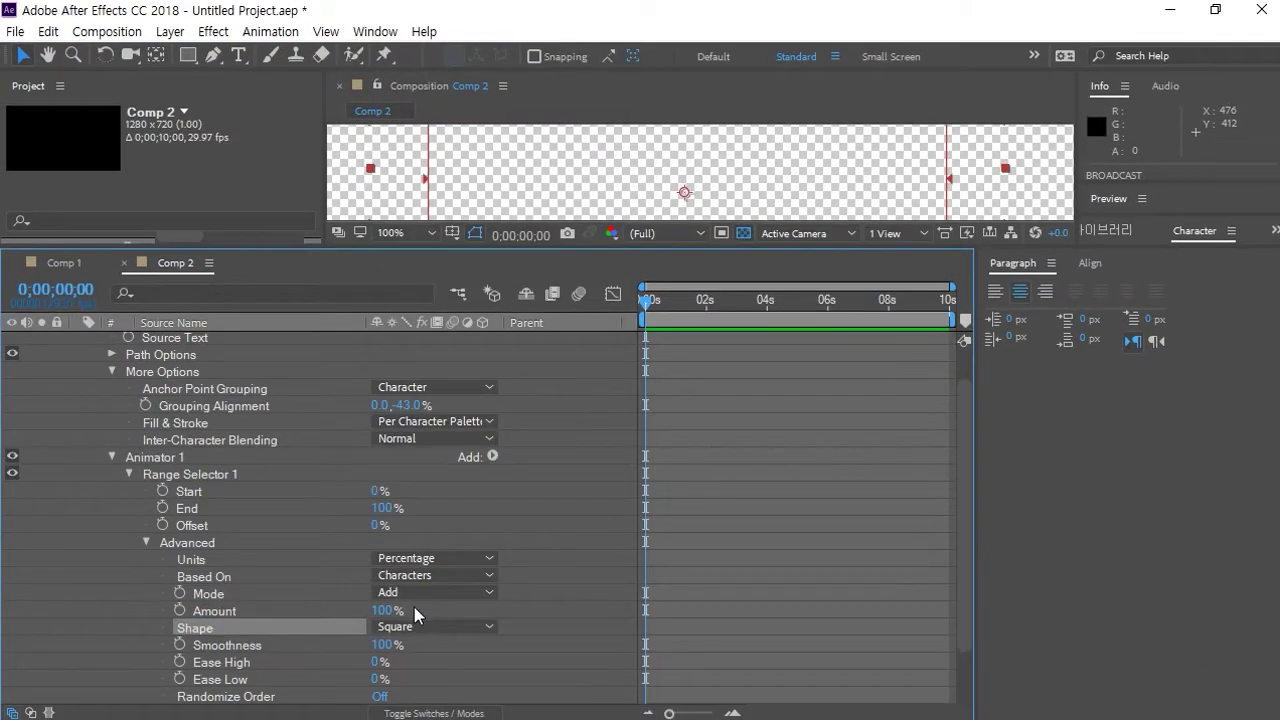
{"action": "left_click", "coordinate": [656, 535]}
{"action": "left_click", "coordinate": [487, 524]}
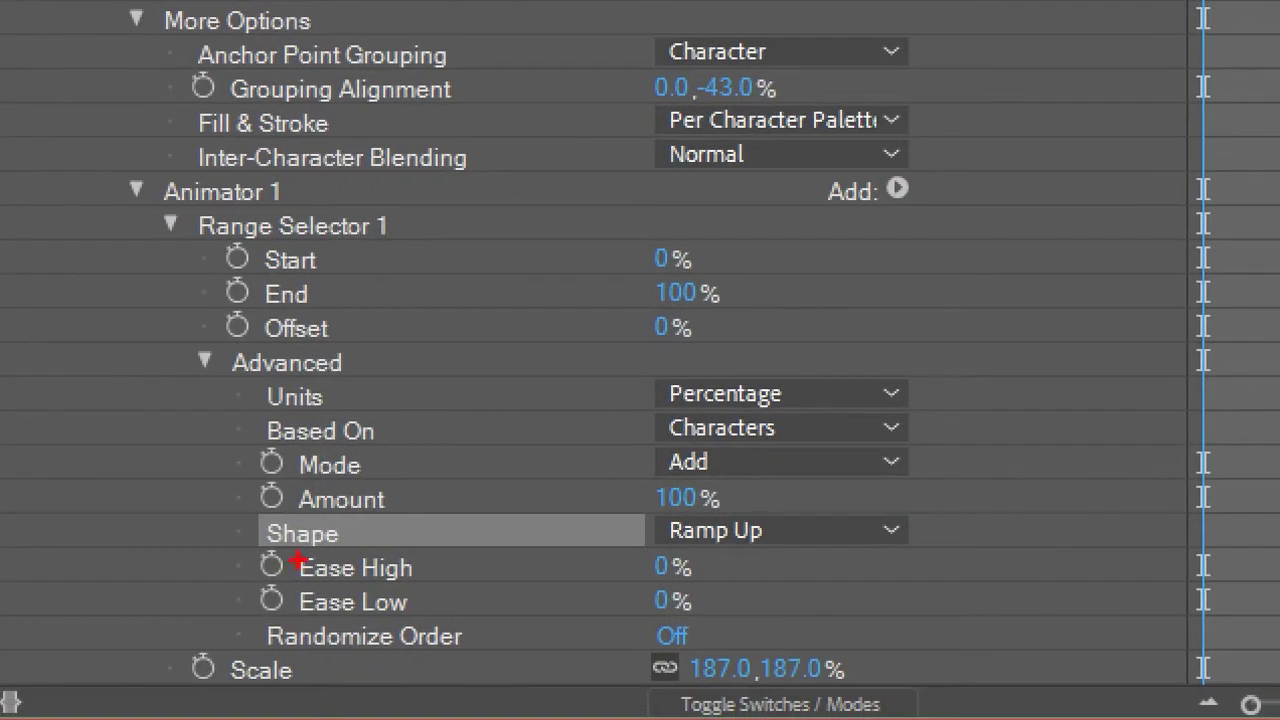
{"action": "left_click_drag", "start_coordinate": [238, 561], "coordinate": [567, 563]}
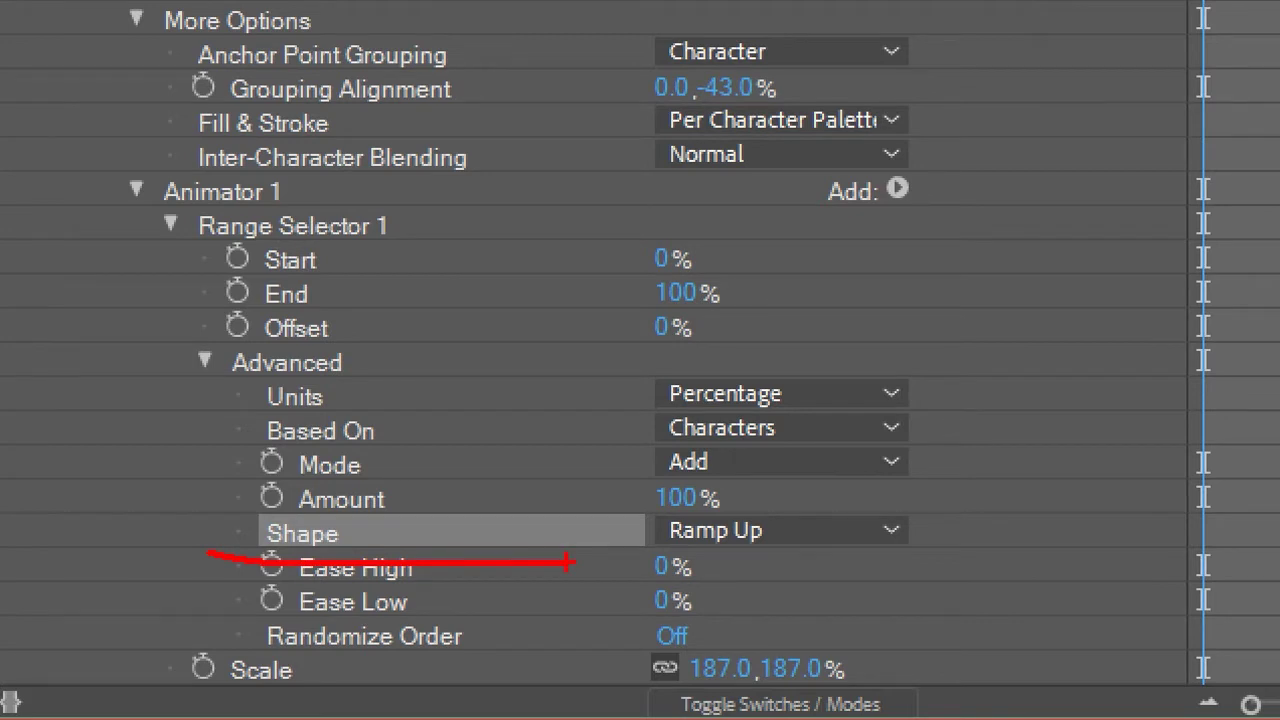
{"action": "mouse_move", "coordinate": [338, 325]}
{"action": "left_mouse_down"}
{"action": "mouse_move", "coordinate": [232, 362]}
{"action": "mouse_move", "coordinate": [320, 300]}
{"action": "left_mouse_up"}
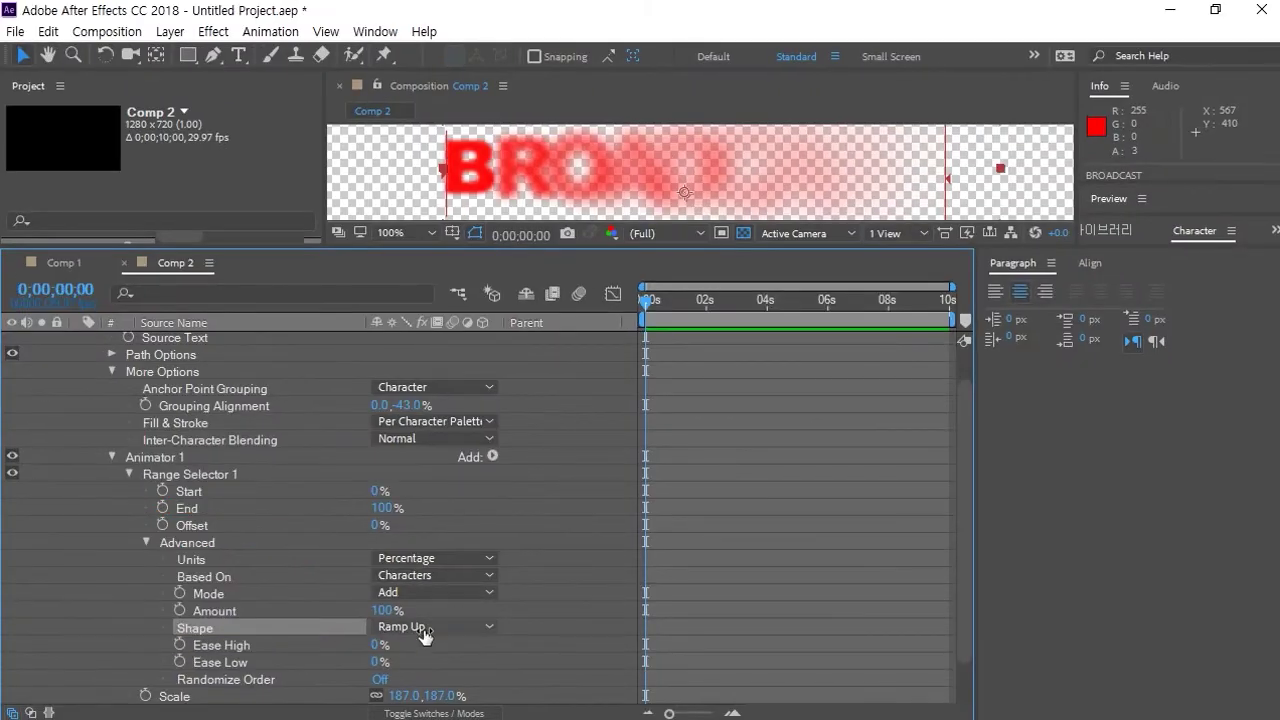
Try the Triangle shape with a shifted Offset and return Range Selector 1's Shape to Ramp Up
{"action": "left_click", "coordinate": [425, 632]}
{"action": "left_click", "coordinate": [459, 568]}
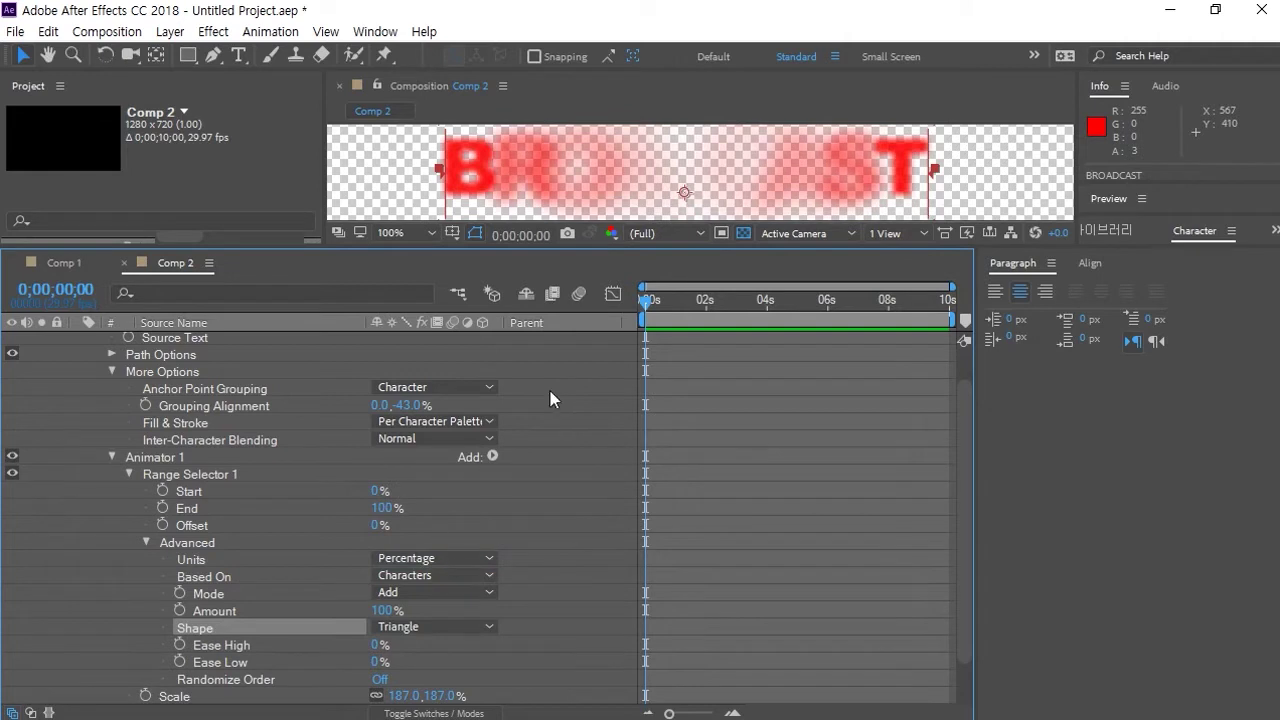
{"action": "left_click_drag", "start_coordinate": [380, 525], "coordinate": [412, 548]}
{"action": "left_click", "coordinate": [460, 628]}
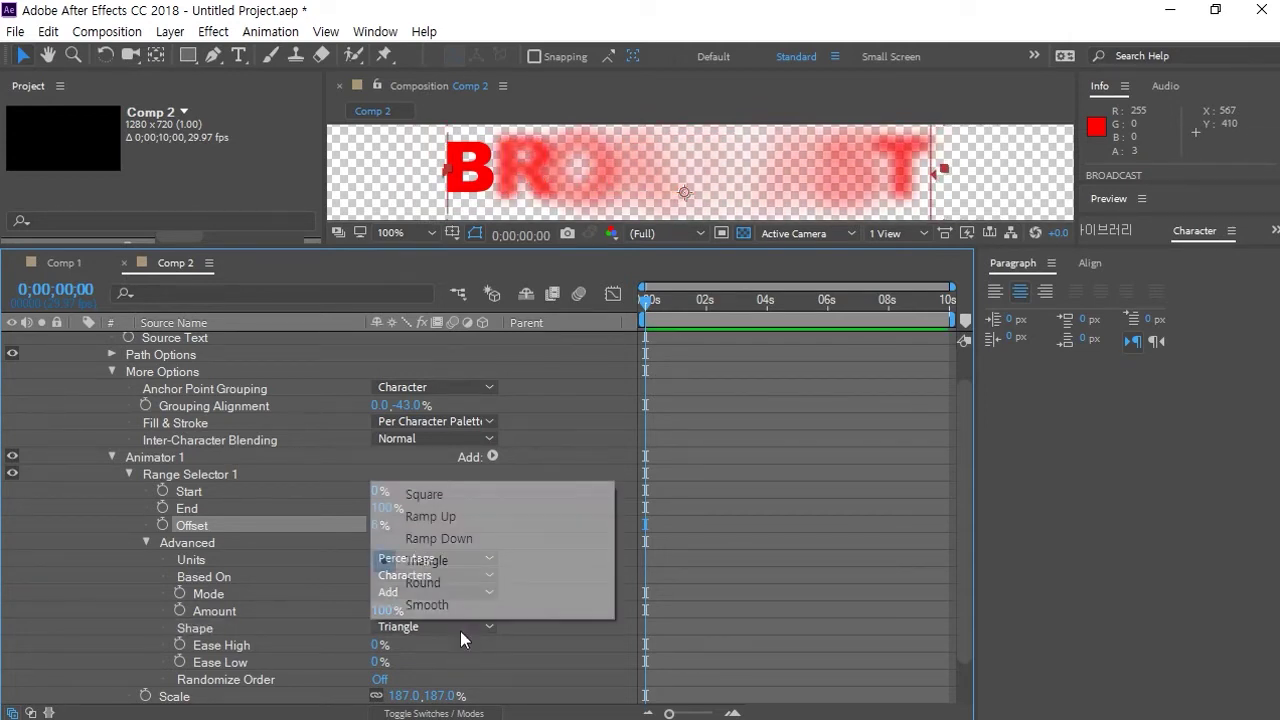
{"action": "left_click", "coordinate": [478, 520]}
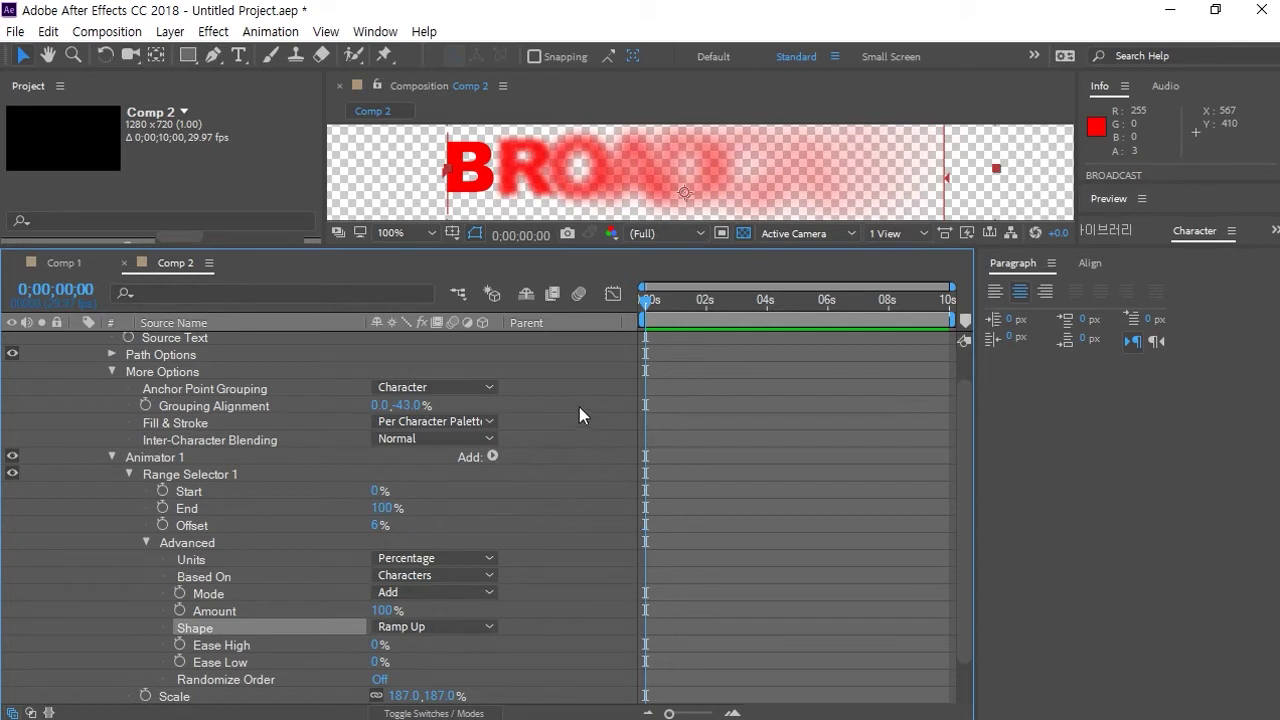
Try to animate Range Selector 1's Offset by changing it to 100% at 0;00;03;00, and preview the result
{"action": "left_click_drag", "start_coordinate": [376, 527], "coordinate": [153, 525]}
{"action": "left_click", "coordinate": [737, 300]}
{"action": "left_click_drag", "start_coordinate": [385, 530], "coordinate": [694, 490]}
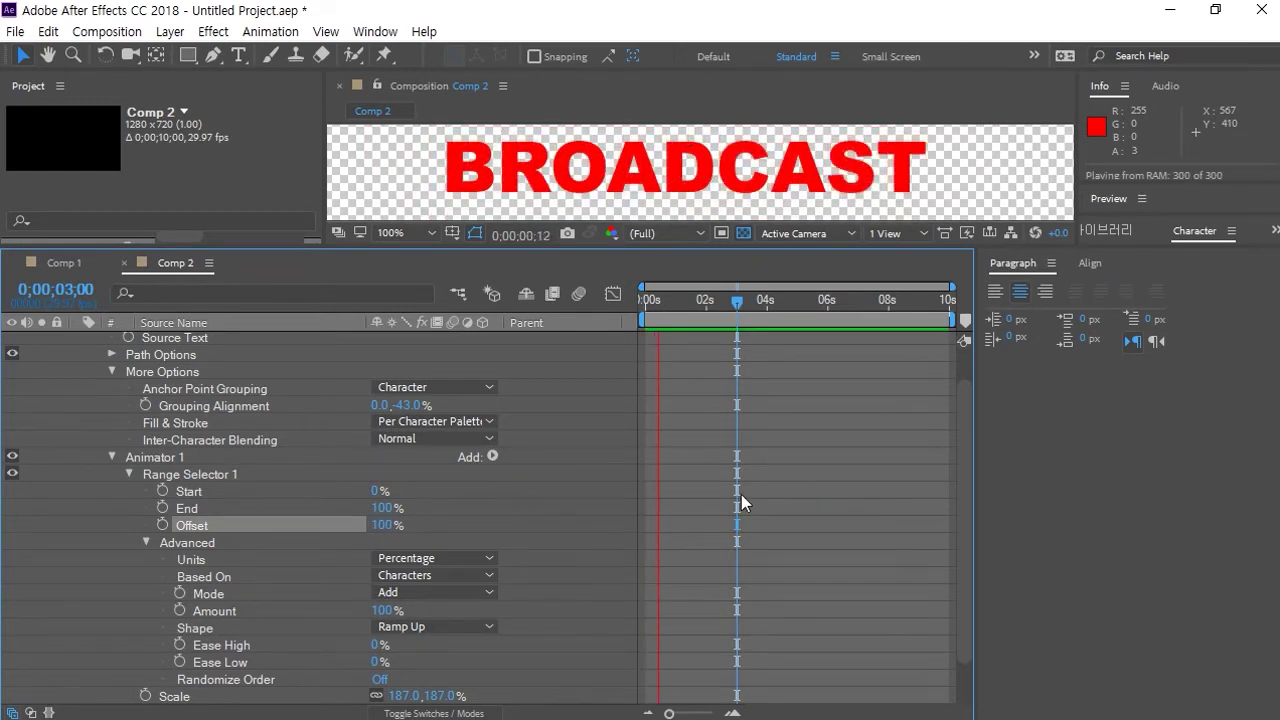
{"action": "key", "text": "space"}
Keyframe Range Selector 1's Offset from -100% at 0;00;00;00 to 100% at 0;00;02;26 and preview the letter animation
{"action": "key", "text": "Home"}
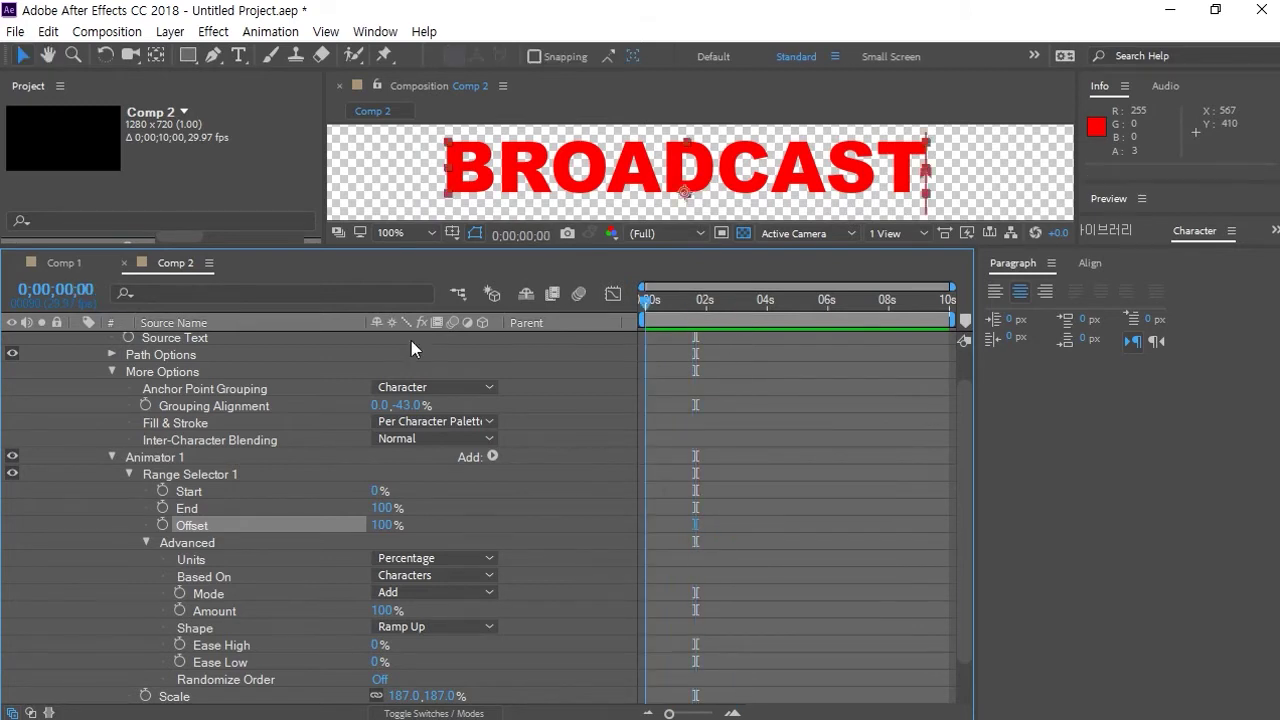
{"action": "left_click_drag", "start_coordinate": [384, 531], "coordinate": [190, 531]}
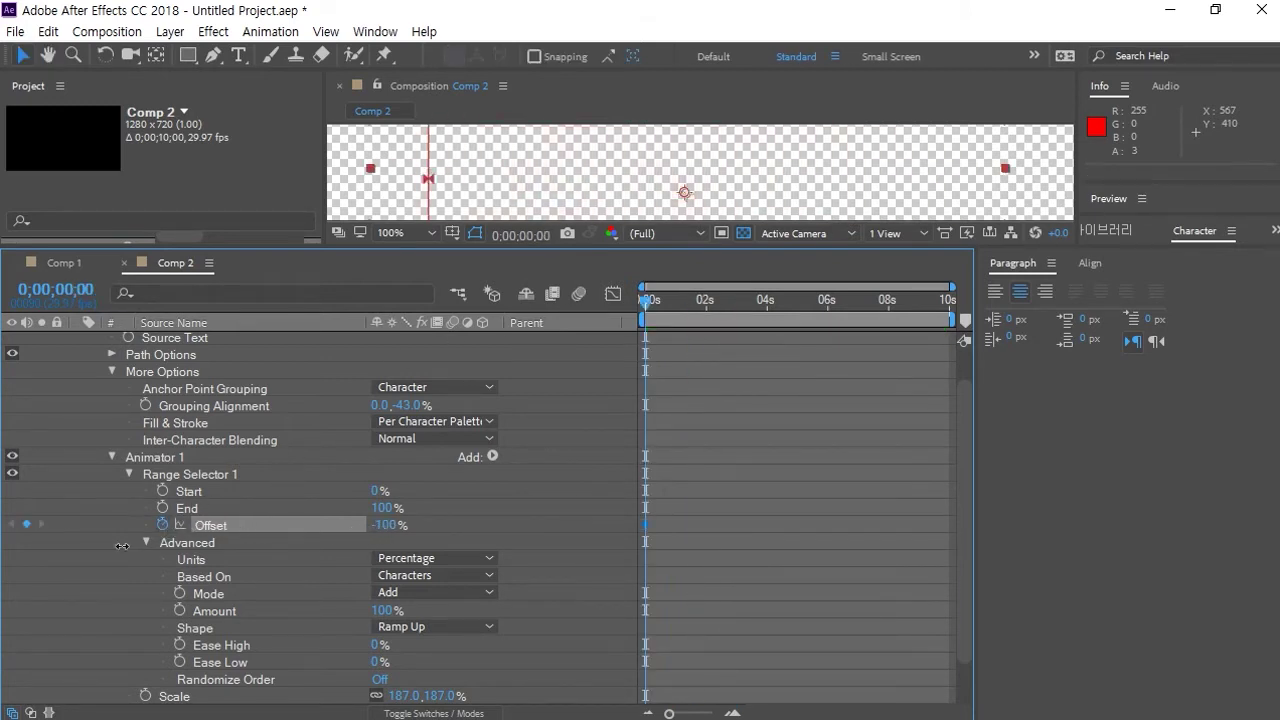
{"action": "left_click", "coordinate": [733, 301]}
{"action": "left_click_drag", "start_coordinate": [384, 524], "coordinate": [822, 510]}
{"action": "left_click", "coordinate": [823, 508]}
{"action": "key", "text": "space"}
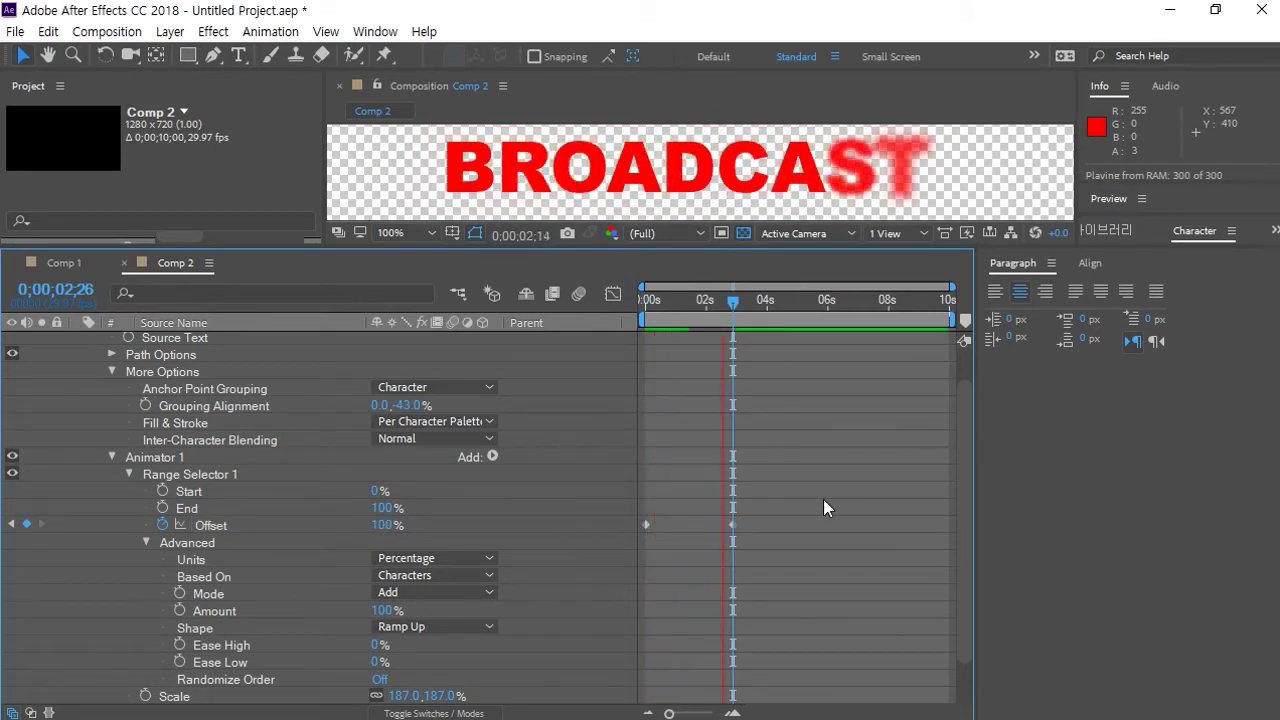
{"action": "key", "text": "space"}
{"action": "key", "text": "space"}
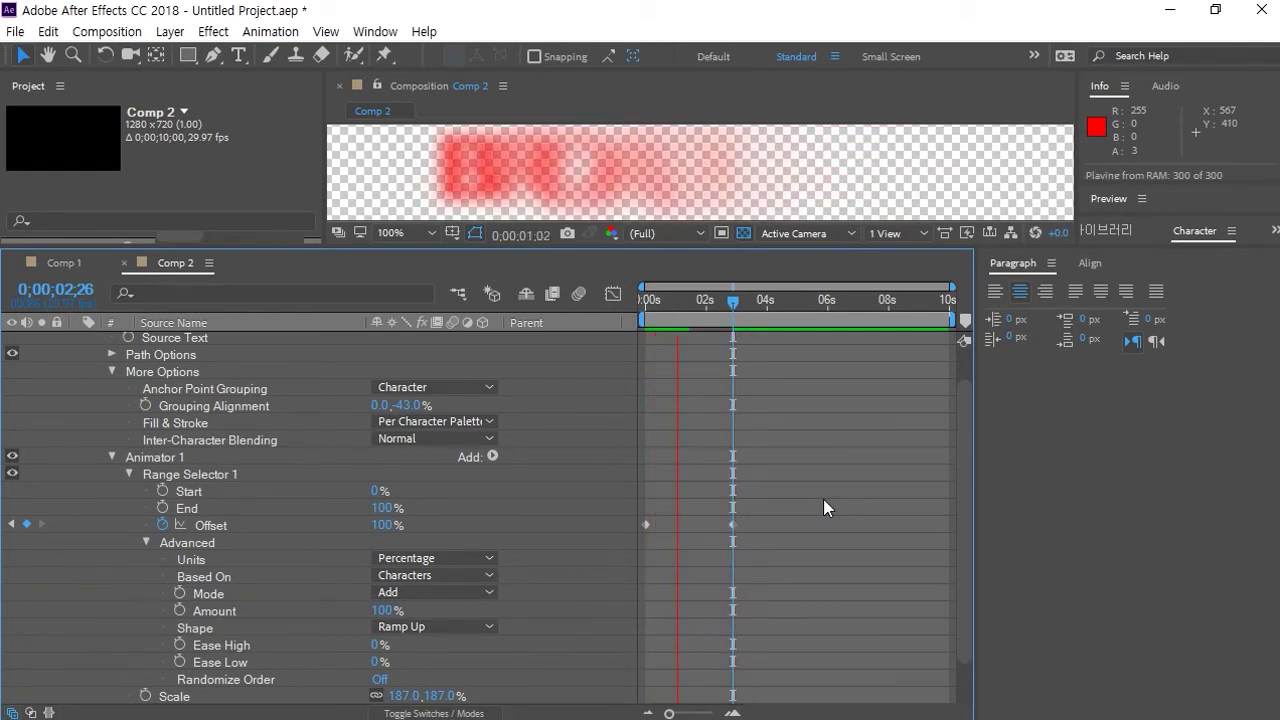
{"action": "key", "text": "space"}
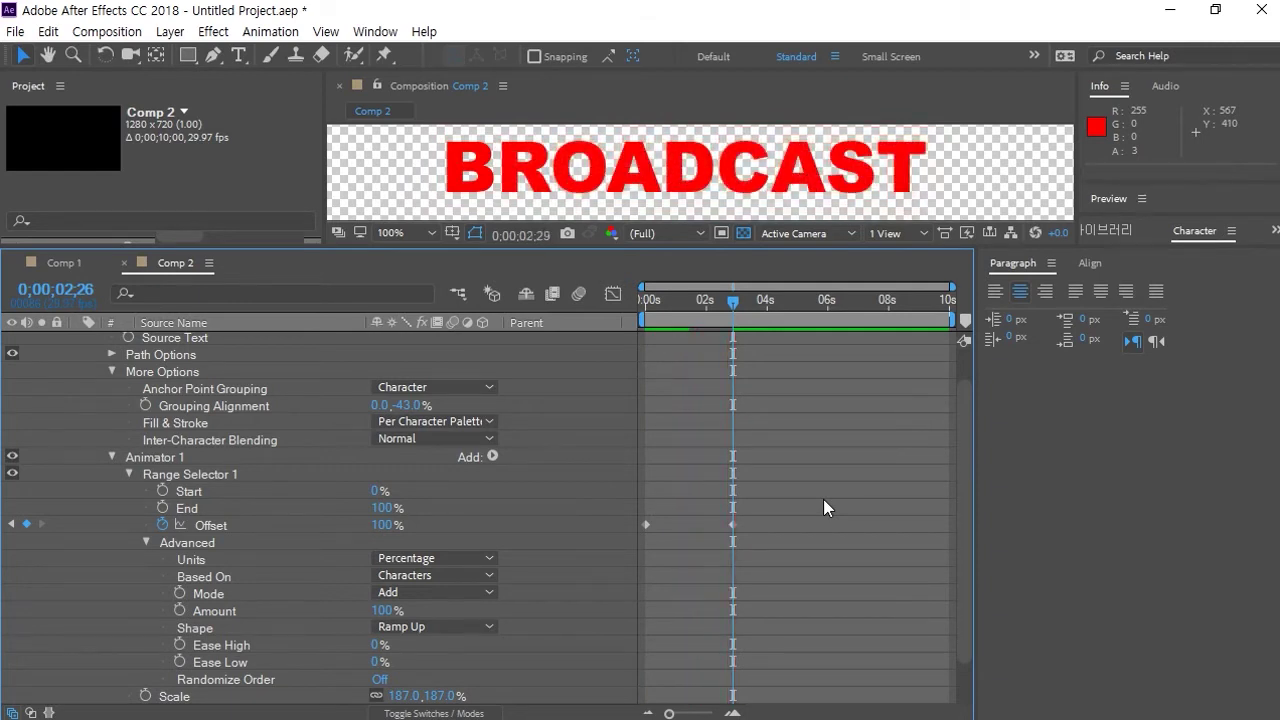
Turn on Randomize Order for Range Selector 1, preview it, and end the work area at 0;00;03;09
{"action": "left_click_drag", "start_coordinate": [670, 305], "coordinate": [691, 341]}
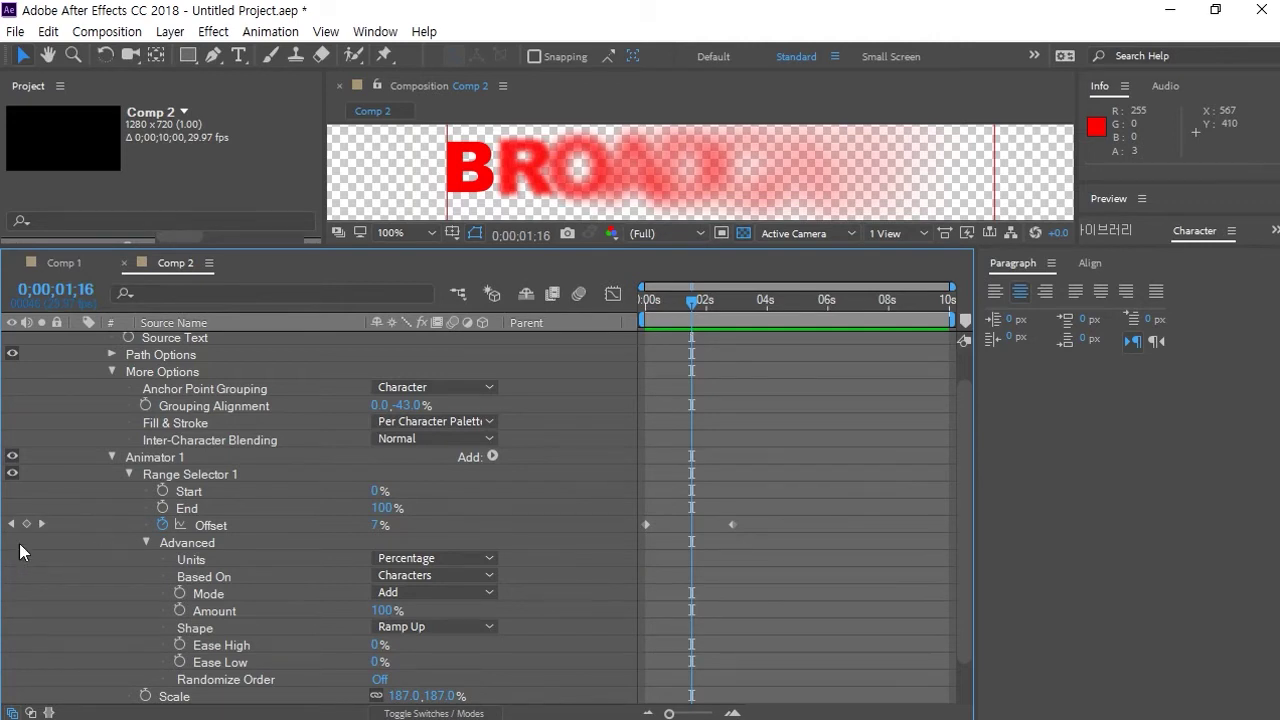
{"action": "scroll", "coordinate": [125, 520], "scroll_direction": "down", "scroll_amount": 1}
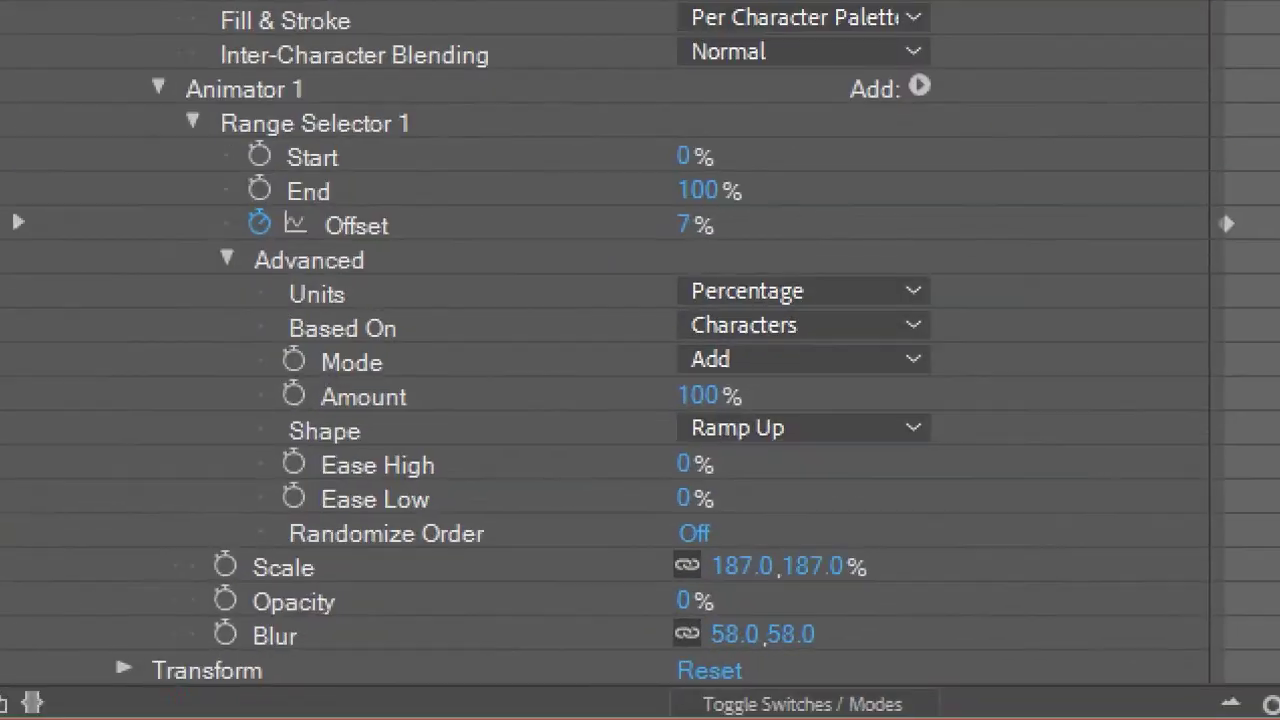
{"action": "left_click_drag", "start_coordinate": [215, 566], "coordinate": [490, 572]}
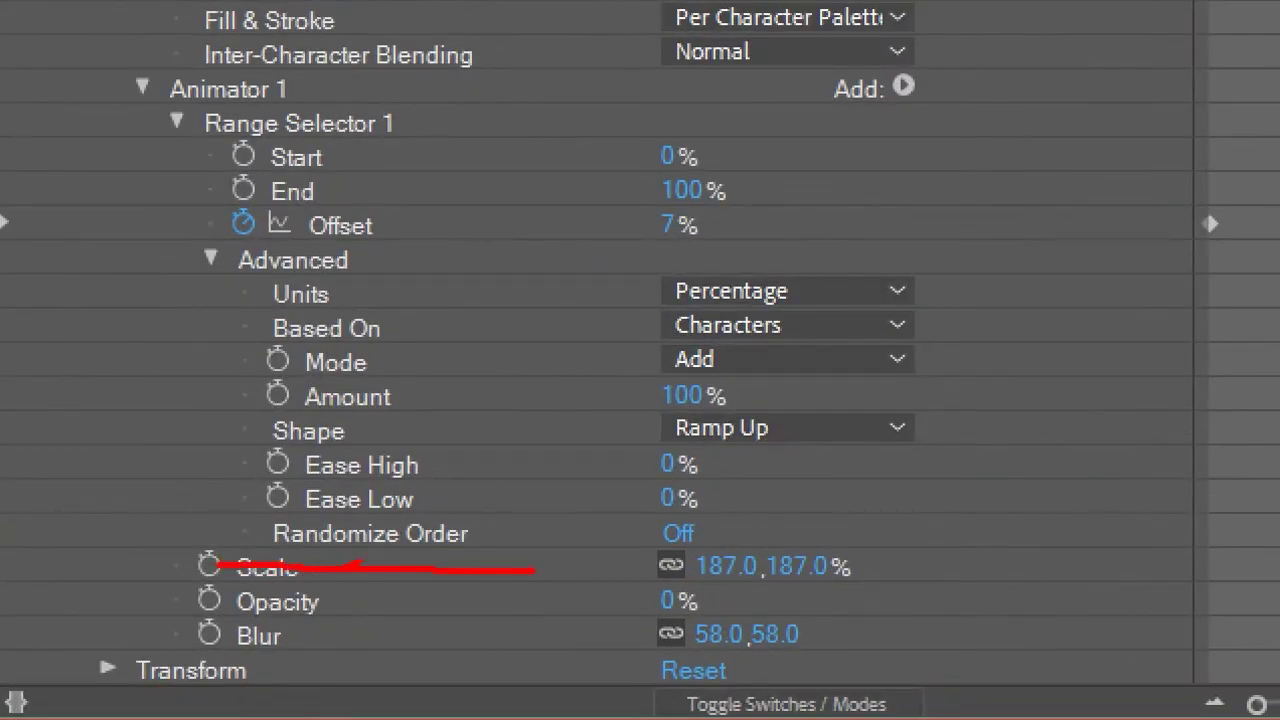
{"action": "mouse_move", "coordinate": [333, 493]}
{"action": "left_mouse_down"}
{"action": "mouse_move", "coordinate": [501, 509]}
{"action": "mouse_move", "coordinate": [518, 558]}
{"action": "left_mouse_up"}
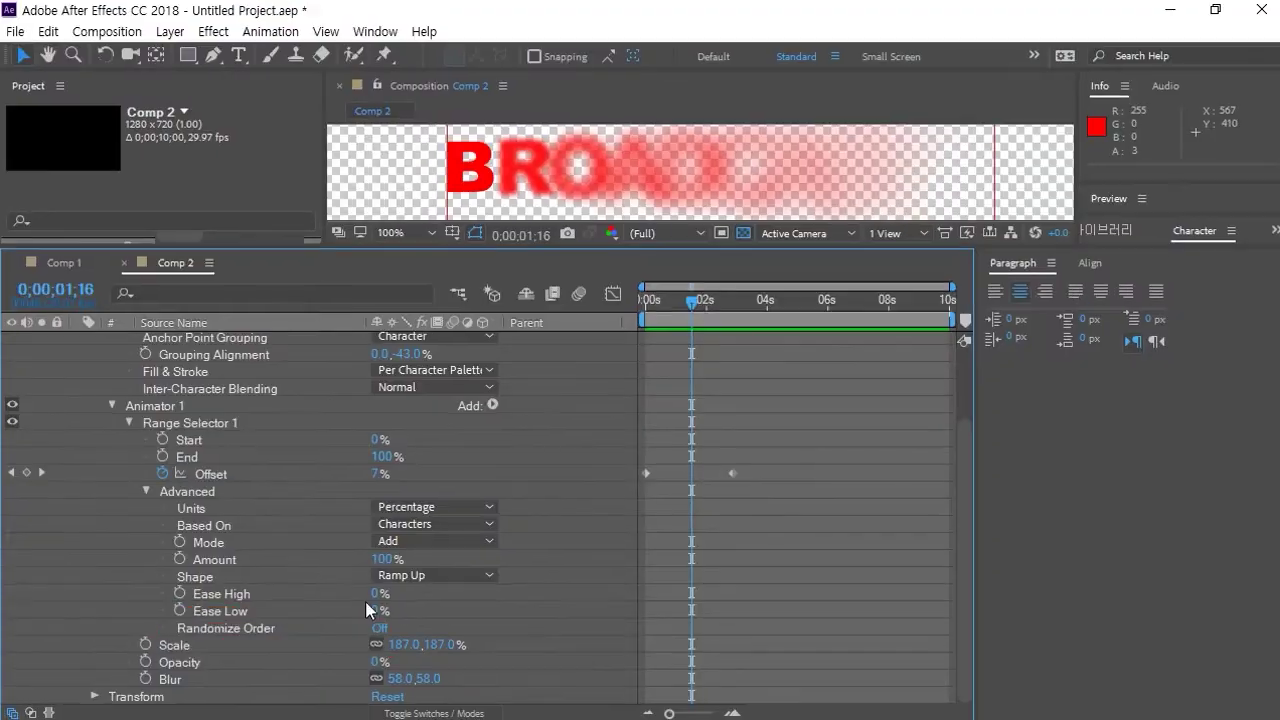
{"action": "left_click", "coordinate": [377, 627]}
{"action": "key", "text": "space"}
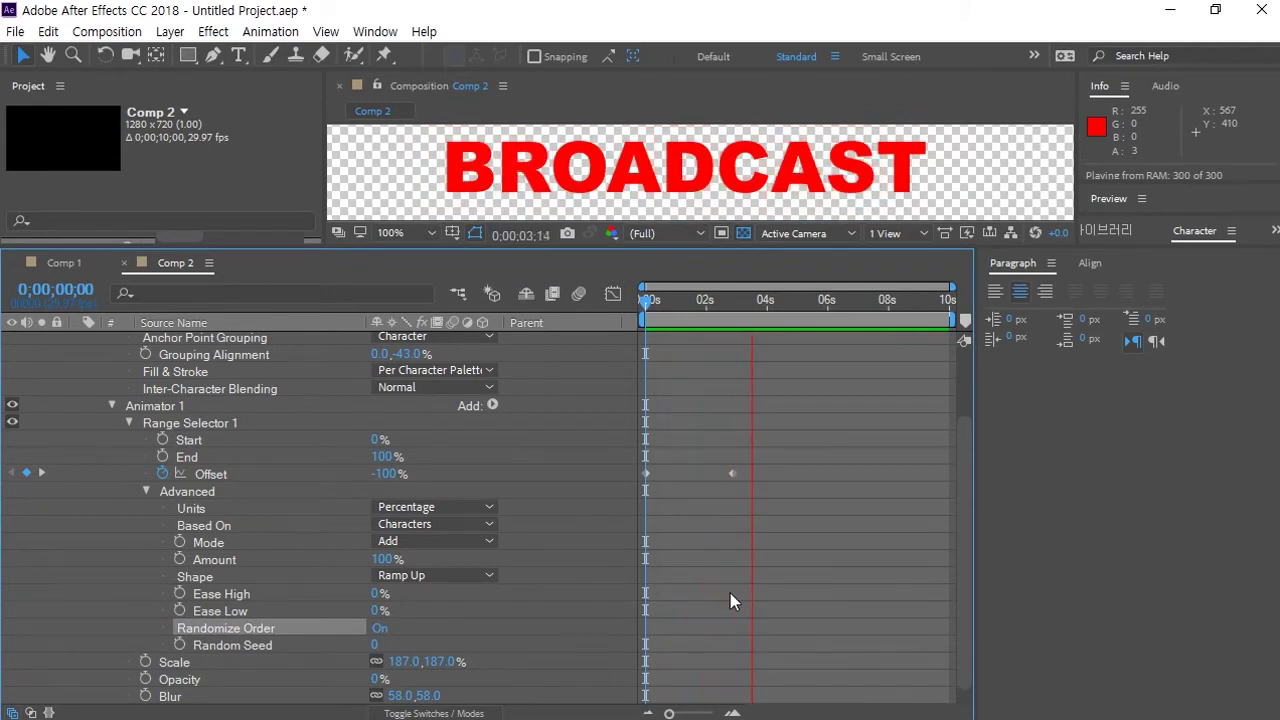
{"action": "left_click_drag", "start_coordinate": [723, 303], "coordinate": [700, 308]}
{"action": "key", "text": "space"}
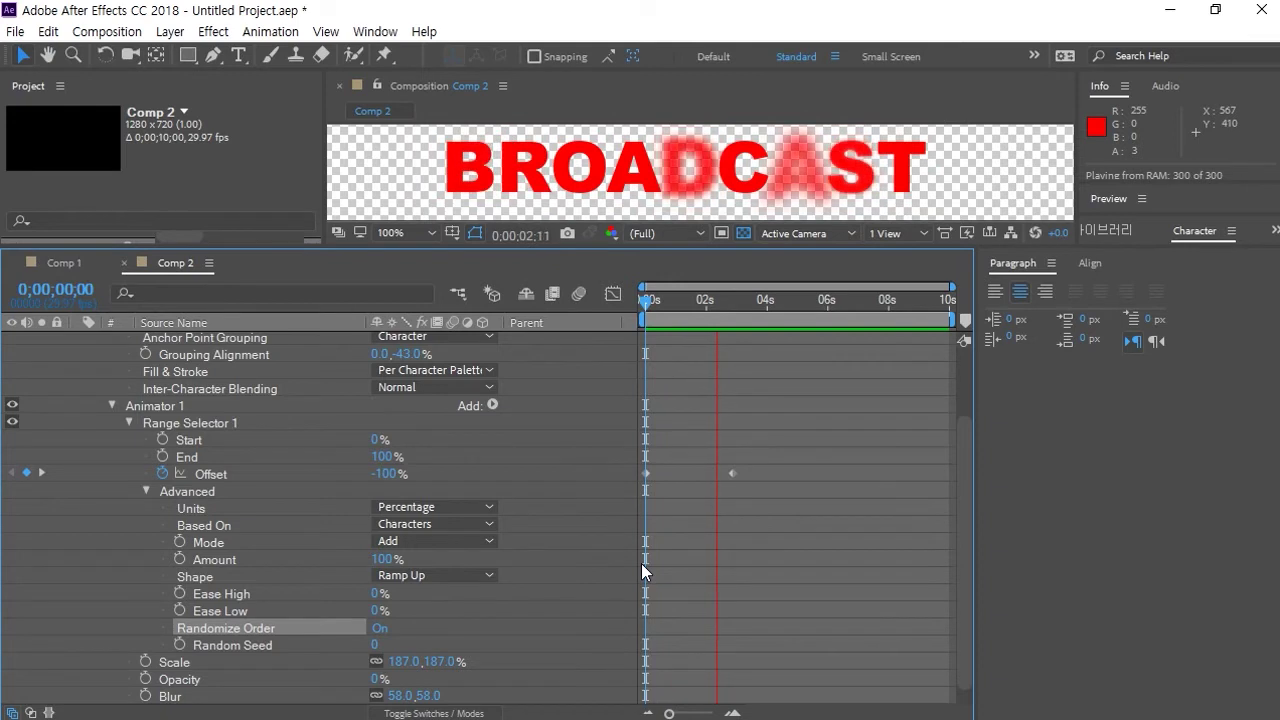
{"action": "key", "text": "n"}
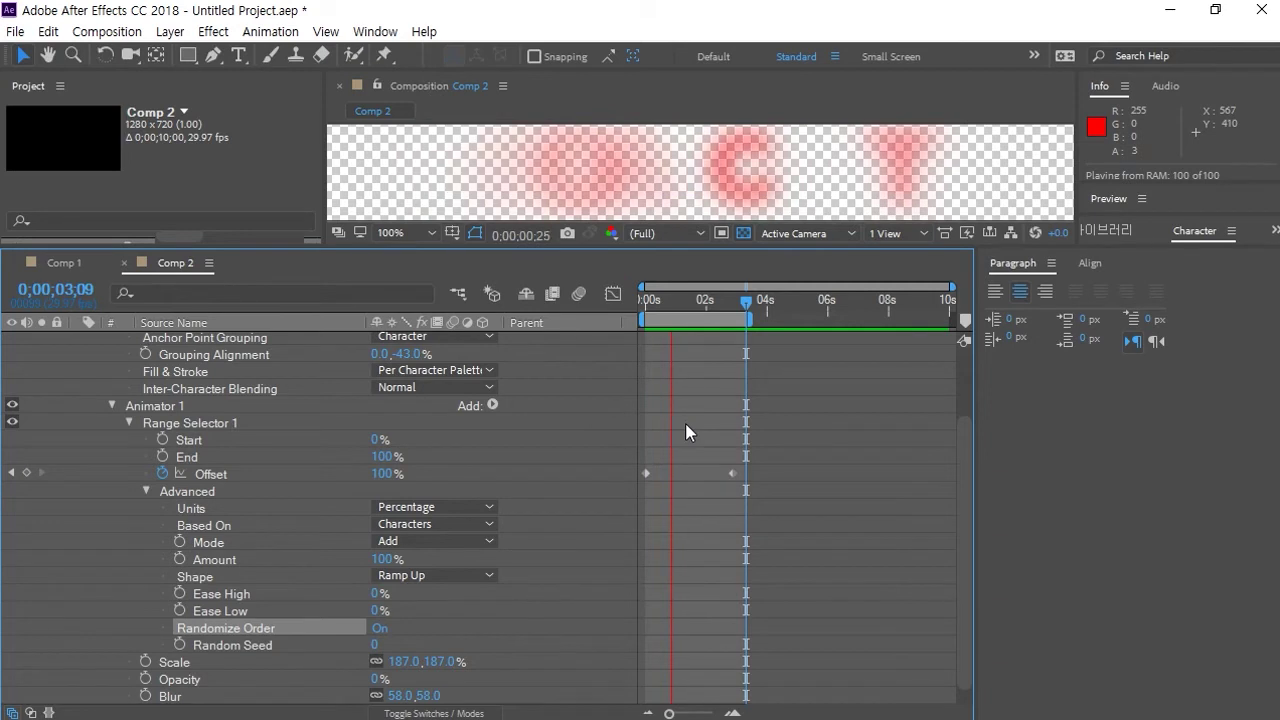
Collapse and hide the BROADCAST layer, and start a new text layer in the upper part of the composition
{"action": "scroll", "coordinate": [622, 418], "scroll_direction": "up", "scroll_amount": 3}
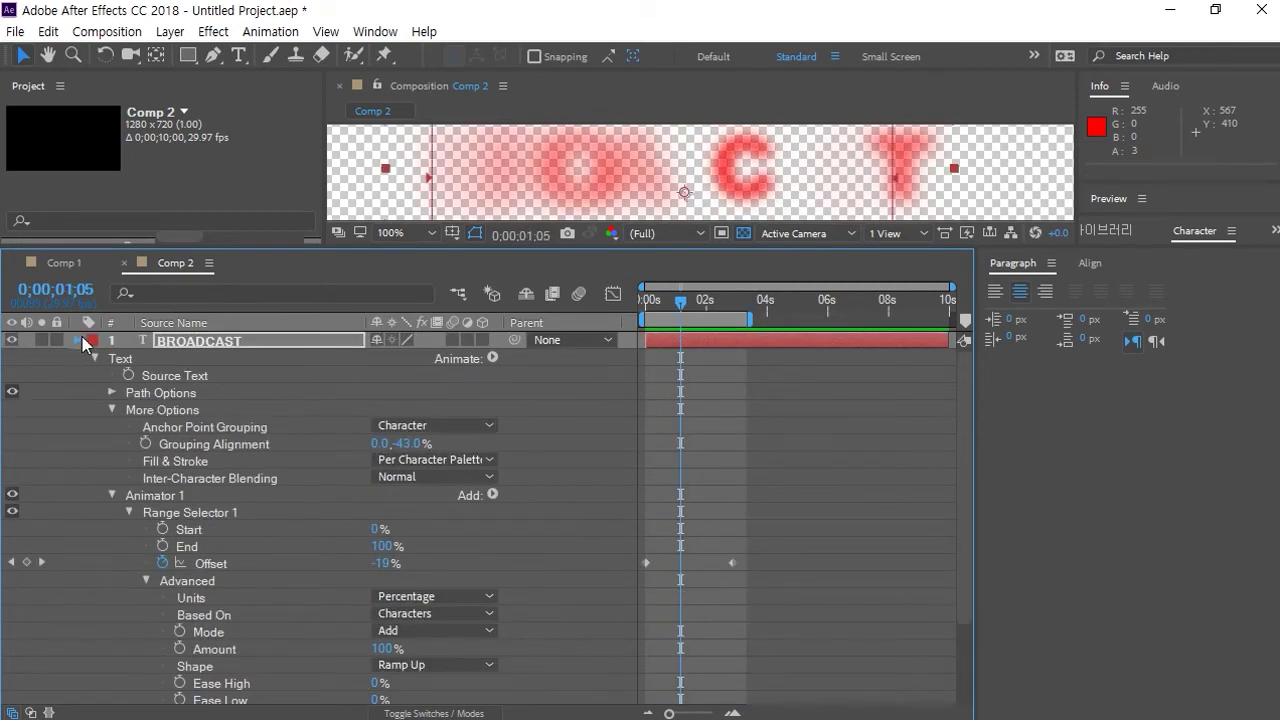
{"action": "left_click", "coordinate": [78, 341]}
{"action": "left_click_drag", "start_coordinate": [590, 249], "coordinate": [564, 413]}
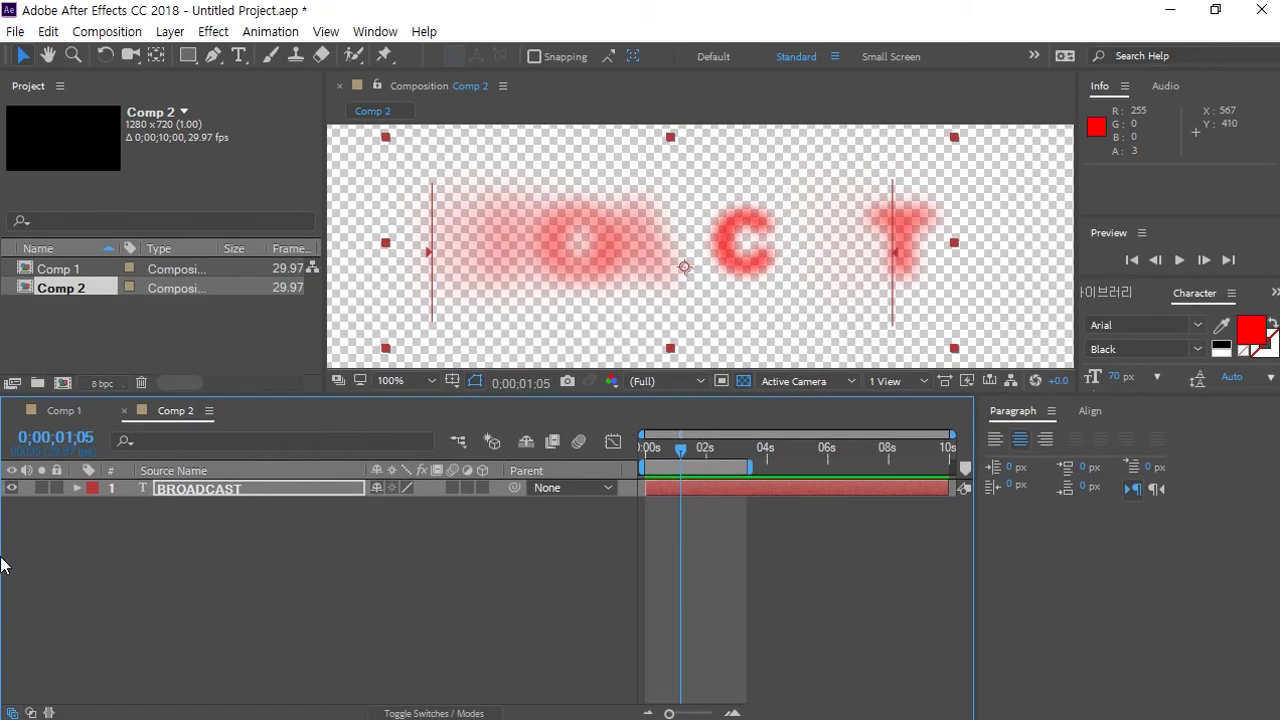
{"action": "left_click", "coordinate": [11, 488]}
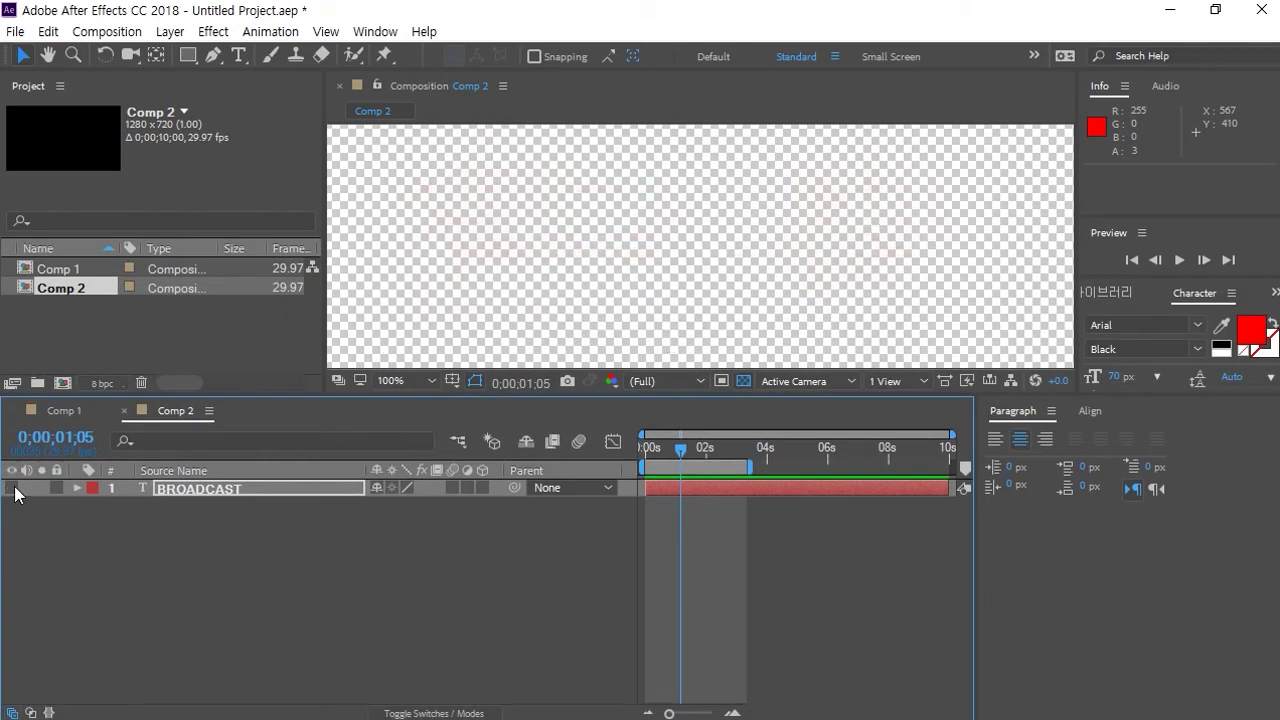
{"action": "left_click", "coordinate": [239, 55]}
{"action": "left_click", "coordinate": [515, 217]}
{"action": "type", "text": "GUDDL"}
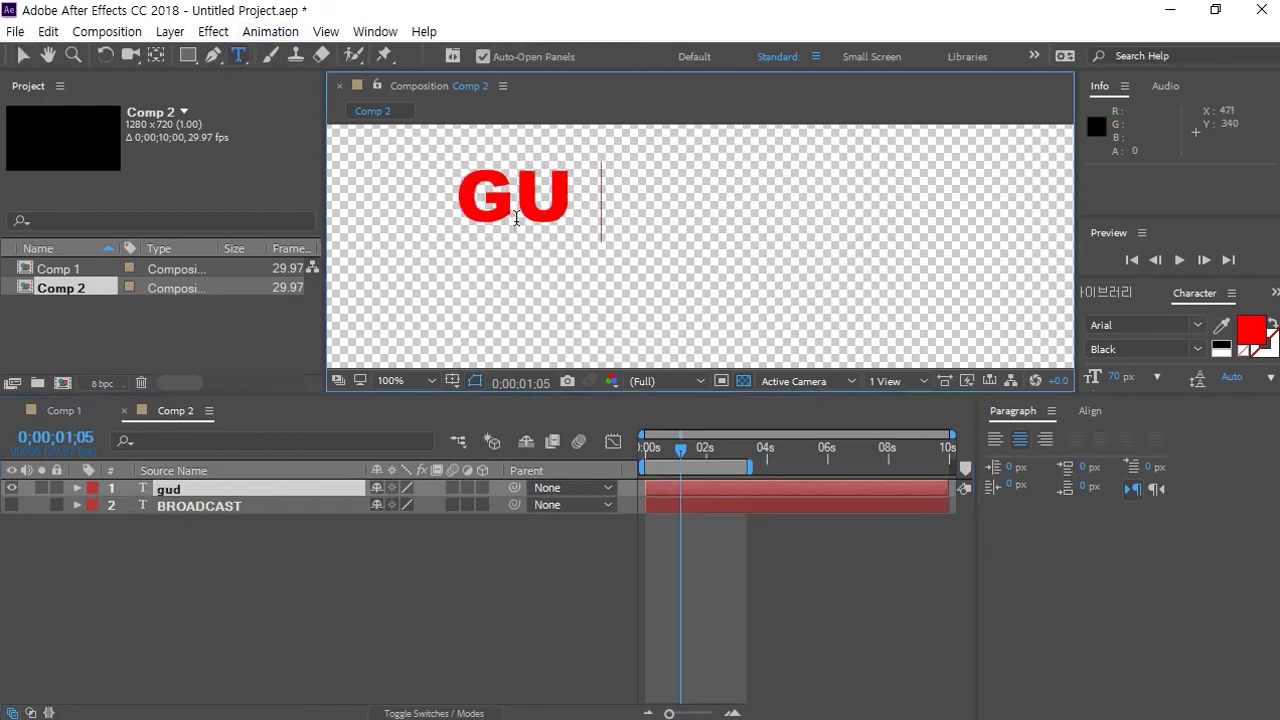
{"action": "key", "text": "BackSpace"}
{"action": "key", "text": "BackSpace"}
{"action": "key", "text": "BackSpace"}
{"action": "key", "text": "BackSpace"}
{"action": "key", "text": "BackSpace"}
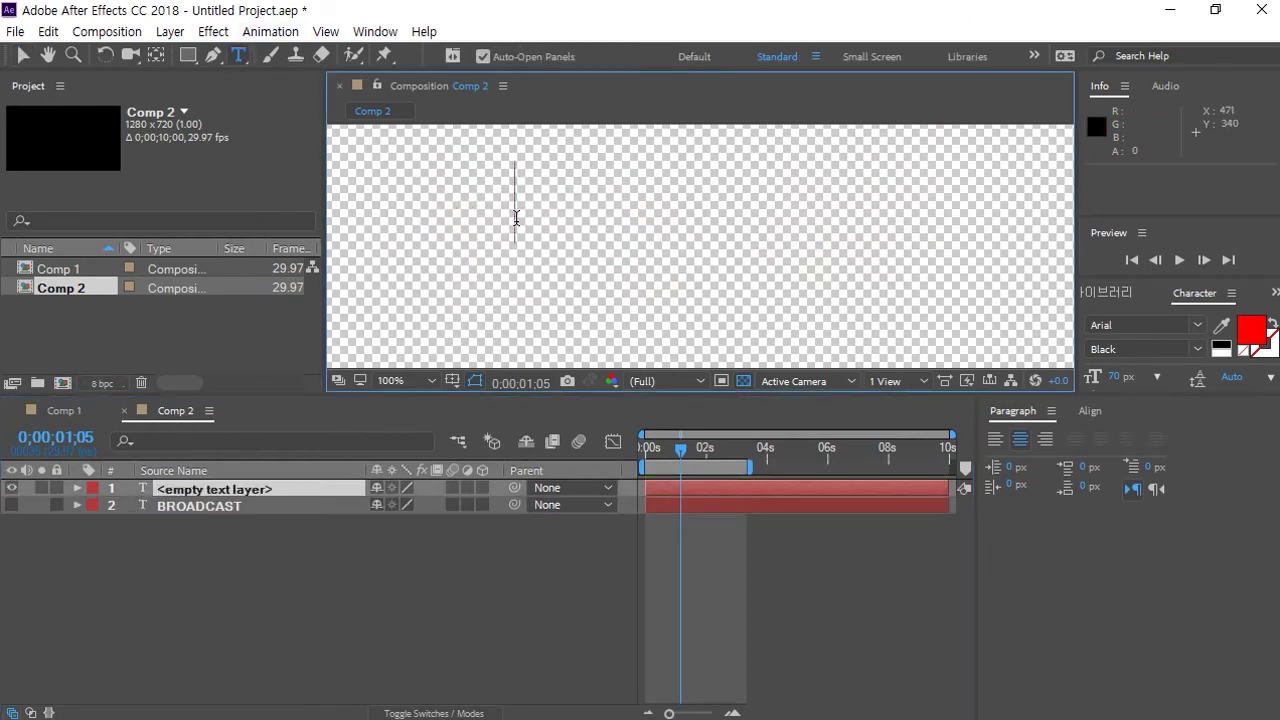
Enter the text on two lines in the new layer: "형이 왜" and "거기서 나와?"
{"action": "type", "text": "형이 왜"}
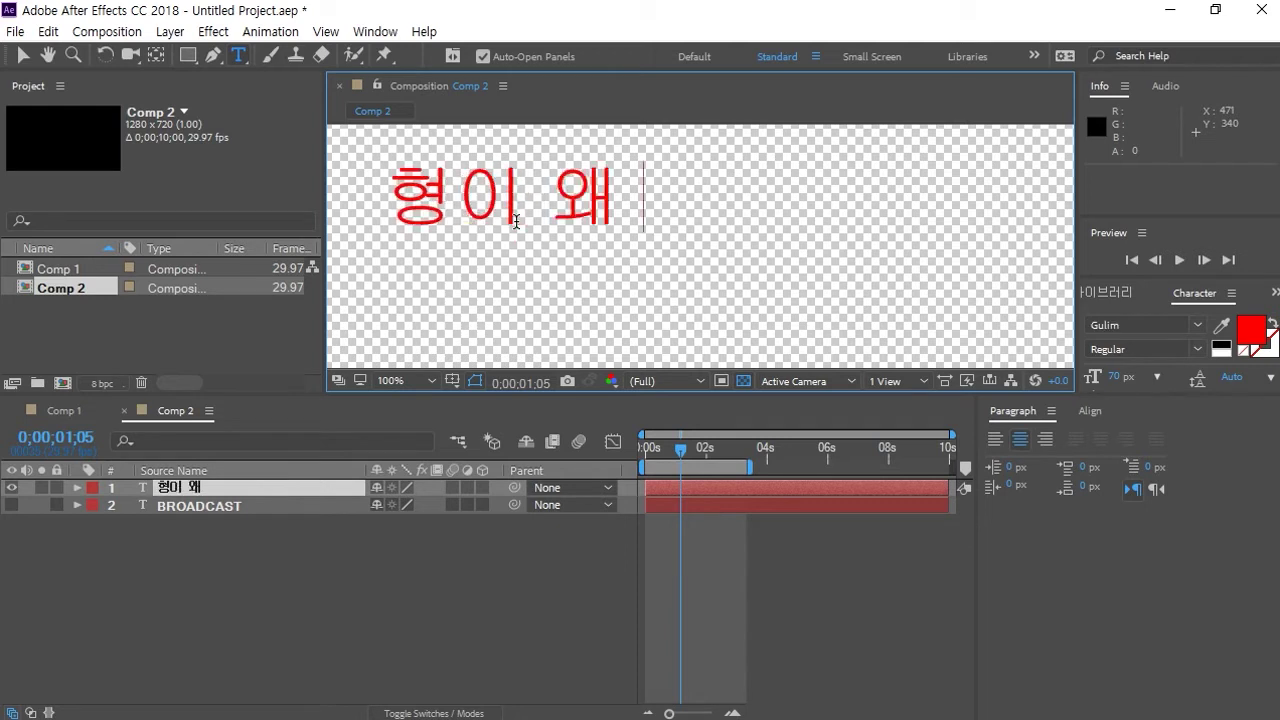
{"action": "key", "text": "Return"}
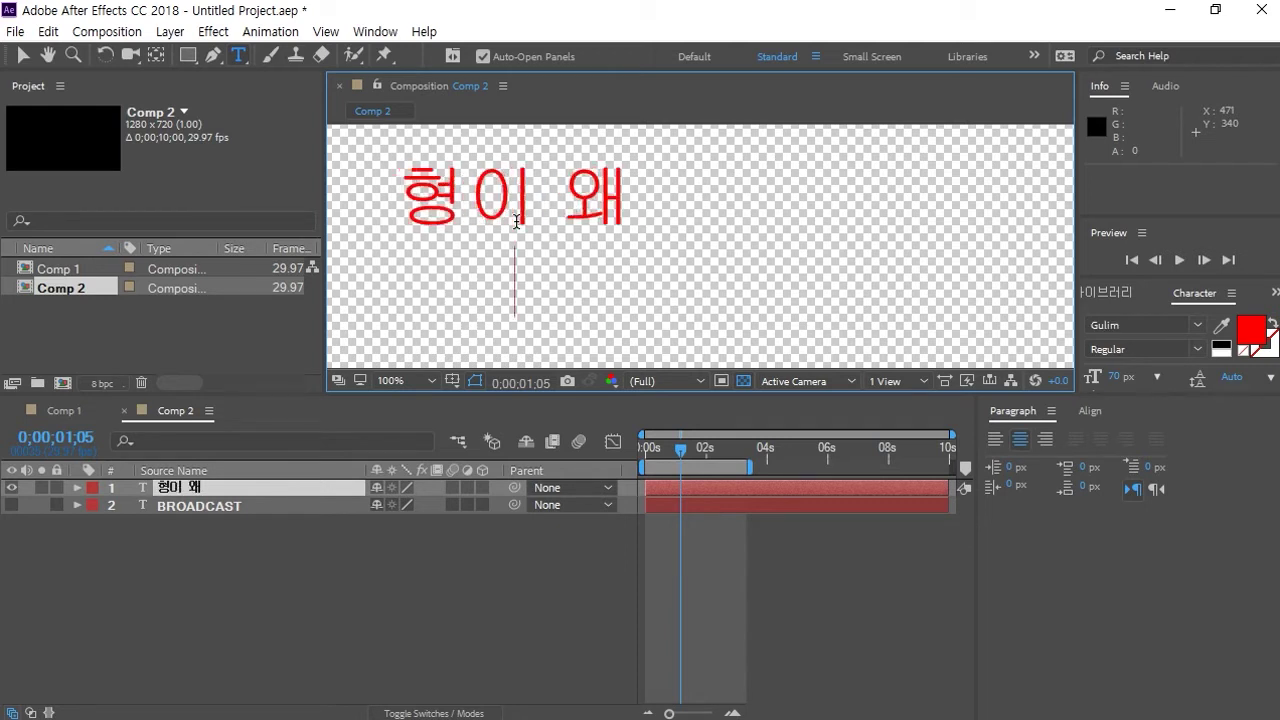
{"action": "type", "text": "거기서 나"}
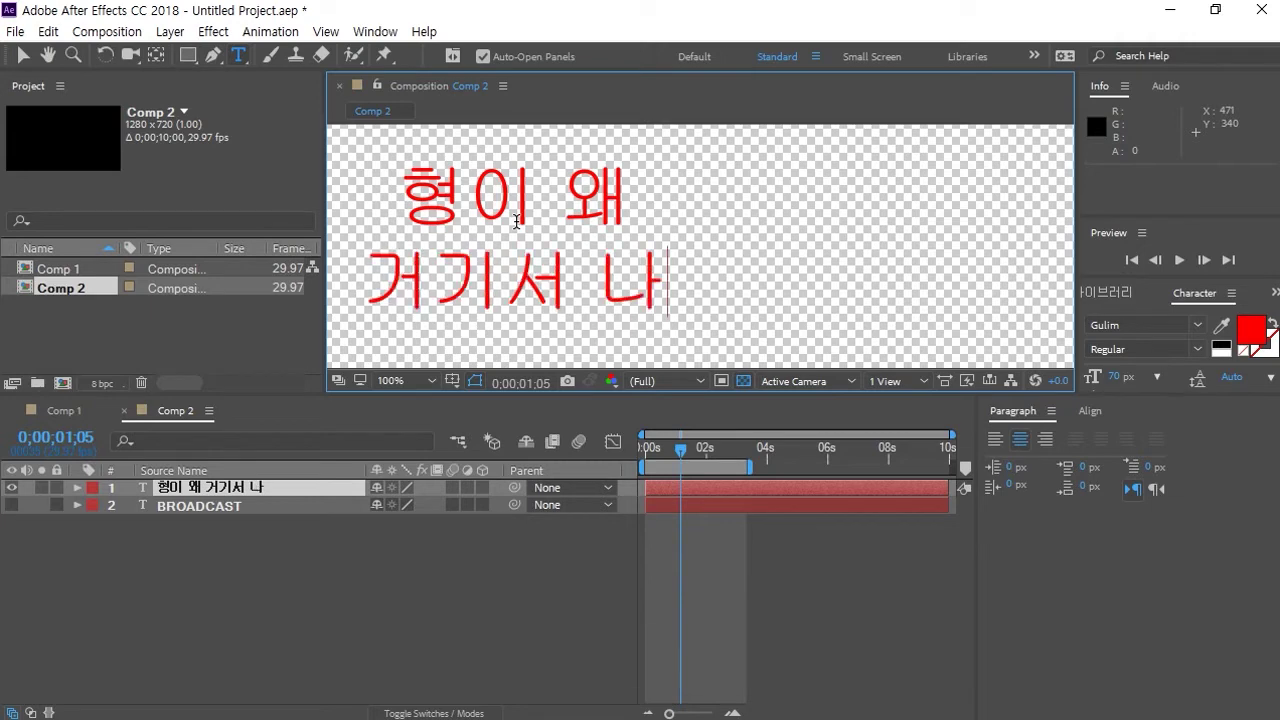
{"action": "type", "text": "와?"}
{"action": "key", "text": "Escape"}
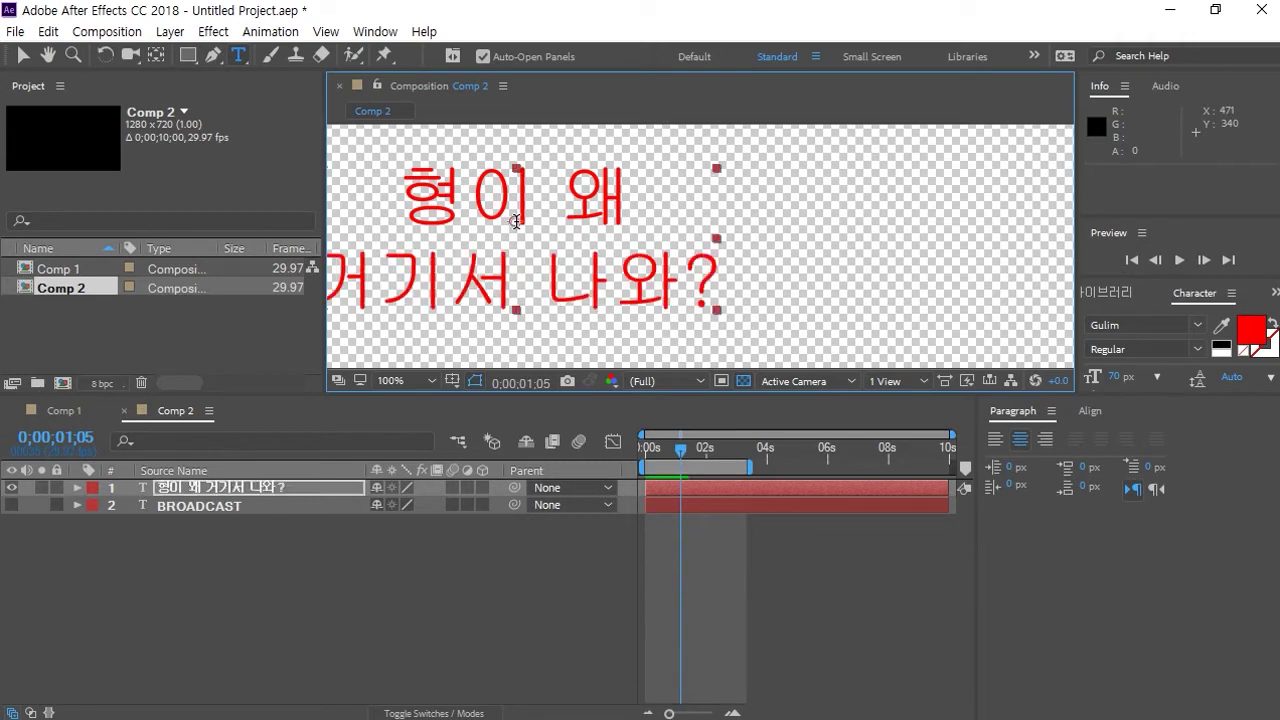
Shift the two-line text toward the middle of the composition and set its font to Haan Cooljazz B
{"action": "left_click", "coordinate": [16, 56]}
{"action": "left_click_drag", "start_coordinate": [590, 282], "coordinate": [712, 284]}
{"action": "left_click", "coordinate": [1199, 326]}
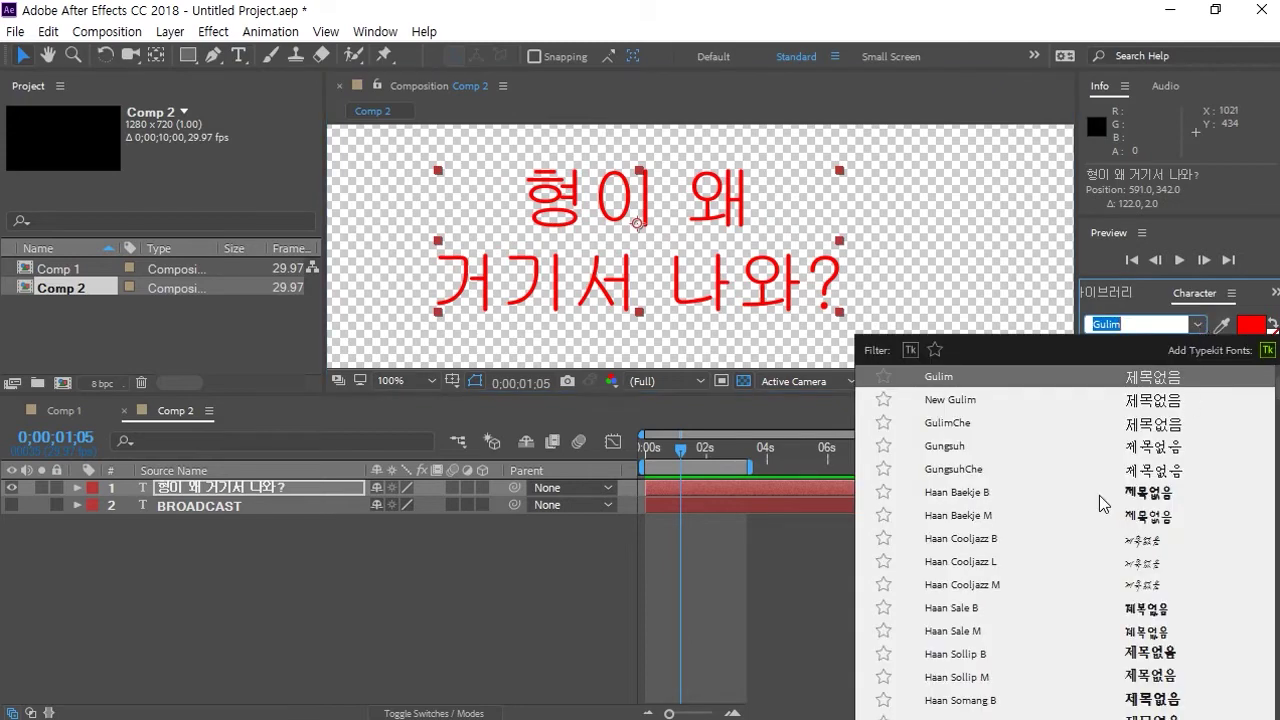
{"action": "scroll", "coordinate": [1120, 590], "scroll_direction": "down", "scroll_amount": 4}
{"action": "scroll", "coordinate": [1118, 590], "scroll_direction": "up", "scroll_amount": 3}
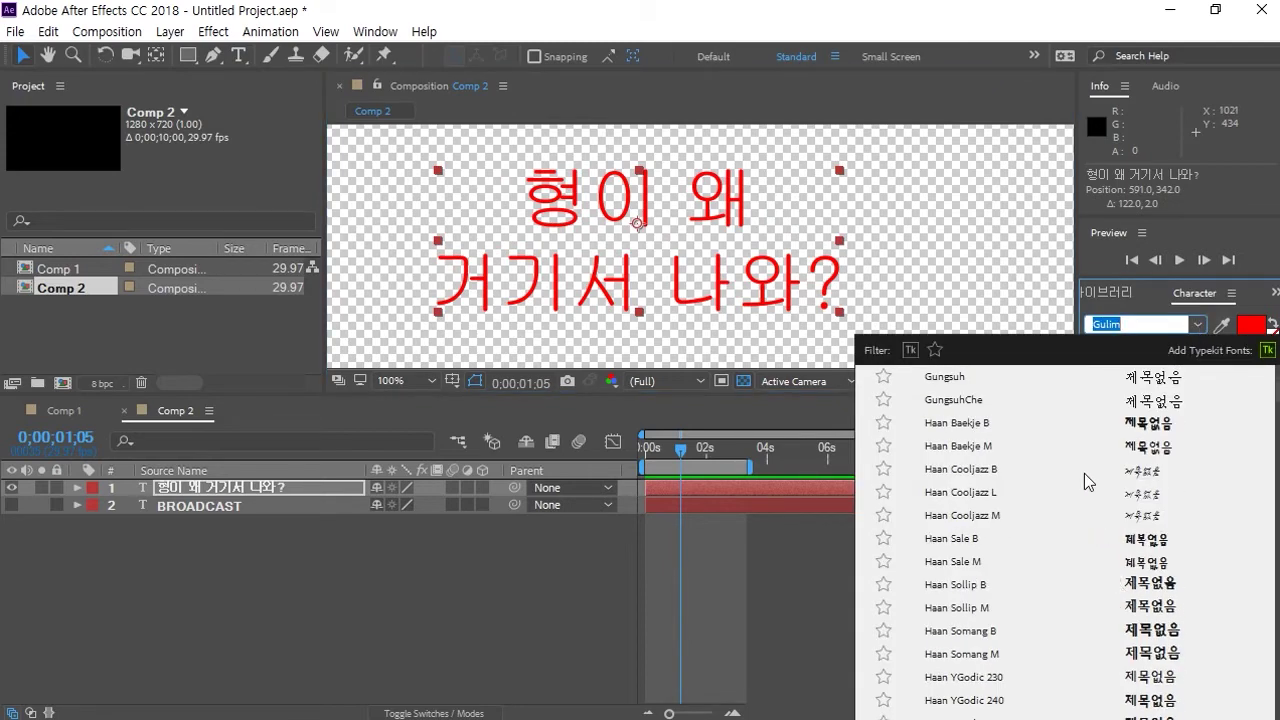
{"action": "left_click", "coordinate": [1033, 468]}
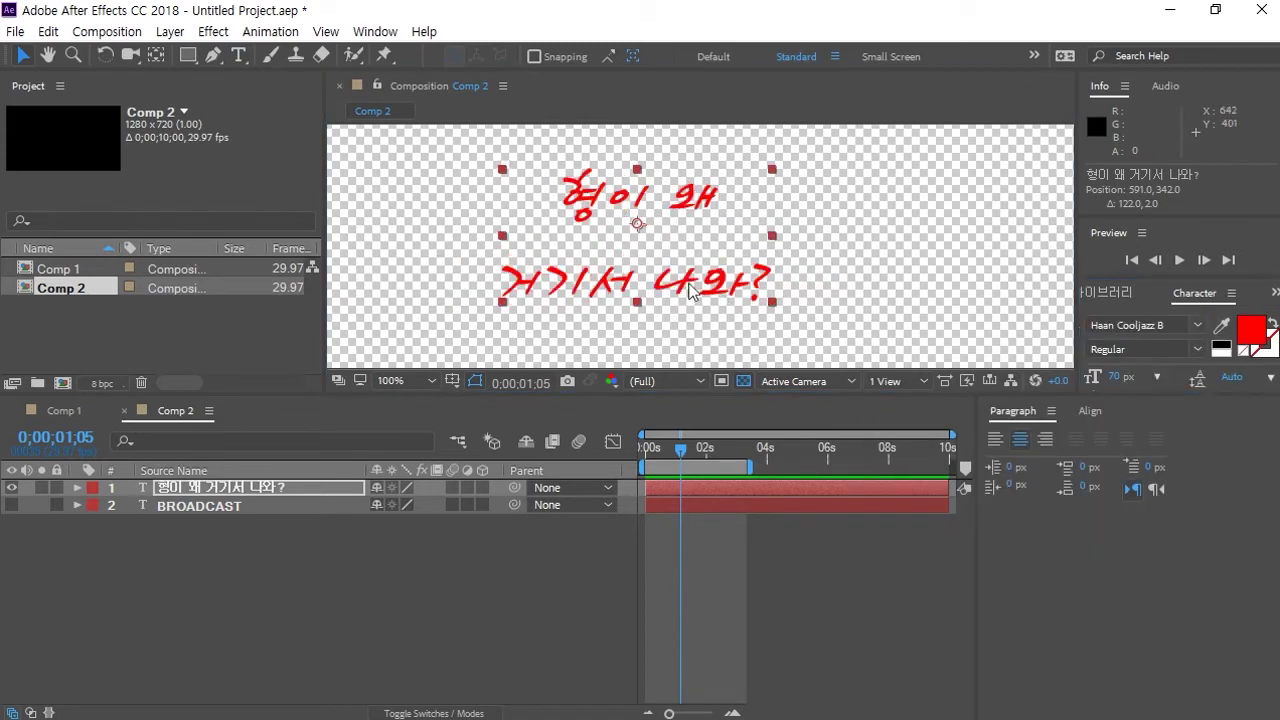
Nudge the two-line text layer straight down by 8 px
{"action": "left_click", "coordinate": [730, 292]}
{"action": "key", "text": "Down"}
{"action": "key", "text": "Down"}
{"action": "key", "text": "Down"}
{"action": "key", "text": "Down"}
{"action": "key", "text": "Down"}
{"action": "key", "text": "Down"}
{"action": "key", "text": "Down"}
{"action": "key", "text": "Down"}
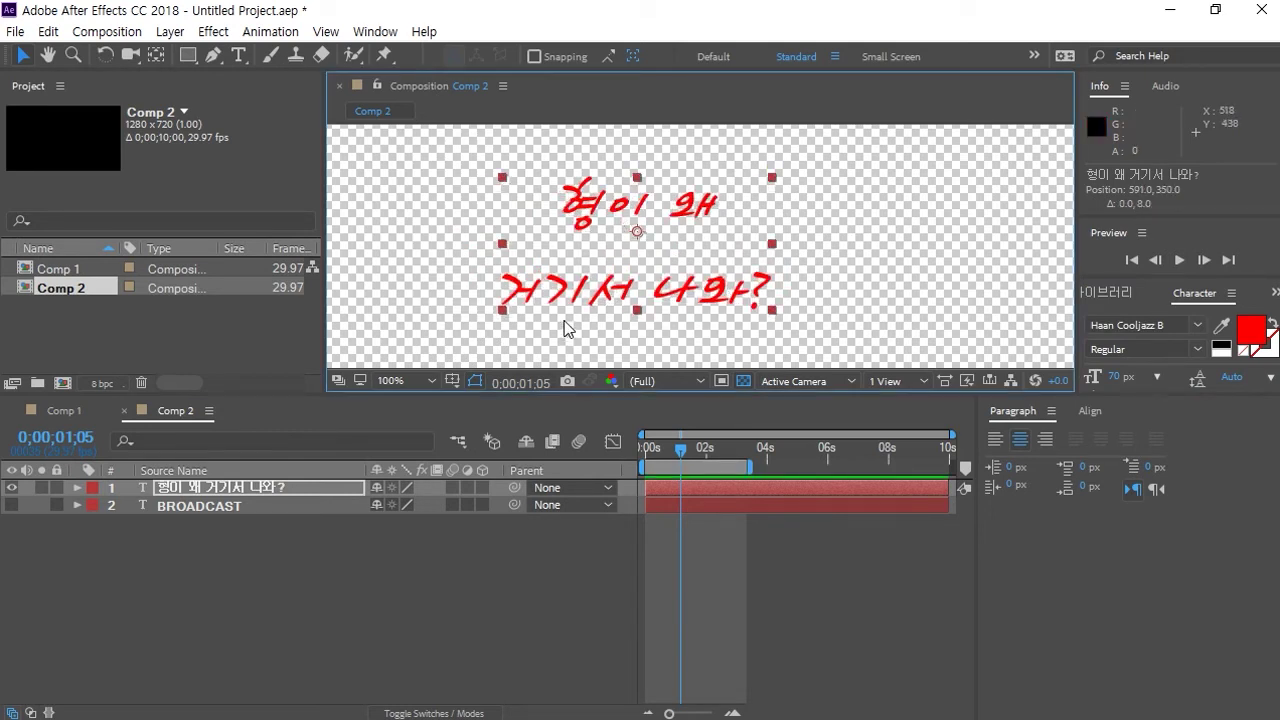
Draw a straight two-point mask path with the Pen tool, rising from the text's lower left to its upper right
{"action": "key", "text": "g"}
{"action": "left_click", "coordinate": [494, 313]}
{"action": "left_click", "coordinate": [820, 214]}
Set the Korean text layer's path to Mask 1 in its Path Options
{"action": "left_click", "coordinate": [79, 490]}
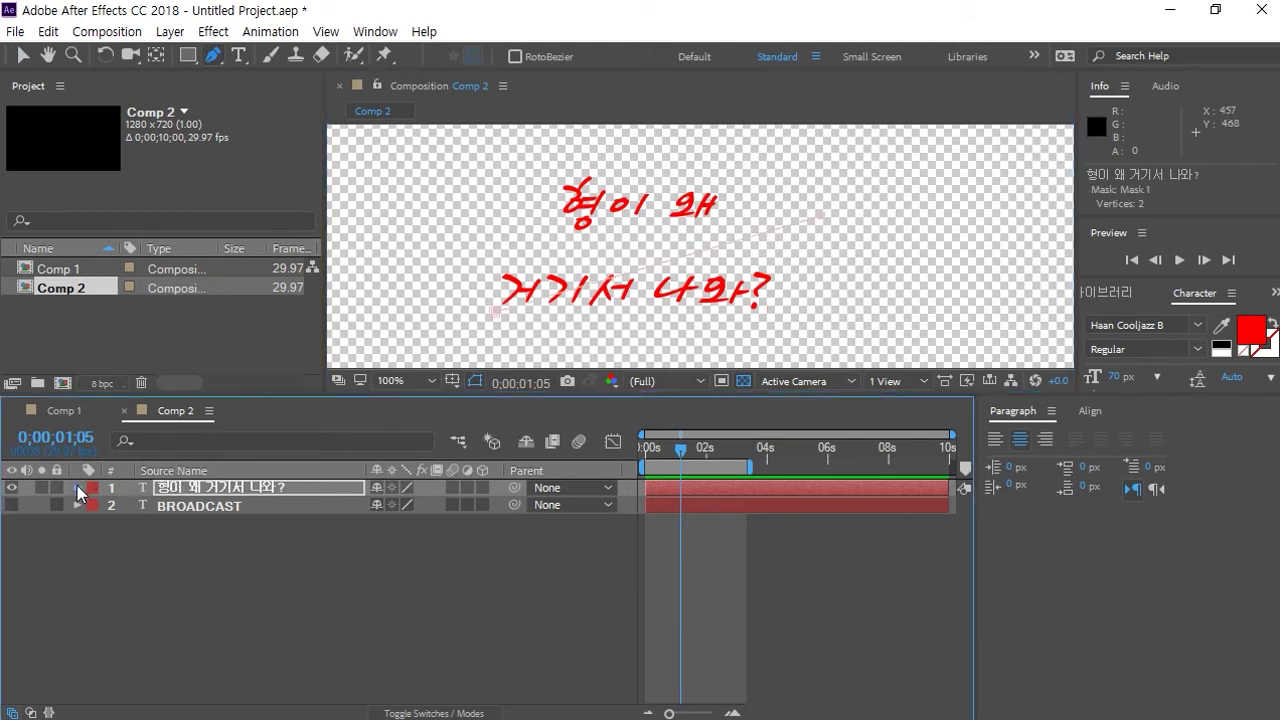
{"action": "left_click", "coordinate": [79, 490]}
{"action": "left_click", "coordinate": [95, 523]}
{"action": "left_click", "coordinate": [95, 523]}
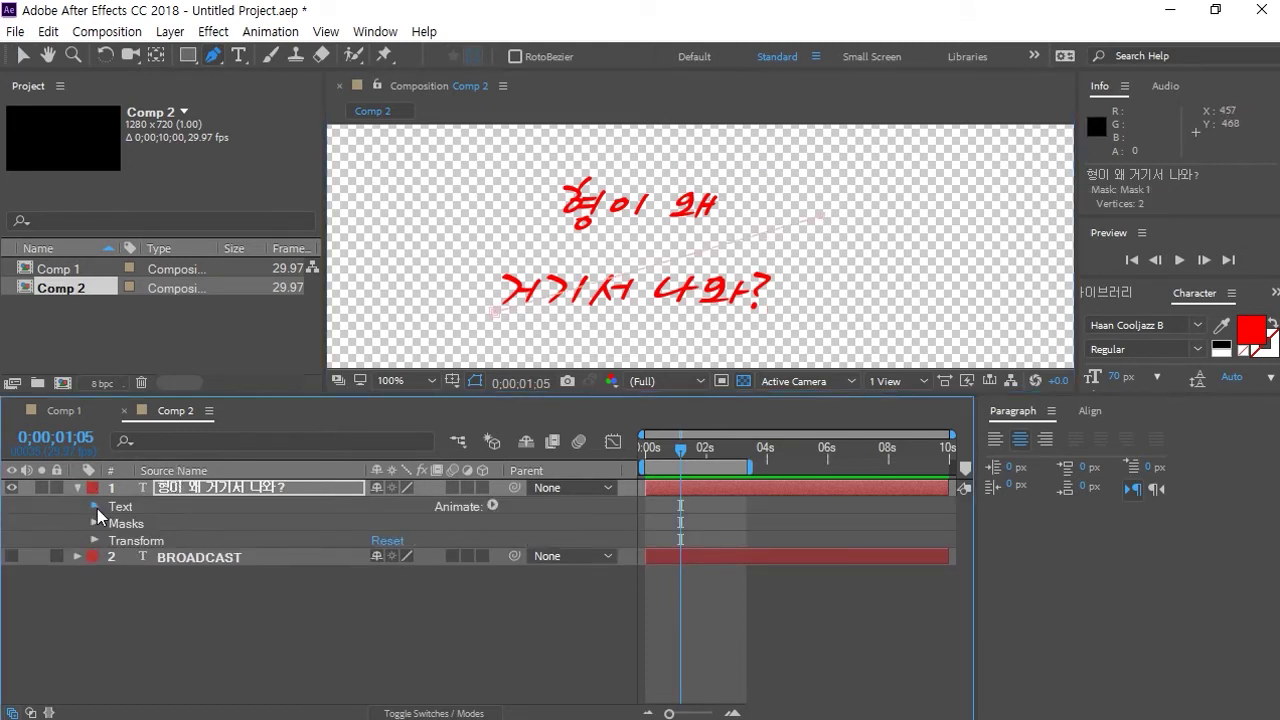
{"action": "left_click", "coordinate": [95, 506]}
{"action": "left_click", "coordinate": [112, 540]}
{"action": "left_click", "coordinate": [153, 541]}
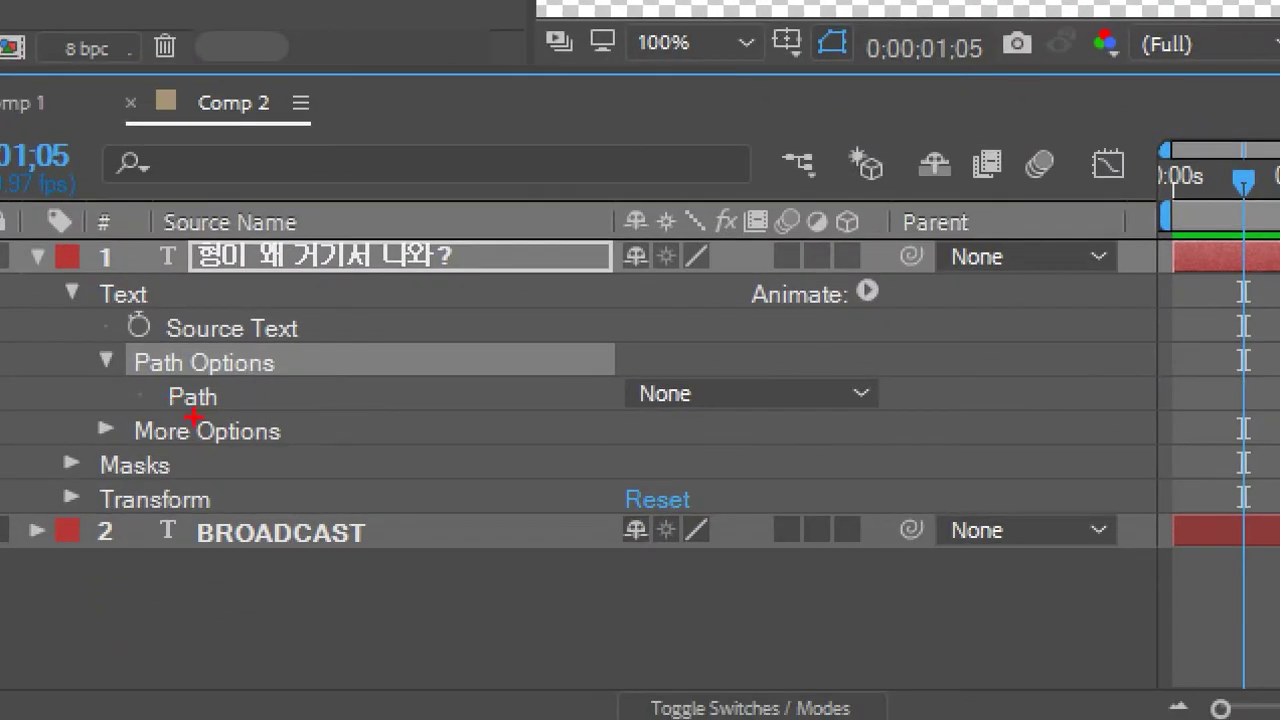
{"action": "mouse_move", "coordinate": [193, 416]}
{"action": "left_mouse_down"}
{"action": "mouse_move", "coordinate": [242, 401]}
{"action": "mouse_move", "coordinate": [212, 416]}
{"action": "mouse_move", "coordinate": [566, 408]}
{"action": "left_mouse_up"}
{"action": "mouse_move", "coordinate": [770, 454]}
{"action": "left_mouse_down"}
{"action": "mouse_move", "coordinate": [808, 347]}
{"action": "mouse_move", "coordinate": [742, 435]}
{"action": "left_mouse_up"}
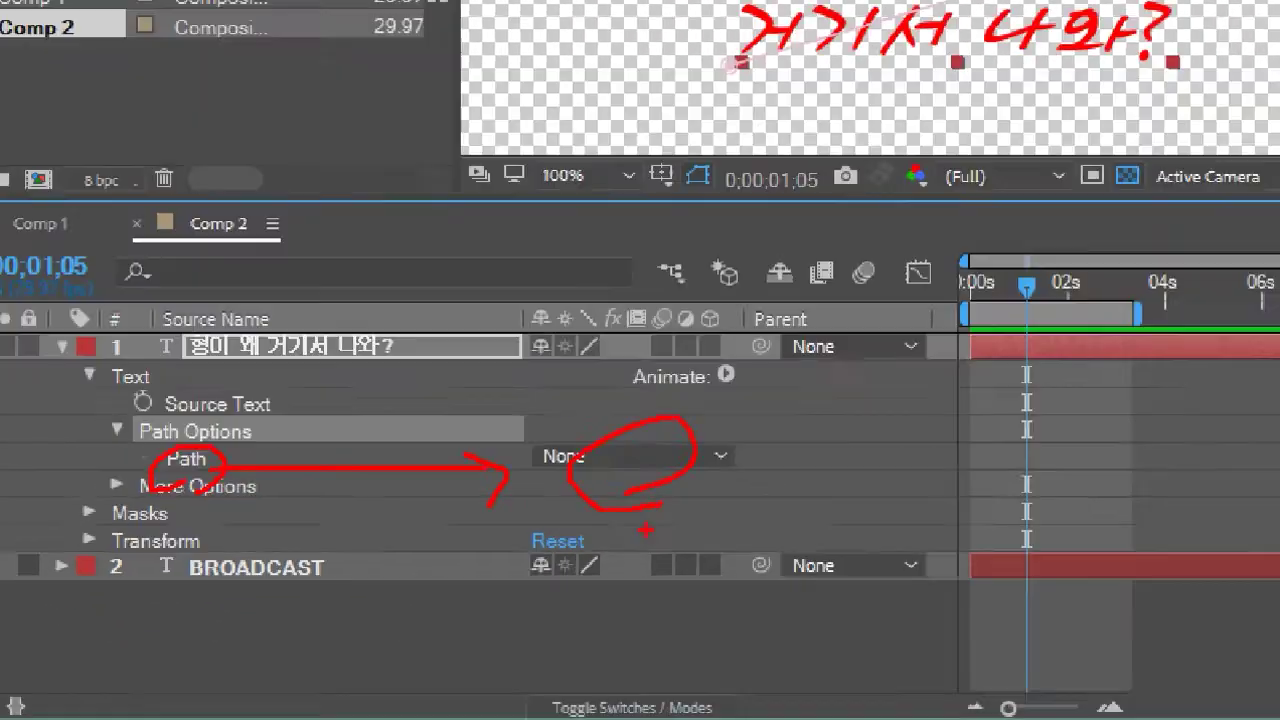
{"action": "left_click", "coordinate": [410, 557]}
{"action": "left_click", "coordinate": [436, 605]}
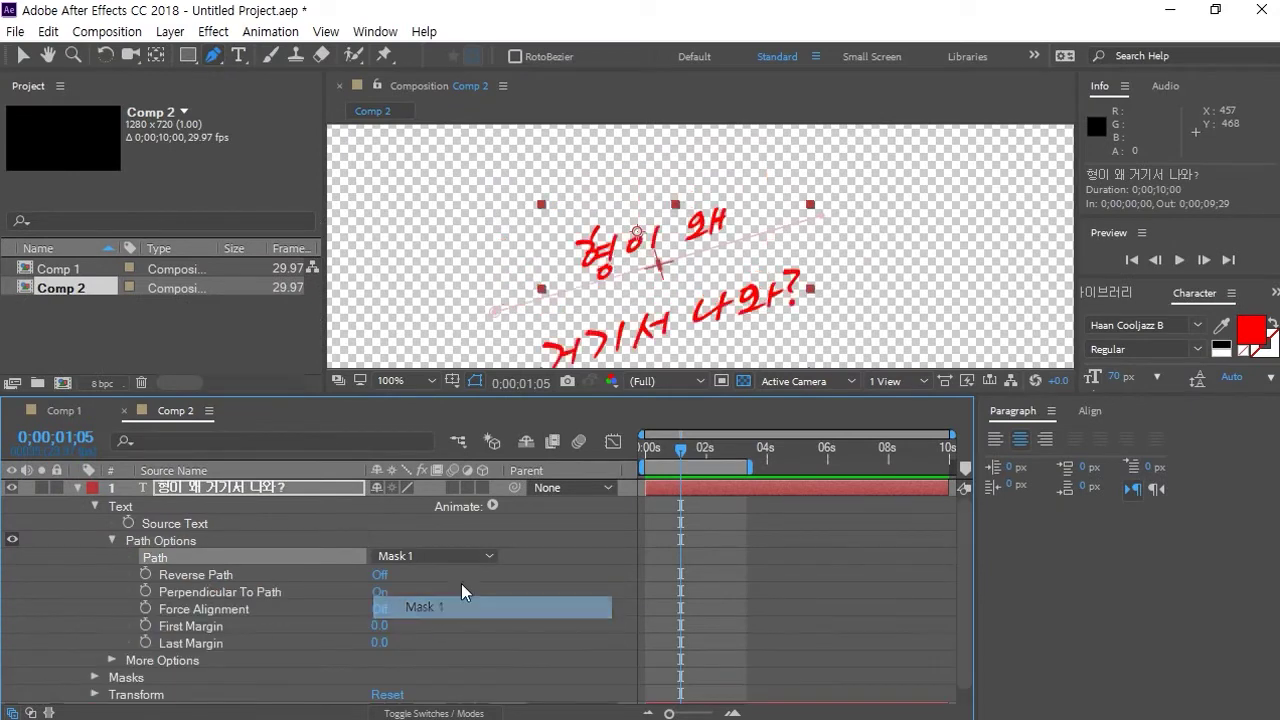
Return the current time to 0;00;00;00 and add a Scale animator to the Korean text layer
{"action": "left_click", "coordinate": [22, 58]}
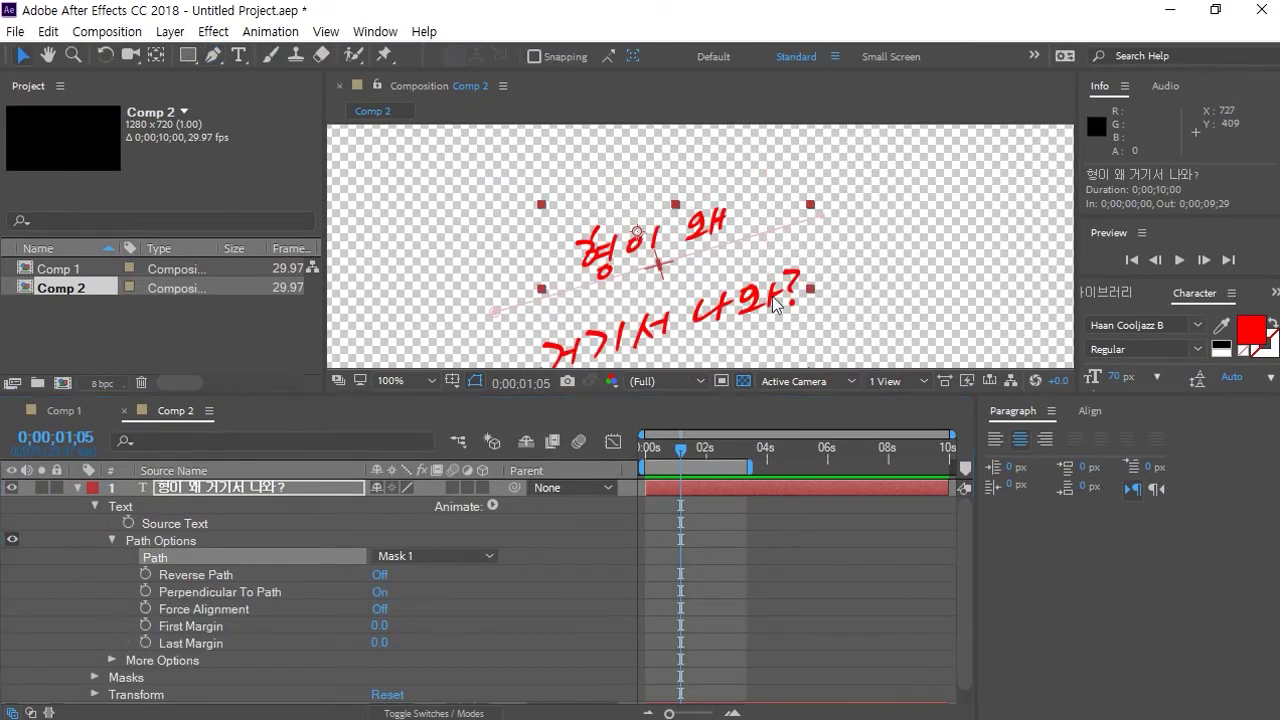
{"action": "left_click_drag", "start_coordinate": [680, 449], "coordinate": [642, 458]}
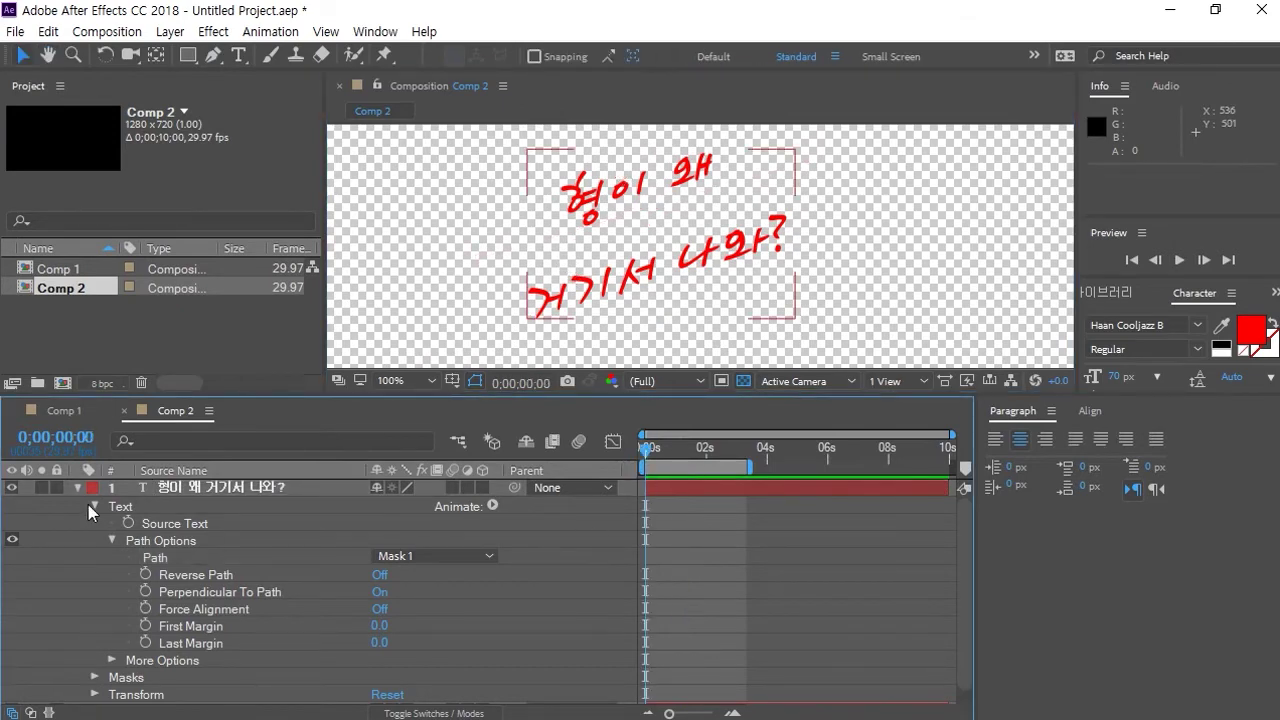
{"action": "left_click", "coordinate": [95, 506]}
{"action": "left_click", "coordinate": [492, 506]}
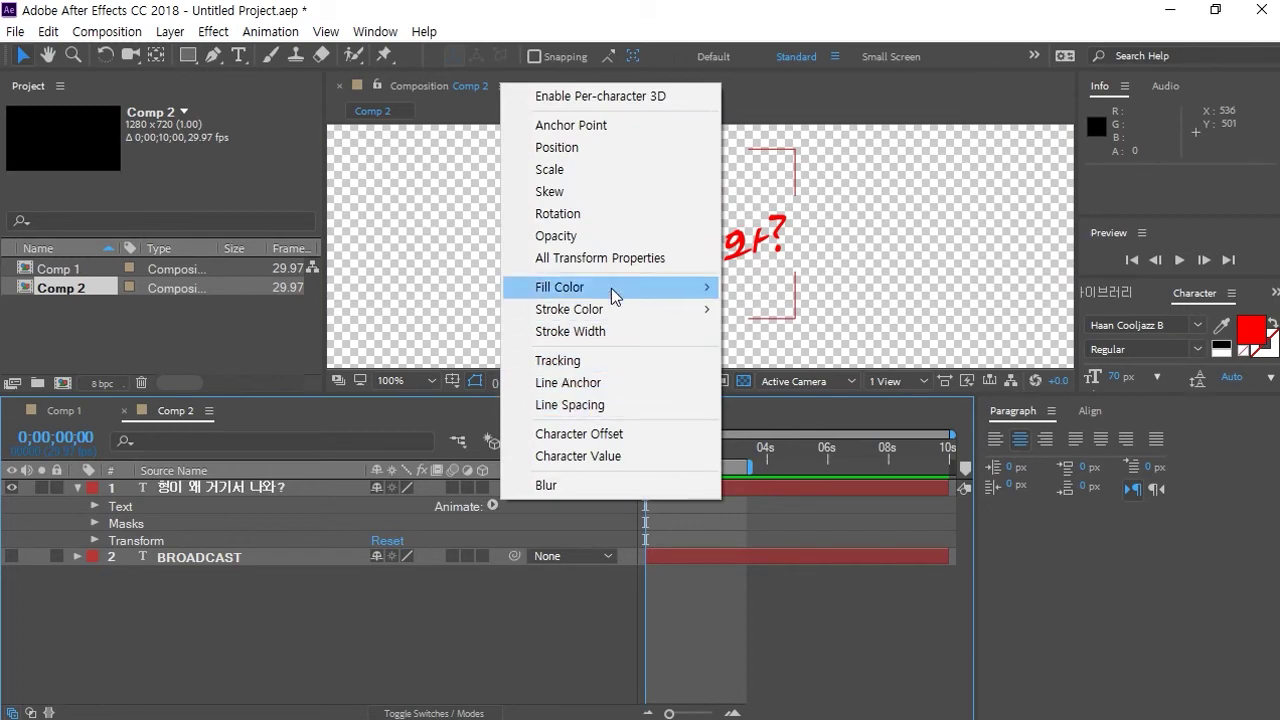
{"action": "left_click", "coordinate": [646, 169]}
{"action": "scroll", "coordinate": [491, 605], "scroll_direction": "down", "scroll_amount": 1}
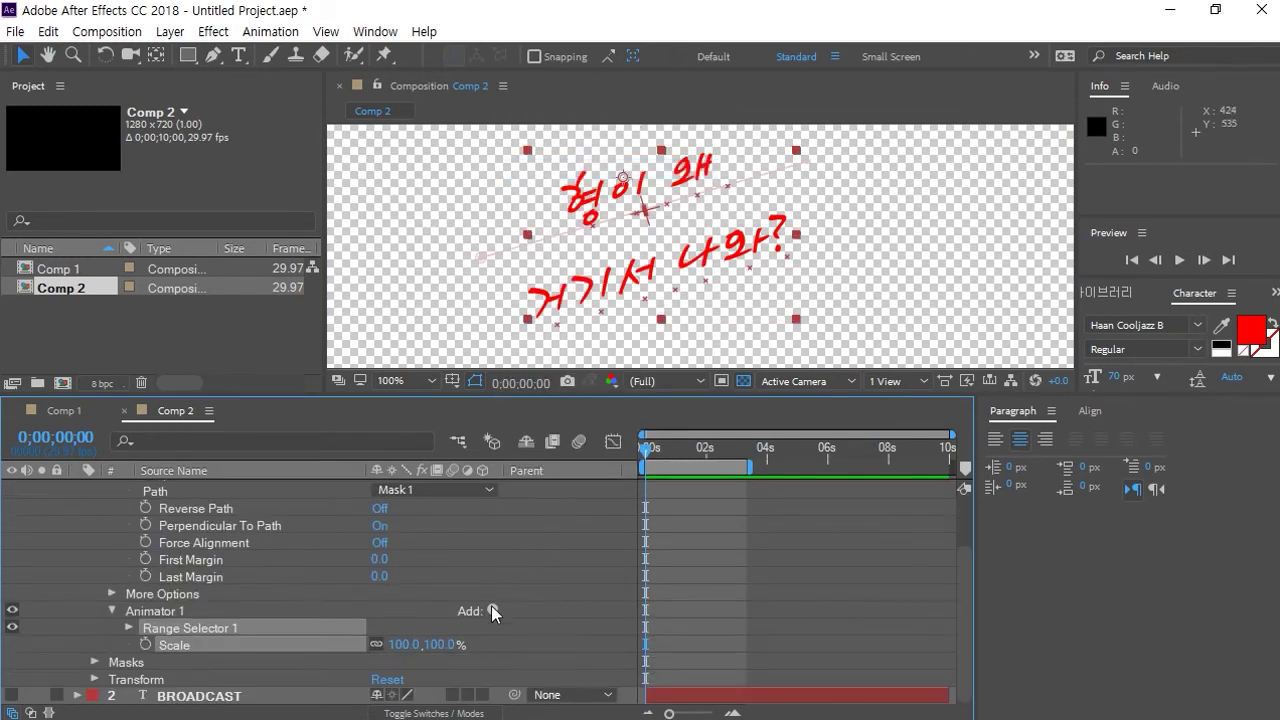
Add Blur and Opacity properties to Animator 1 of the Korean text layer
{"action": "left_click", "coordinate": [491, 611]}
{"action": "mouse_move", "coordinate": [545, 617]}
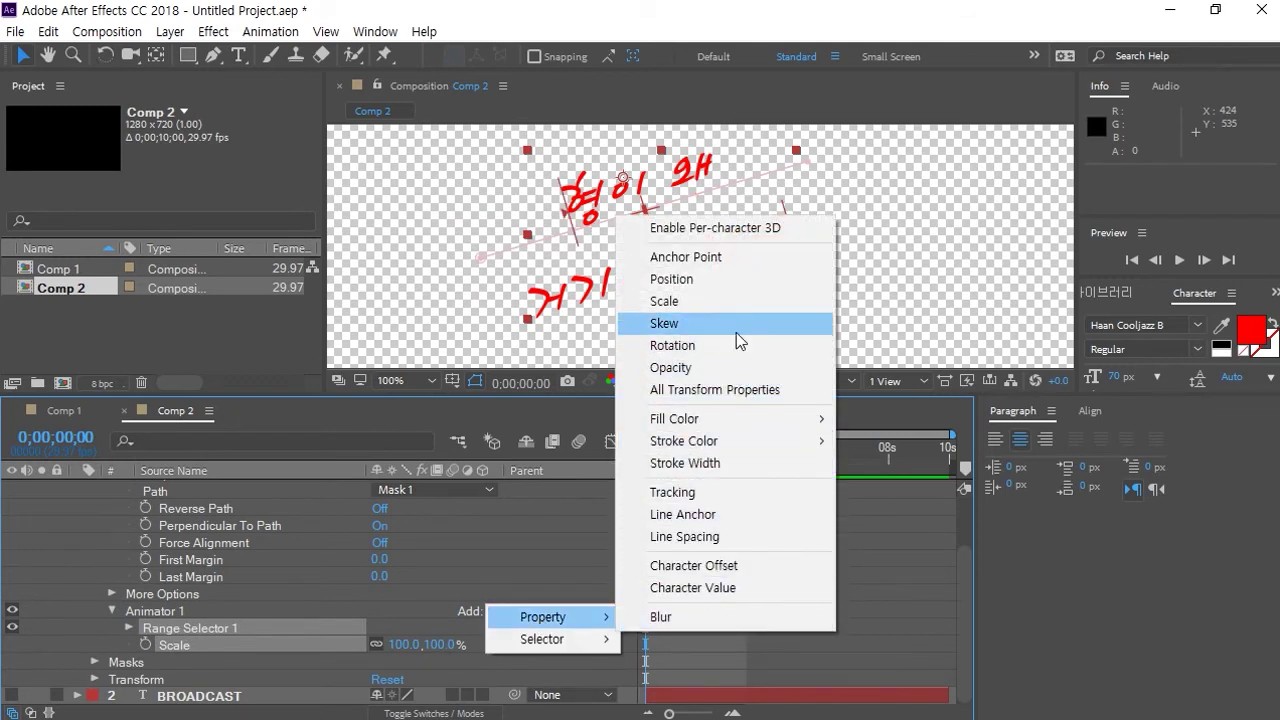
{"action": "left_click", "coordinate": [703, 618]}
{"action": "left_click", "coordinate": [491, 607]}
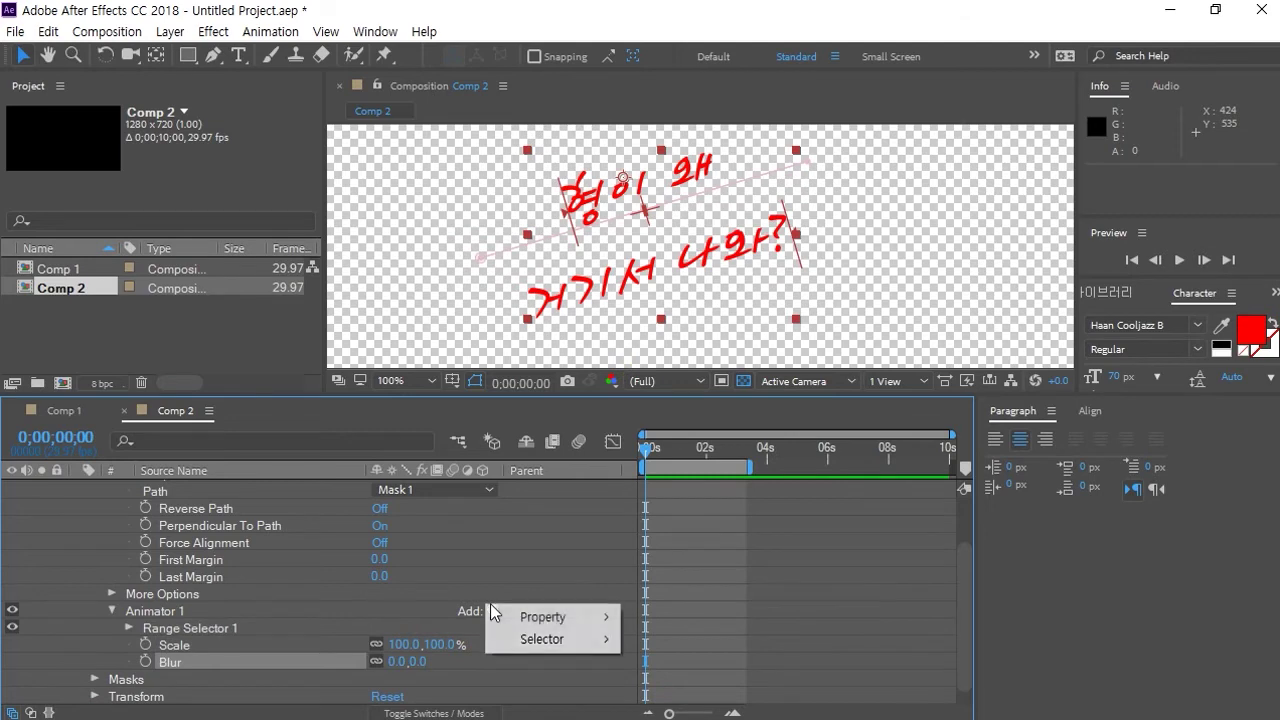
{"action": "mouse_move", "coordinate": [606, 616]}
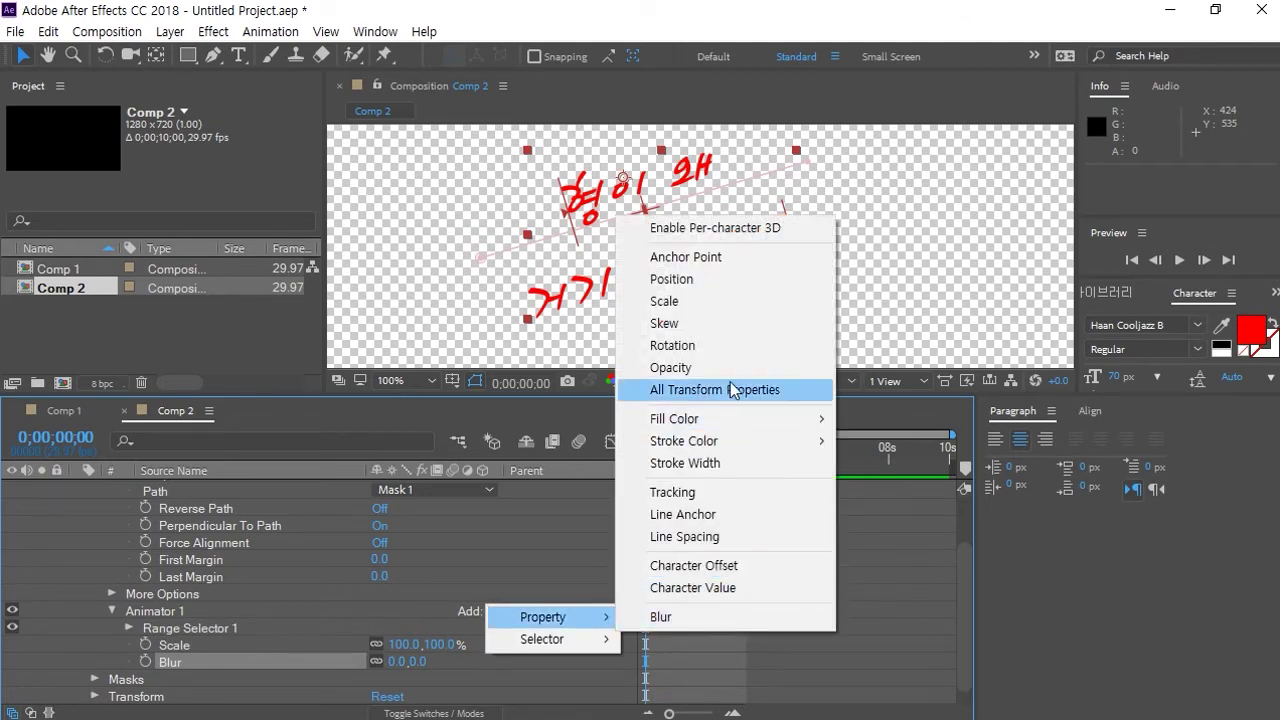
{"action": "left_click", "coordinate": [690, 367]}
{"action": "scroll", "coordinate": [383, 645], "scroll_direction": "down", "scroll_amount": 1}
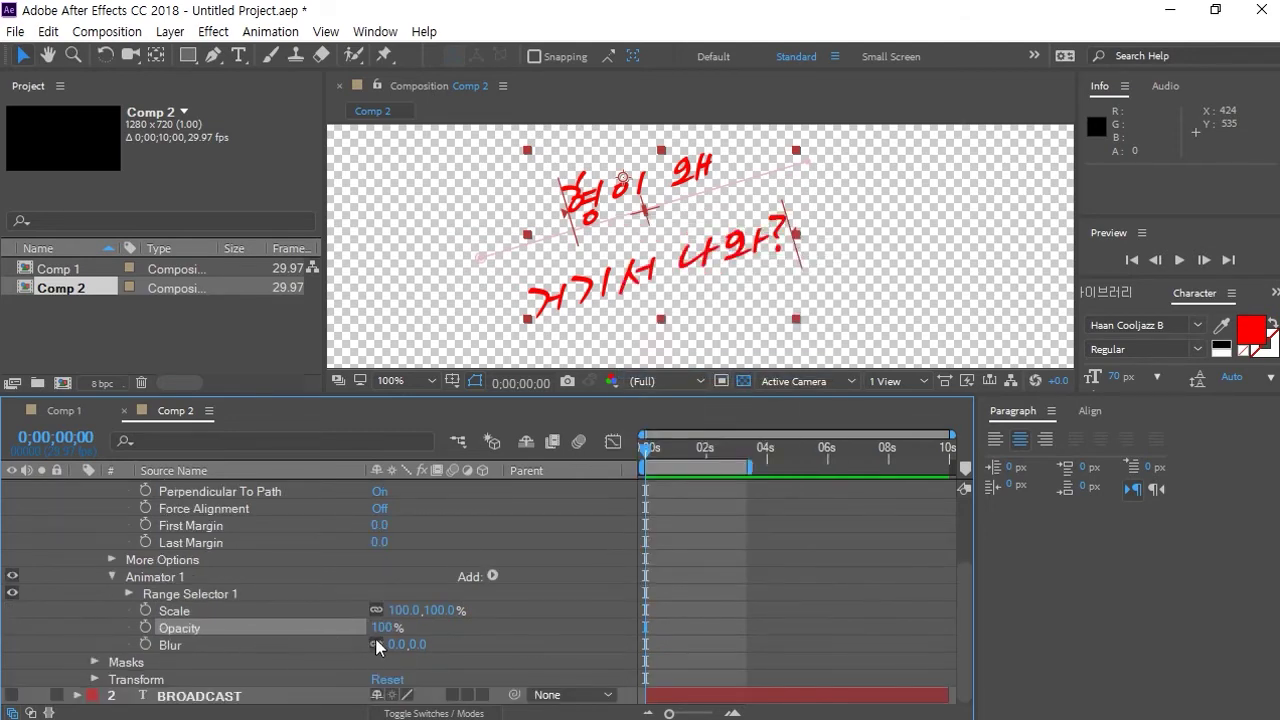
Set Animator 1's Scale to 141% and the text's Grouping Alignment to 0.0, -53.0%
{"action": "left_click_drag", "start_coordinate": [400, 610], "coordinate": [435, 610]}
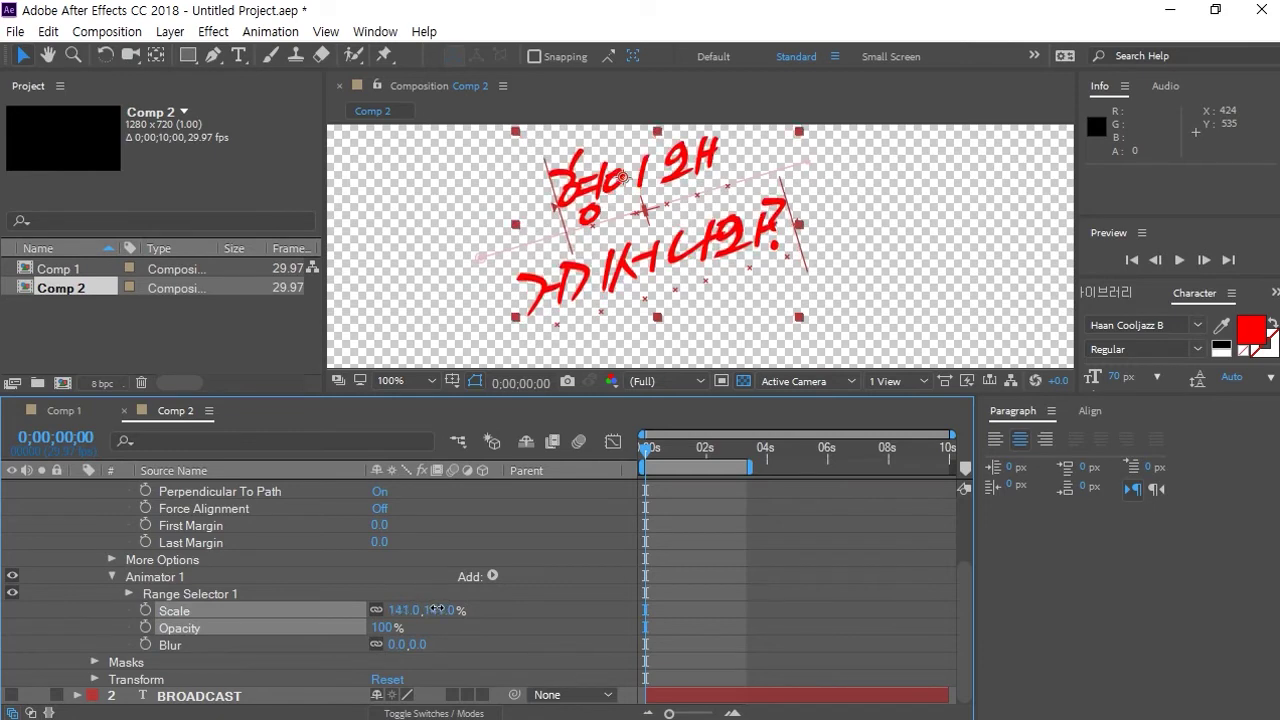
{"action": "scroll", "coordinate": [198, 608], "scroll_direction": "up", "scroll_amount": 2}
{"action": "left_click", "coordinate": [111, 610]}
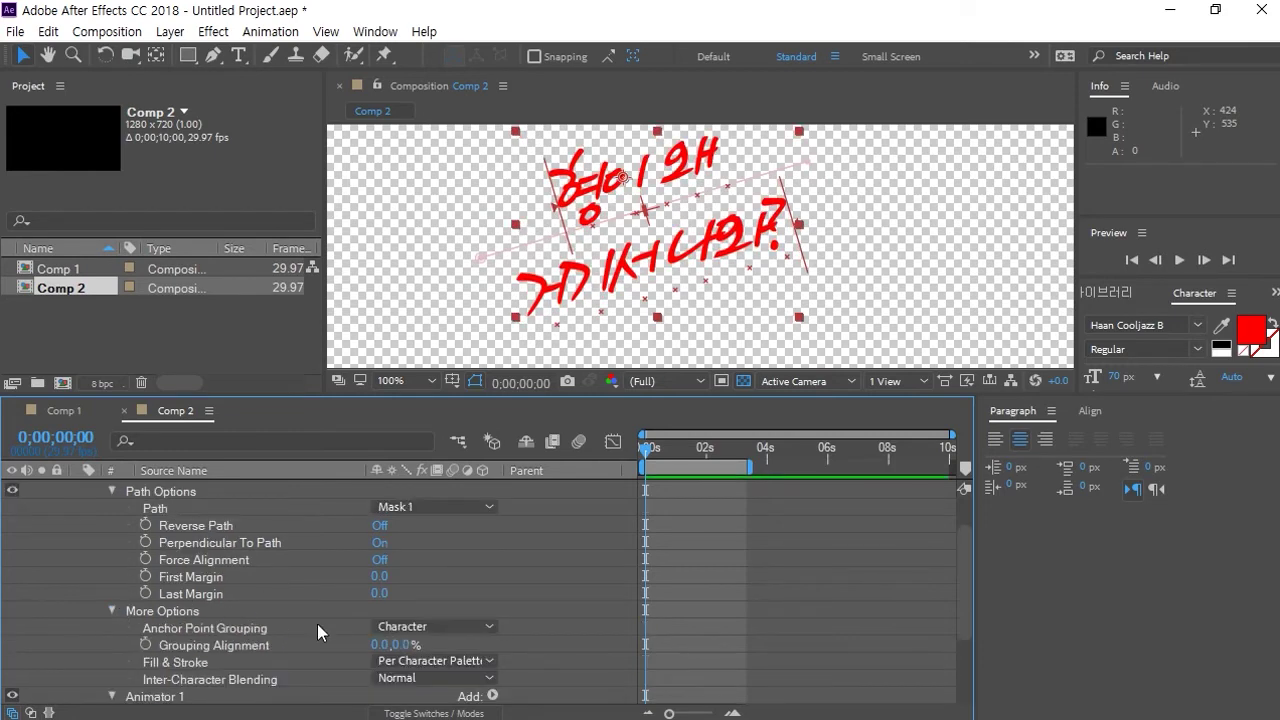
{"action": "left_click_drag", "start_coordinate": [417, 650], "coordinate": [540, 650]}
Set Animator 1's Blur to 26.0 and its Opacity to 0%
{"action": "scroll", "coordinate": [548, 653], "scroll_direction": "down", "scroll_amount": 4}
{"action": "left_click_drag", "start_coordinate": [398, 648], "coordinate": [240, 635]}
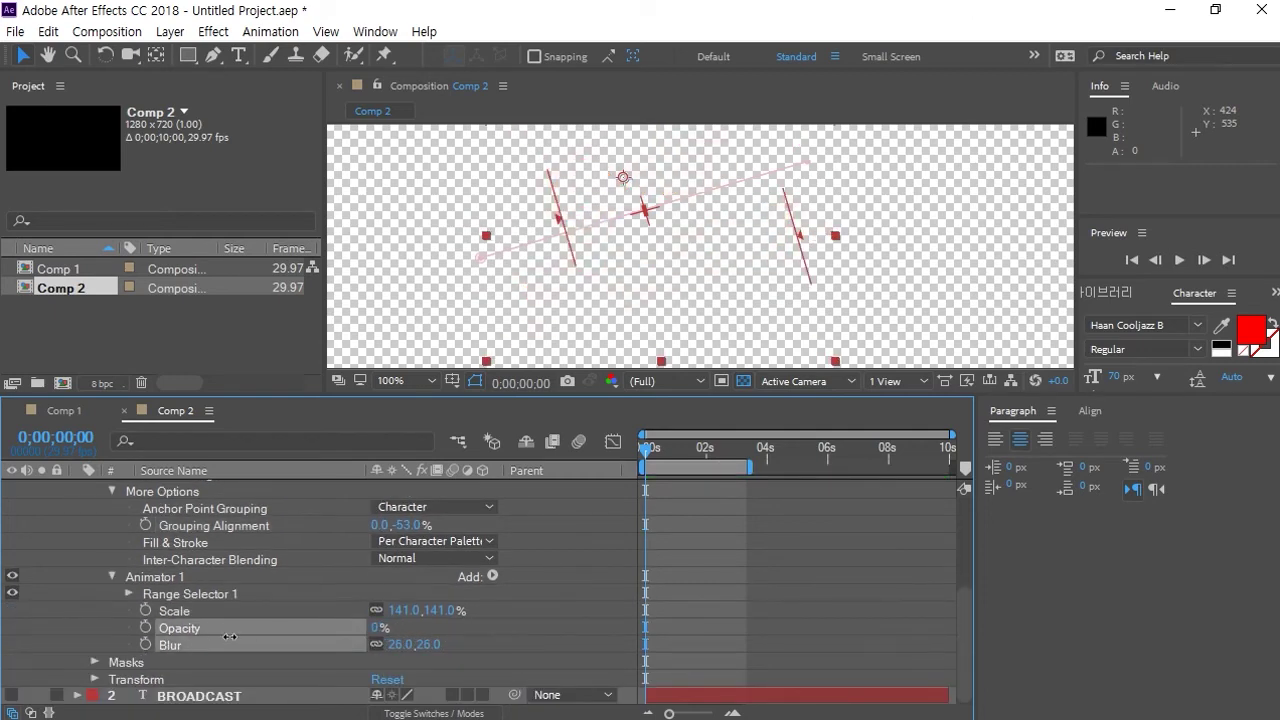
{"action": "left_click_drag", "start_coordinate": [117, 660], "coordinate": [112, 660]}
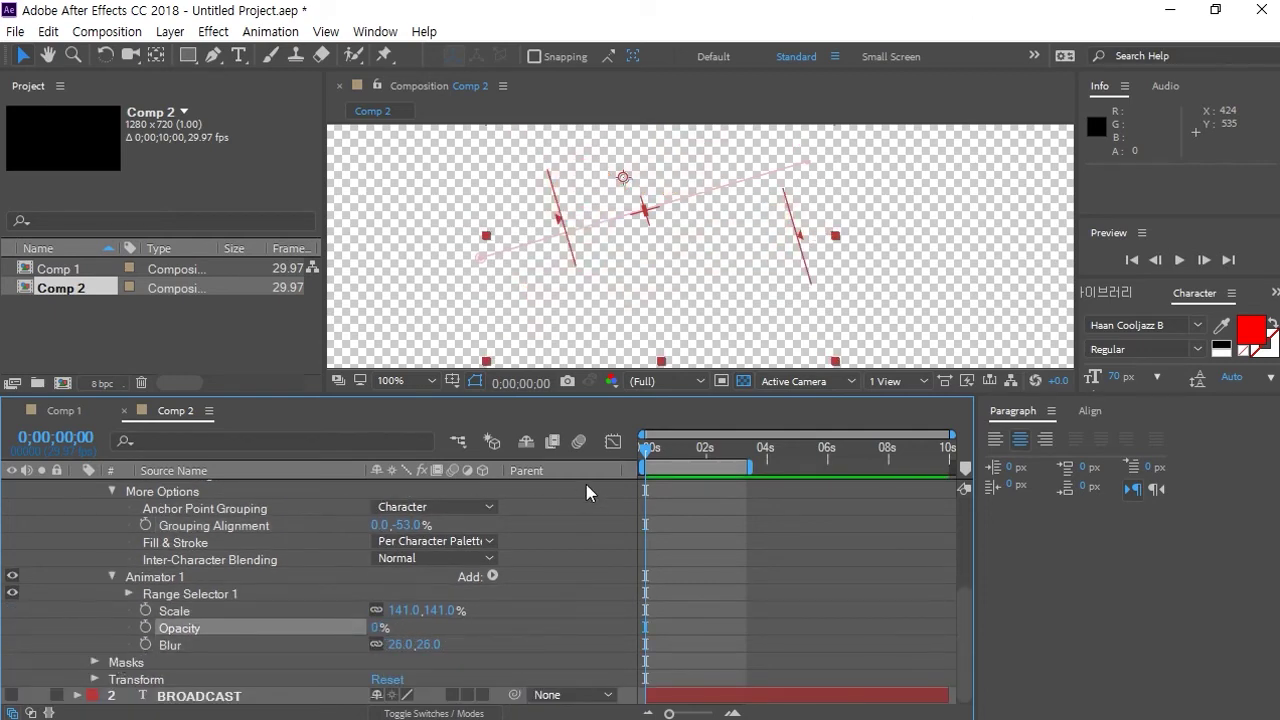
Set the Shape of Range Selector 1 to Ramp Up in its Advanced options
{"action": "left_click", "coordinate": [131, 593]}
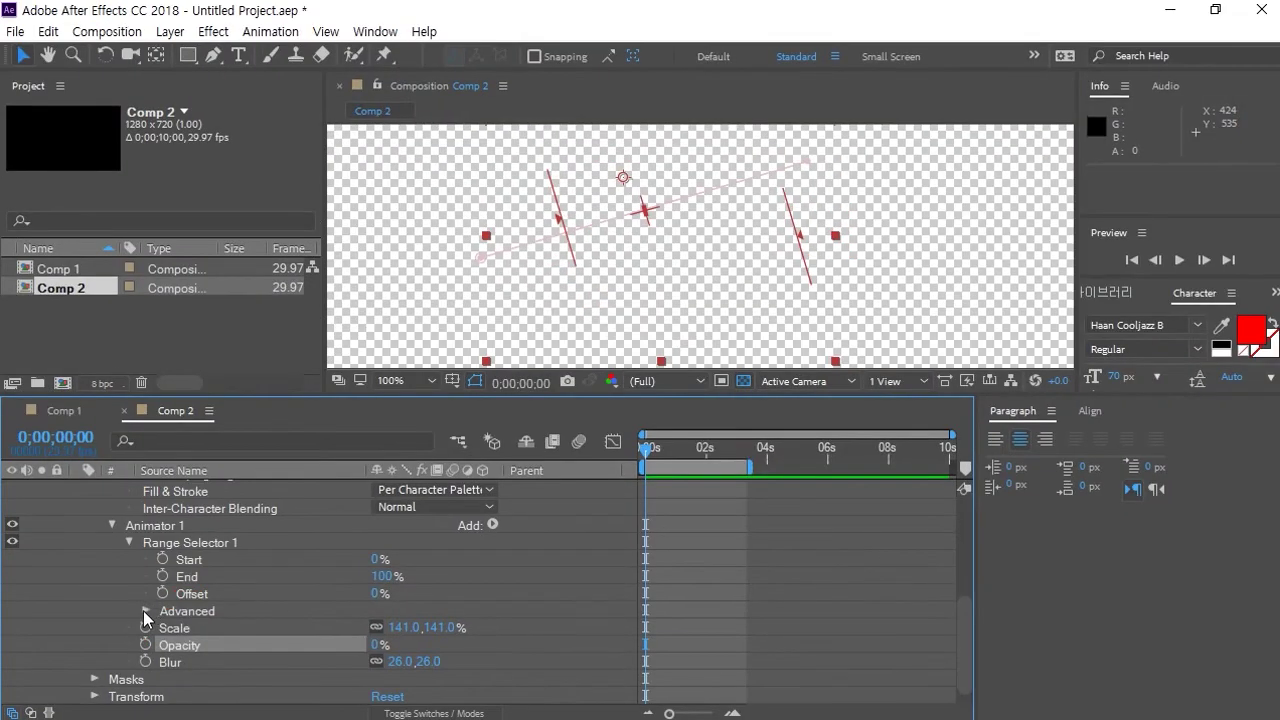
{"action": "left_click", "coordinate": [248, 497]}
{"action": "scroll", "coordinate": [203, 577], "scroll_direction": "up", "scroll_amount": 2}
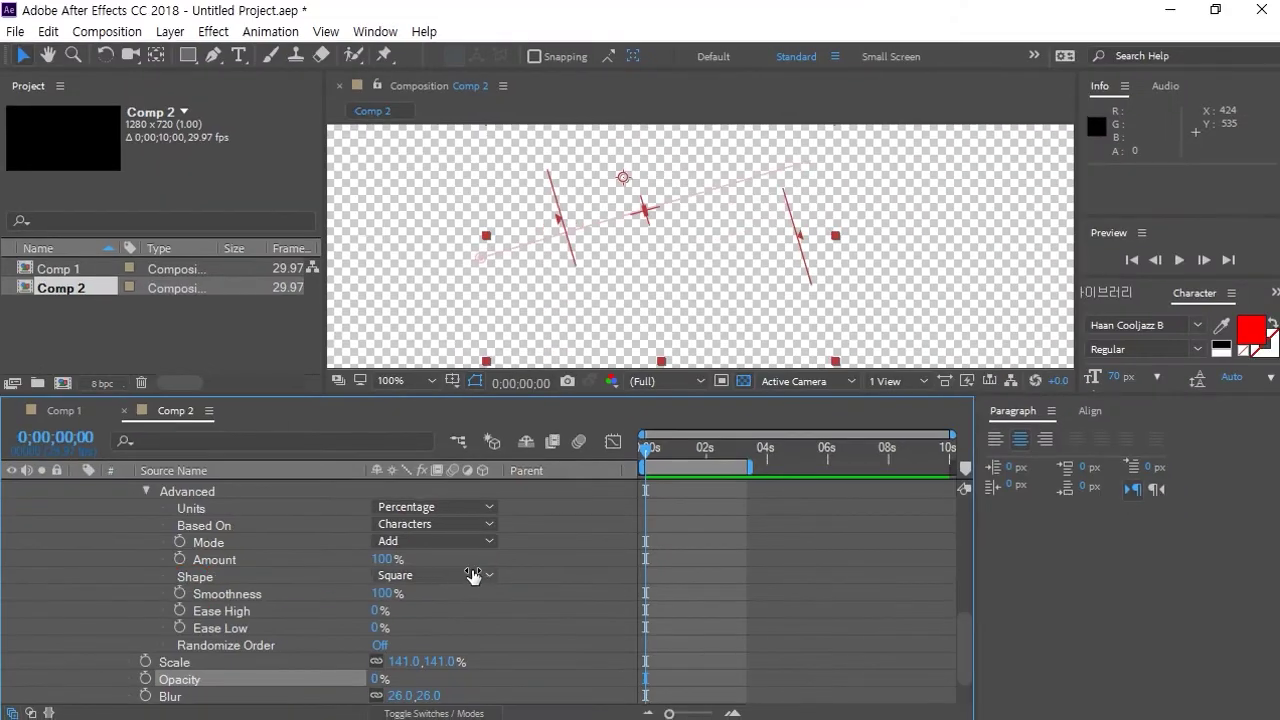
{"action": "left_click", "coordinate": [845, 544]}
{"action": "left_click", "coordinate": [490, 619]}
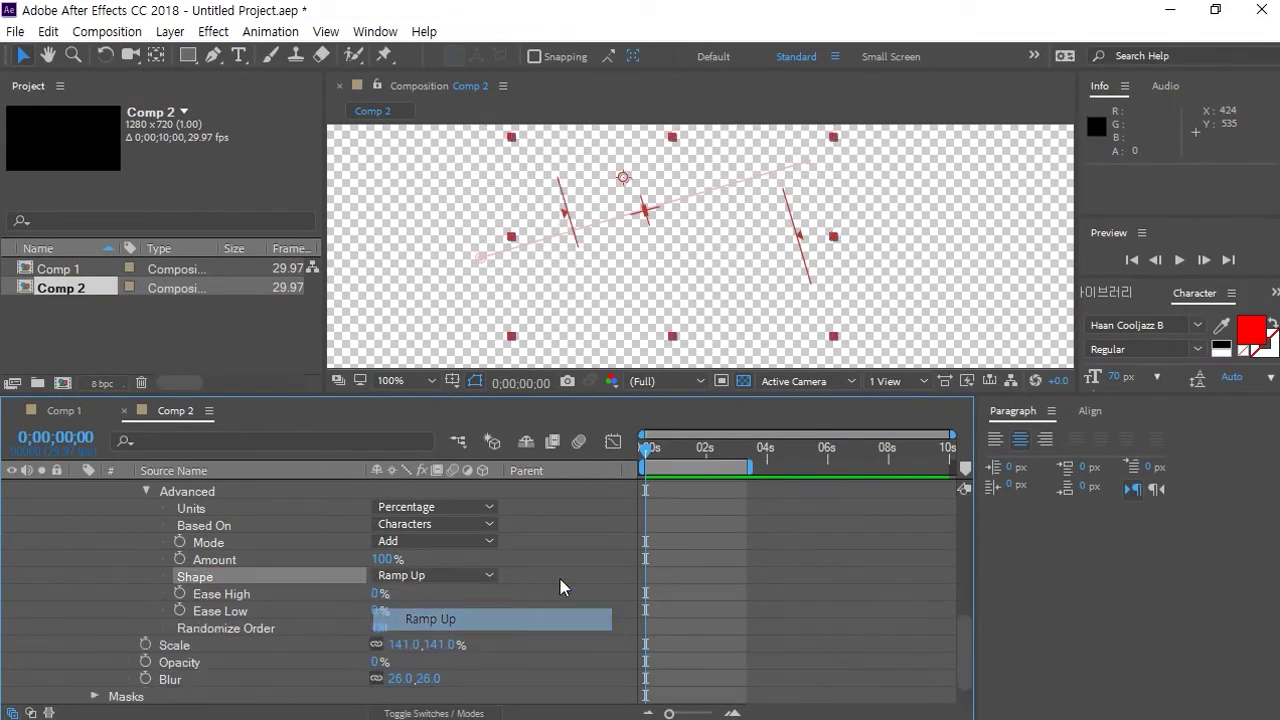
Keyframe Range Selector 1's Offset from -100% at 0;00;00;00 to 100% at 0;00;02;23 and preview the animation
{"action": "scroll", "coordinate": [559, 575], "scroll_direction": "up", "scroll_amount": 5}
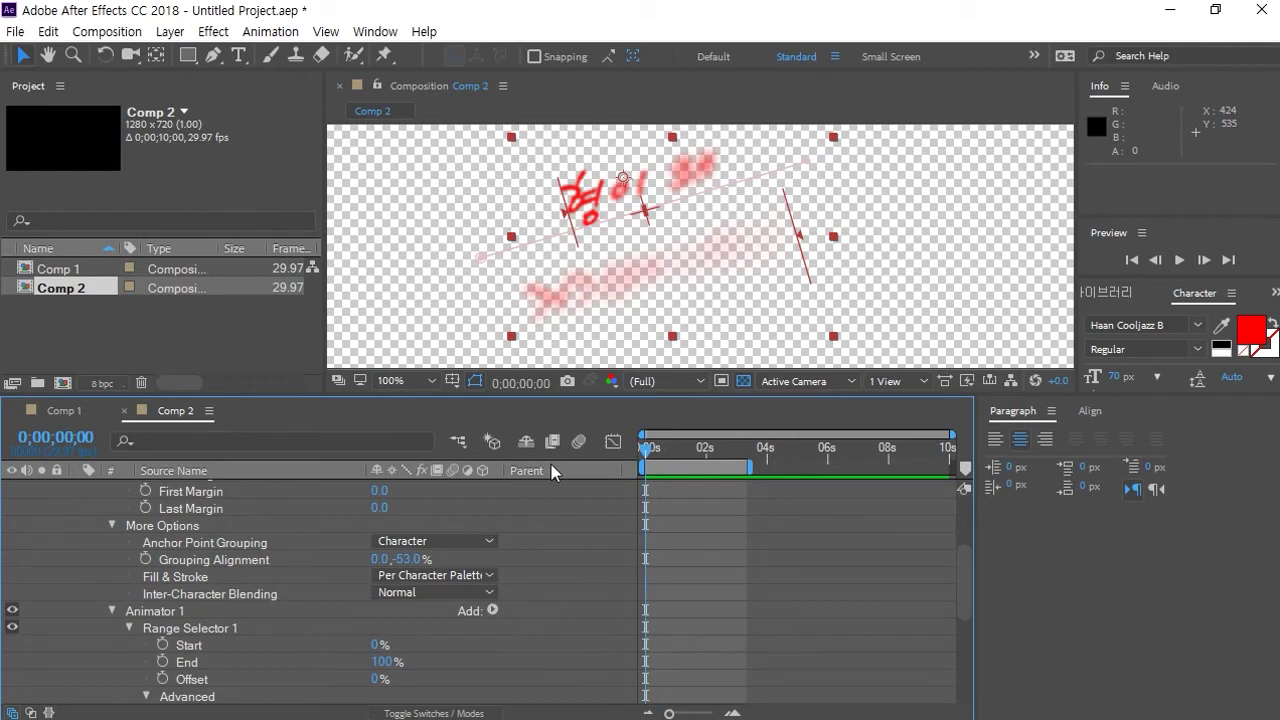
{"action": "scroll", "coordinate": [403, 584], "scroll_direction": "down", "scroll_amount": 1}
{"action": "left_click_drag", "start_coordinate": [378, 627], "coordinate": [188, 645]}
{"action": "left_click", "coordinate": [162, 627]}
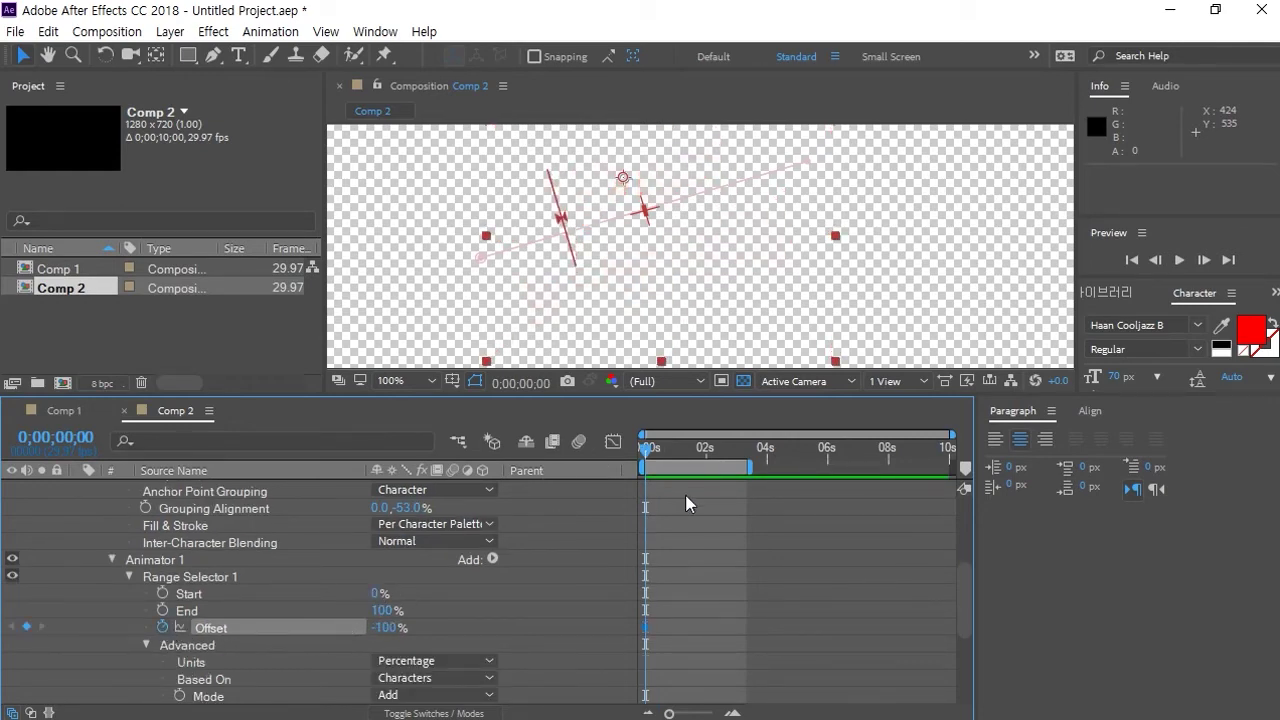
{"action": "left_click", "coordinate": [730, 460]}
{"action": "left_click_drag", "start_coordinate": [380, 627], "coordinate": [696, 613]}
{"action": "left_click", "coordinate": [795, 558]}
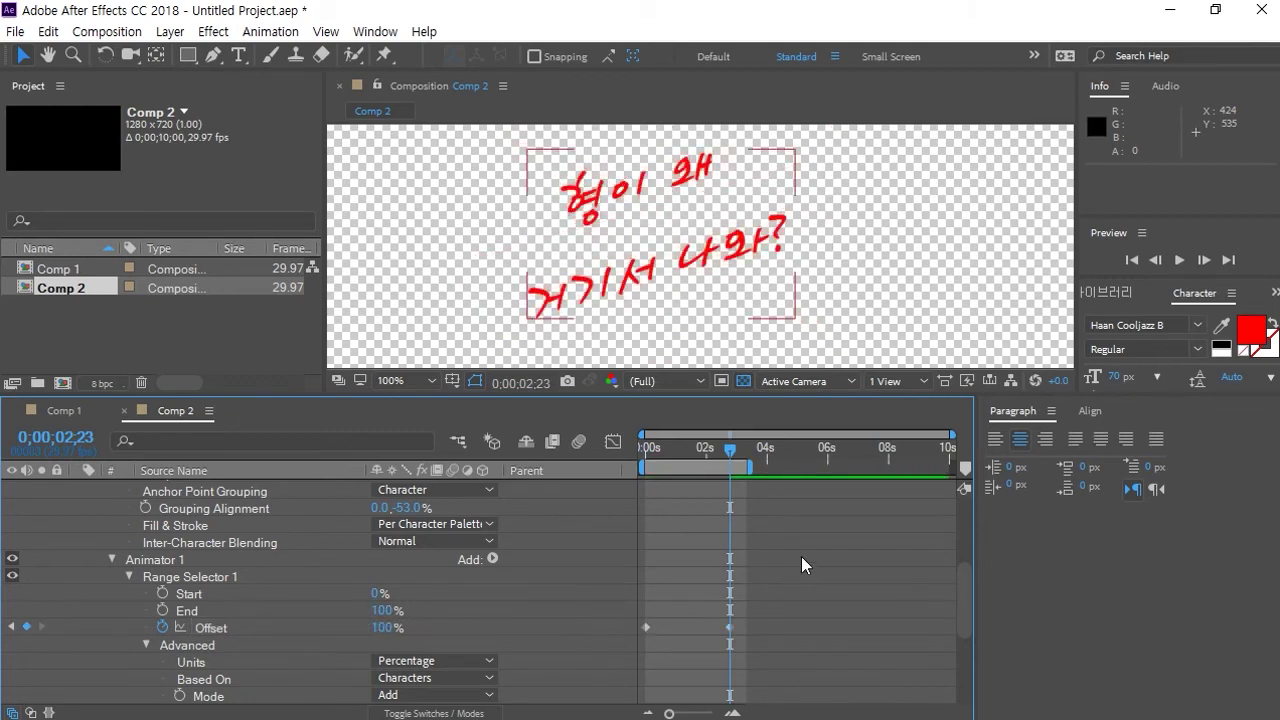
{"action": "key", "text": "space"}
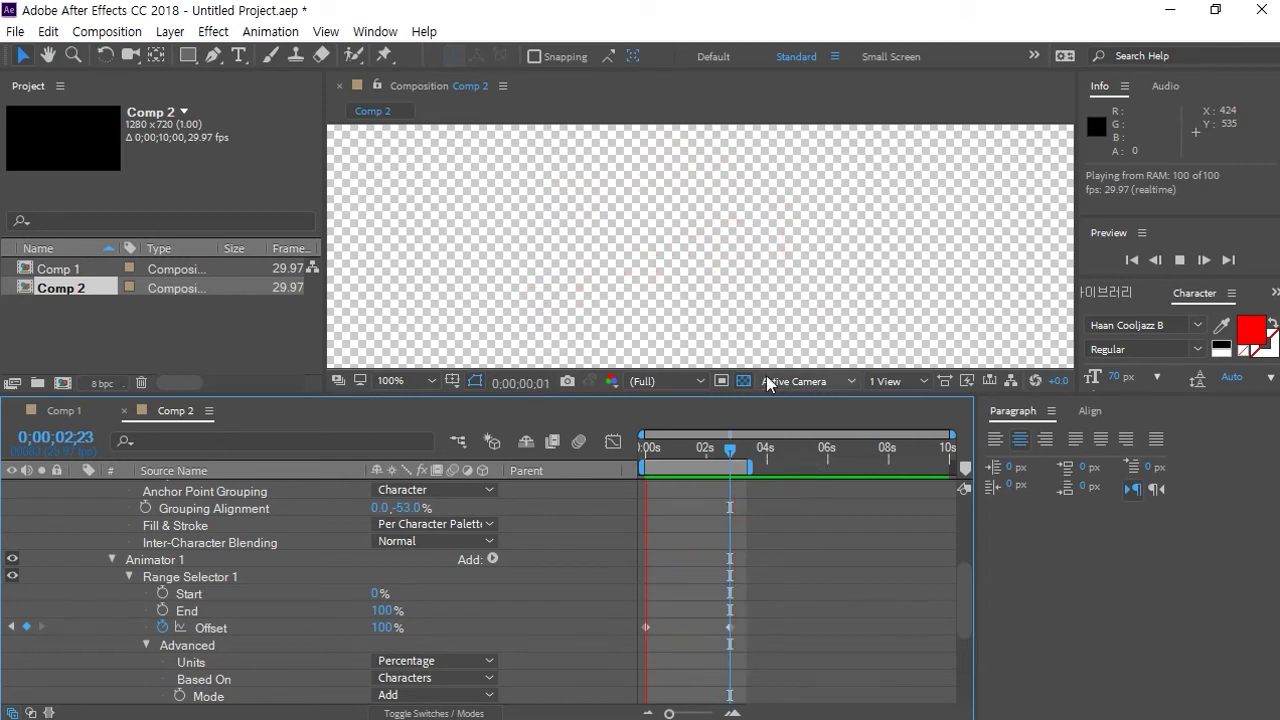
{"action": "key", "text": "space"}
Enlarge the word "왜" to 117 px and reduce the font size of "거기서"
{"action": "left_click", "coordinate": [239, 55]}
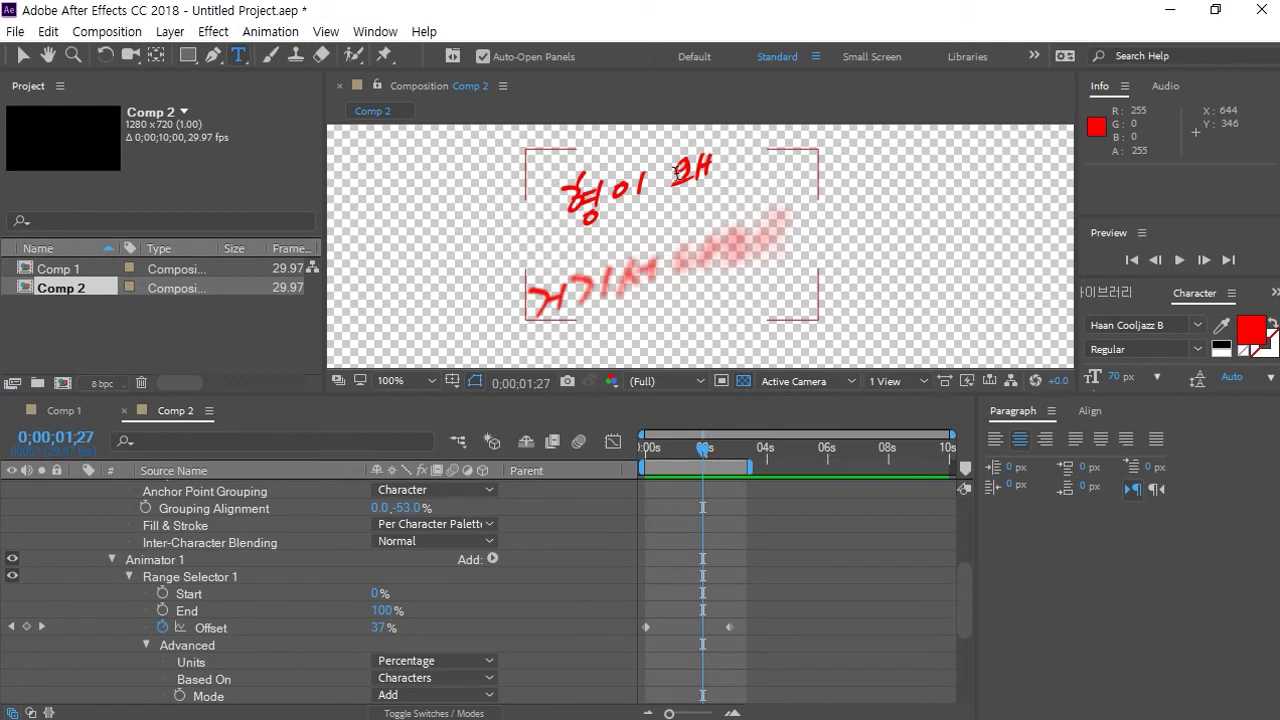
{"action": "double_click", "coordinate": [707, 175]}
{"action": "left_click_drag", "start_coordinate": [1120, 376], "coordinate": [1167, 376]}
{"action": "double_click", "coordinate": [591, 284]}
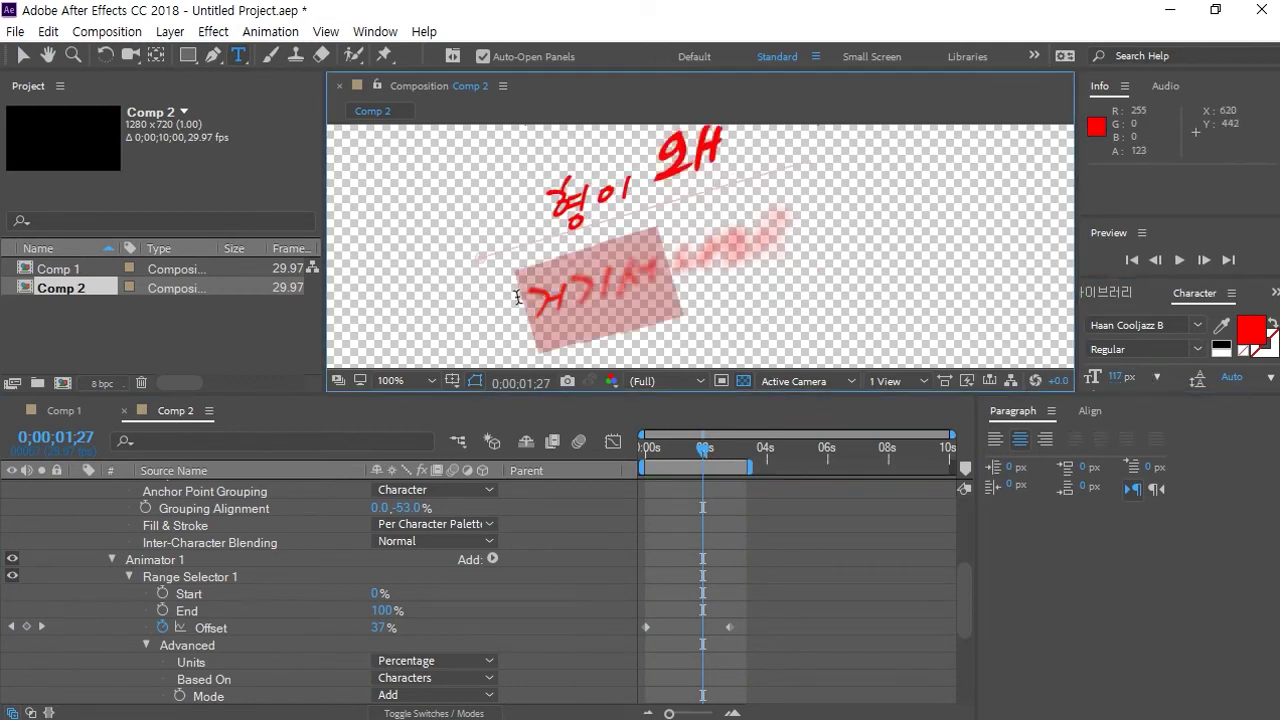
{"action": "left_click_drag", "start_coordinate": [1115, 377], "coordinate": [1080, 376]}
{"action": "double_click", "coordinate": [667, 263]}
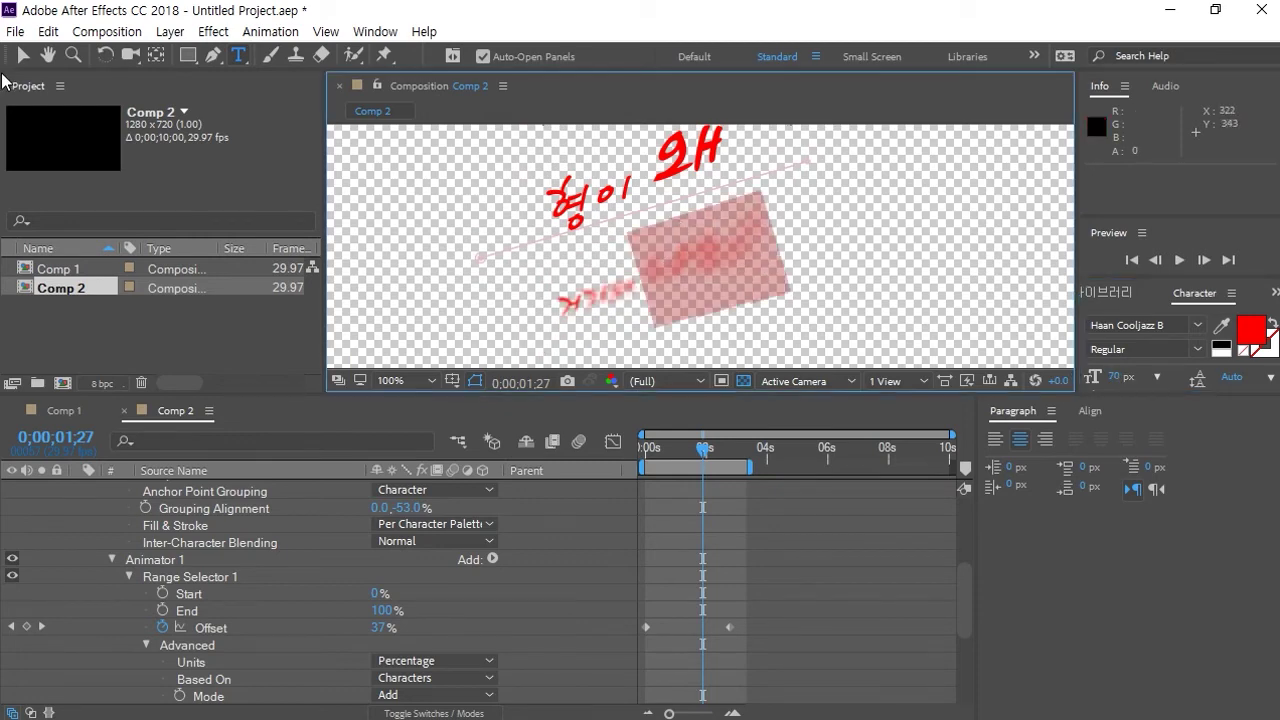
Go to 0;00;02;23 and tighten the leading between the two text lines to 51 px
{"action": "left_click", "coordinate": [23, 57]}
{"action": "key", "text": "k"}
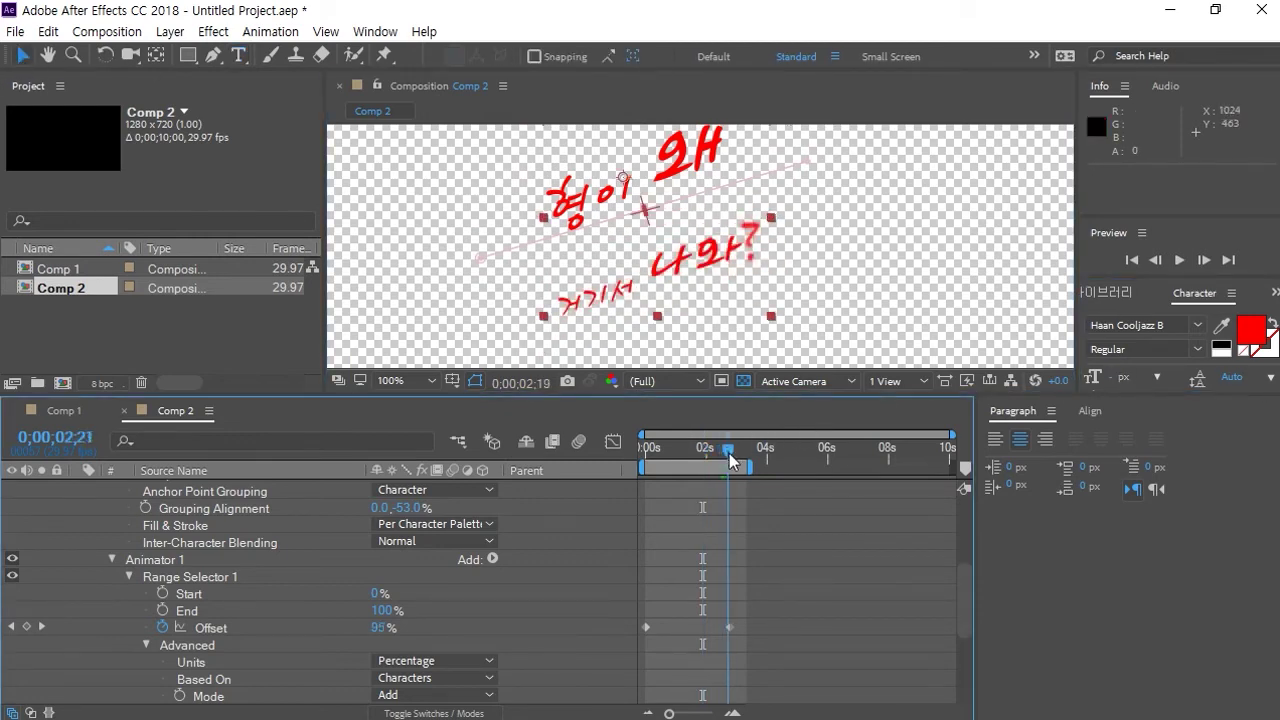
{"action": "left_click", "coordinate": [1227, 388]}
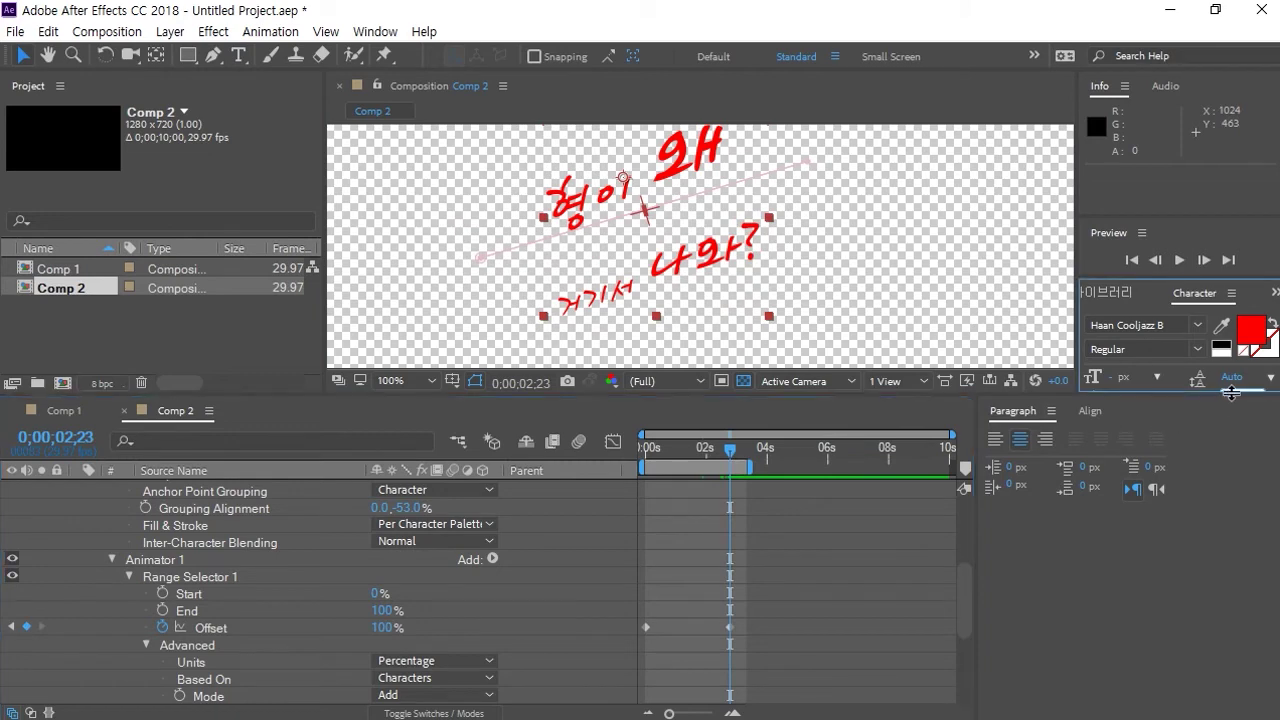
{"action": "left_click_drag", "start_coordinate": [1230, 396], "coordinate": [1227, 436]}
{"action": "left_click_drag", "start_coordinate": [1230, 377], "coordinate": [1110, 380]}
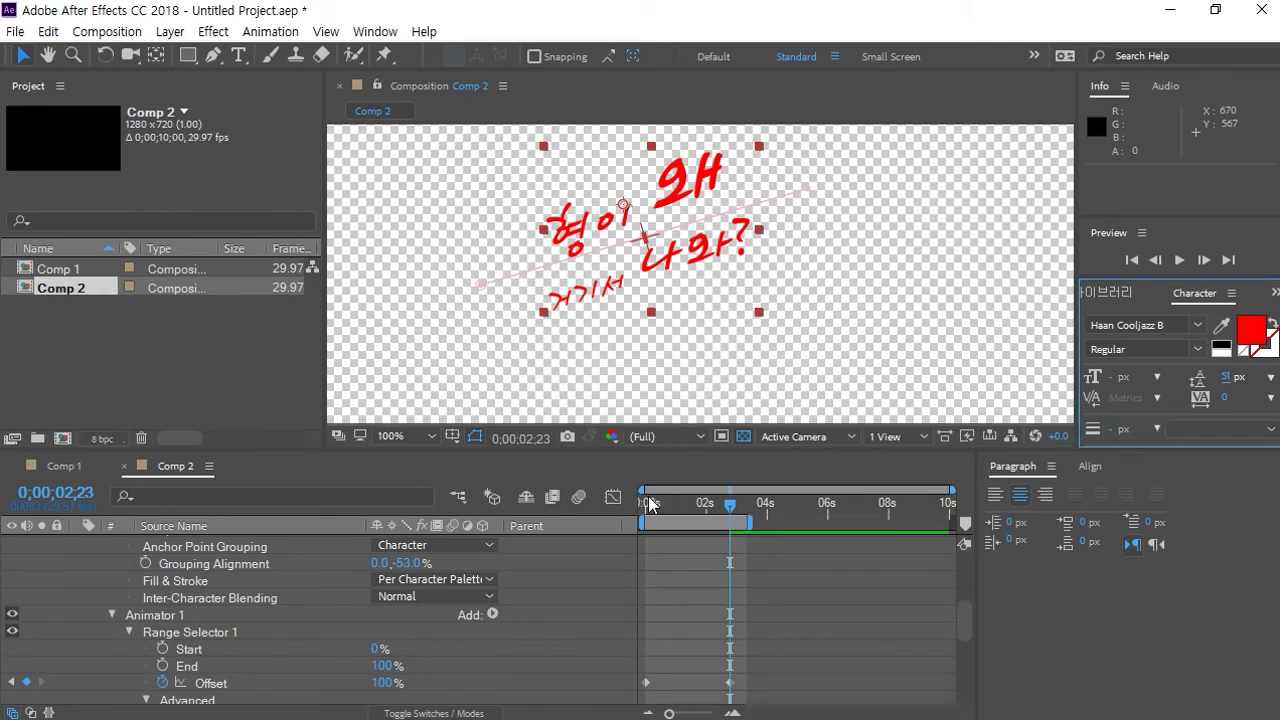
{"action": "left_click_drag", "start_coordinate": [684, 452], "coordinate": [689, 373]}
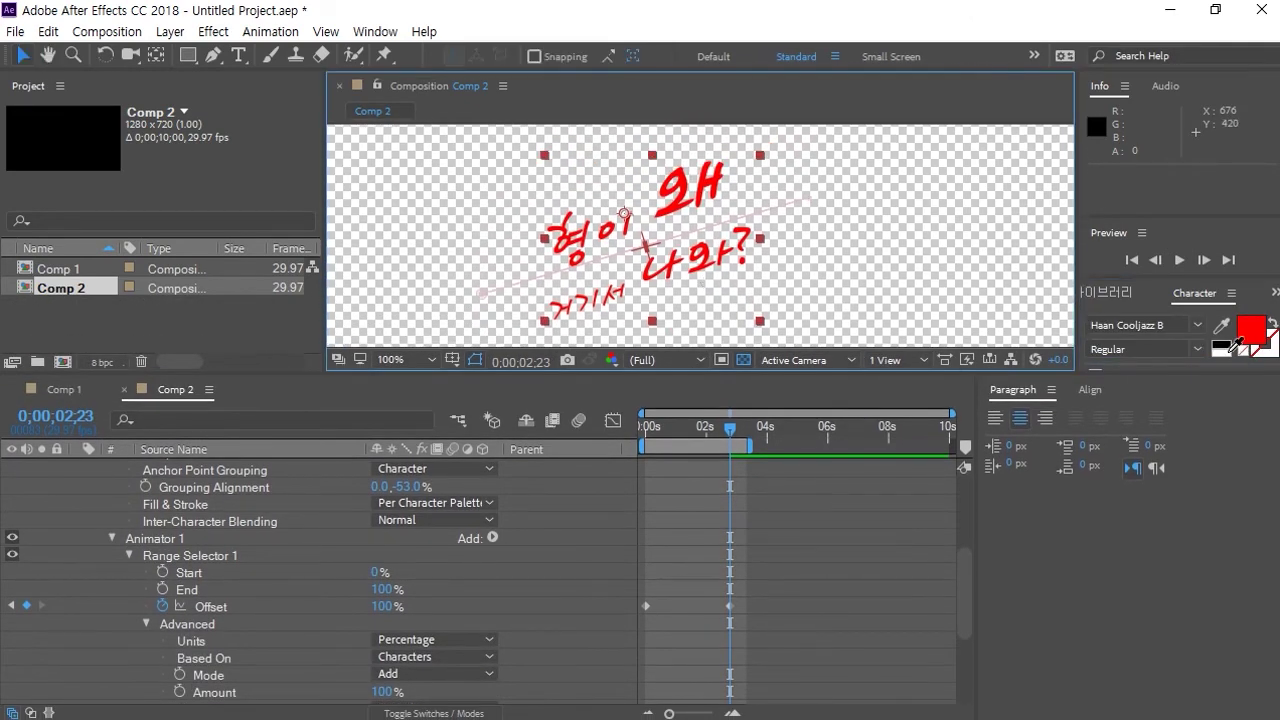
Deselect the Korean text layer, preview its animation and stop at 0;00;01;17
{"action": "left_click", "coordinate": [823, 556]}
{"action": "key", "text": "space"}
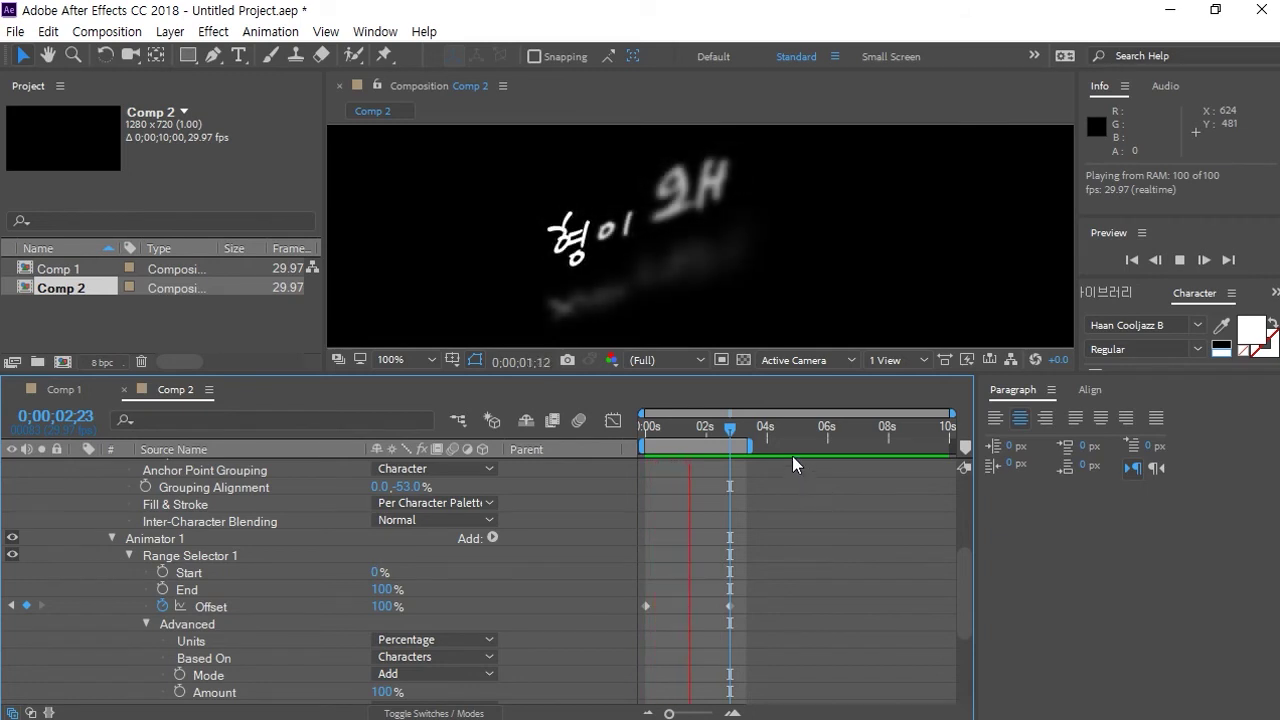
{"action": "left_click", "coordinate": [695, 432]}
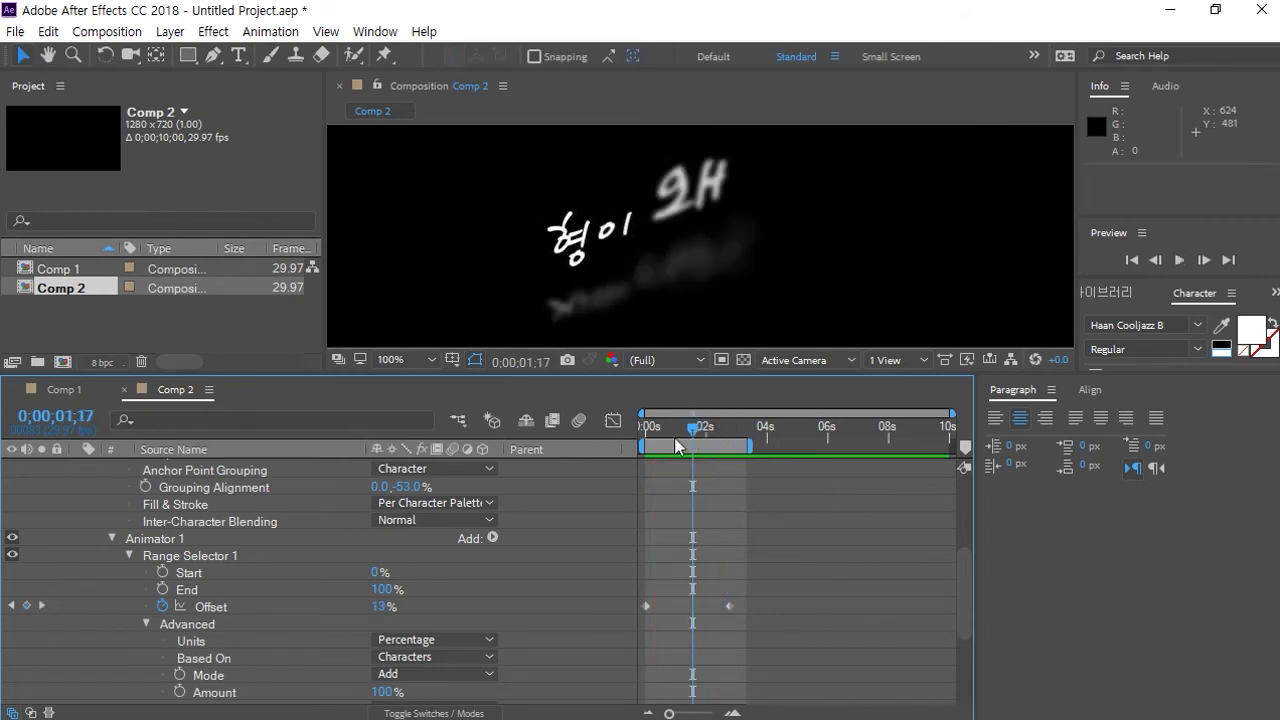
Turn on Randomize Order in Range Selector 1's Advanced options and preview the animation
{"action": "scroll", "coordinate": [273, 570], "scroll_direction": "down", "scroll_amount": 5}
{"action": "left_click", "coordinate": [246, 595]}
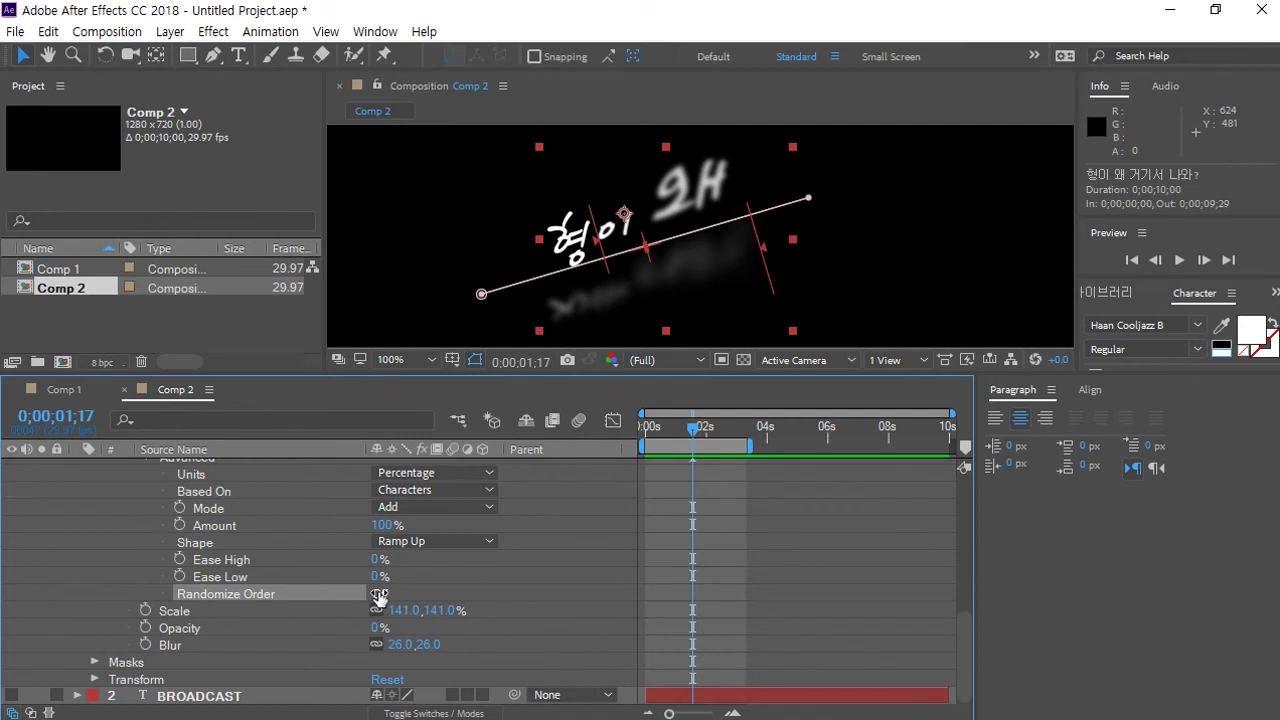
{"action": "left_click", "coordinate": [379, 594]}
{"action": "left_click", "coordinate": [607, 544]}
{"action": "key", "text": "space"}
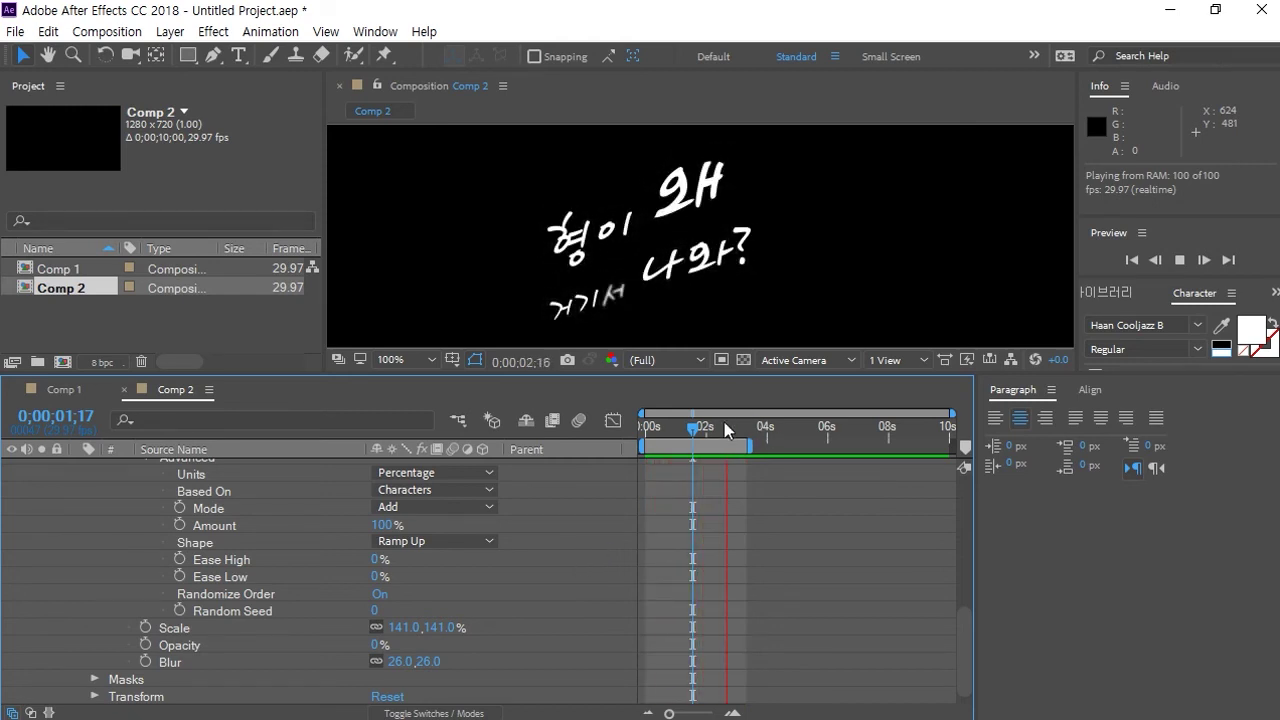
Go to 0;00;03;09 and add an Outer Glow layer style to the Korean text layer
{"action": "left_click_drag", "start_coordinate": [722, 430], "coordinate": [746, 435]}
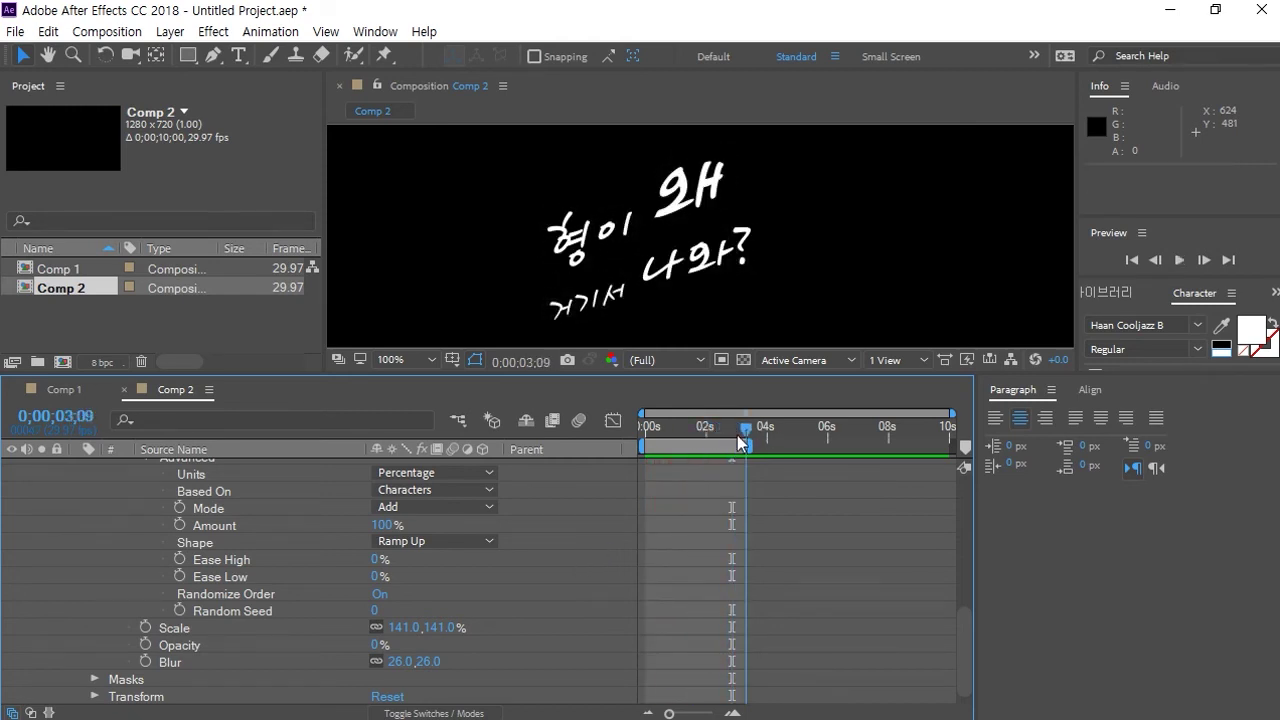
{"action": "left_click", "coordinate": [181, 36]}
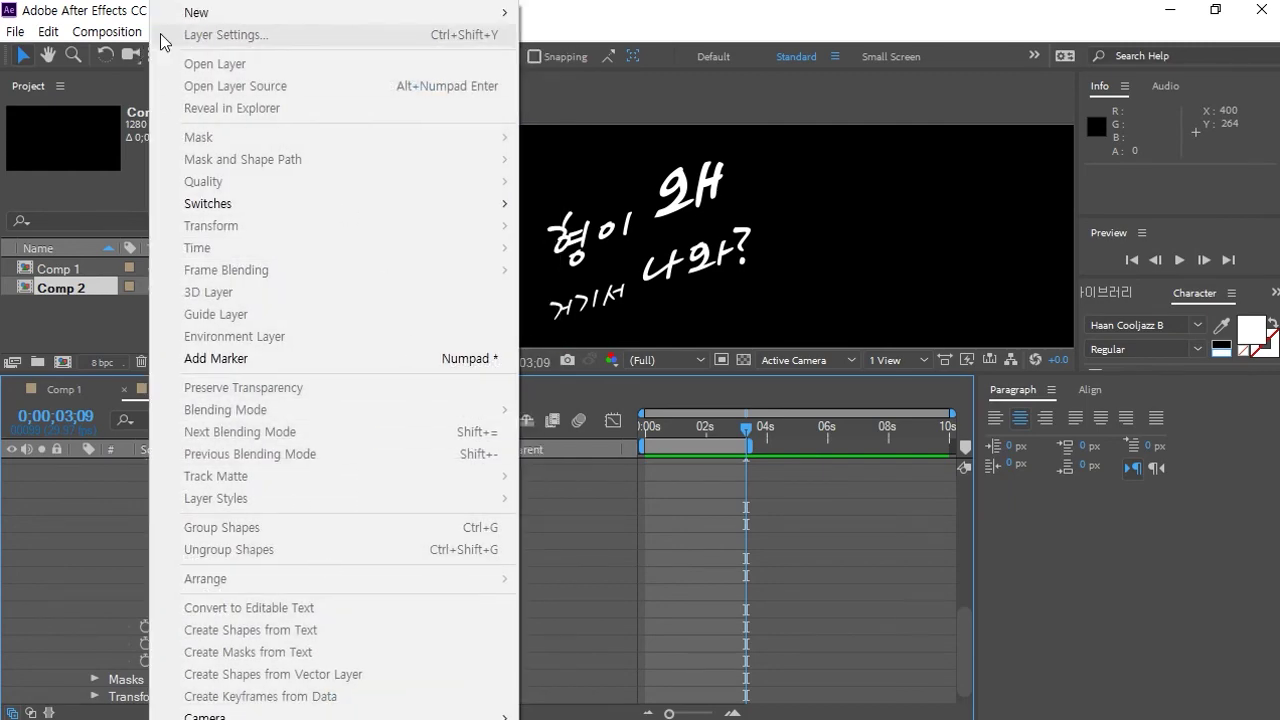
{"action": "left_click", "coordinate": [776, 530]}
{"action": "scroll", "coordinate": [652, 492], "scroll_direction": "up", "scroll_amount": 7}
{"action": "left_click", "coordinate": [677, 466]}
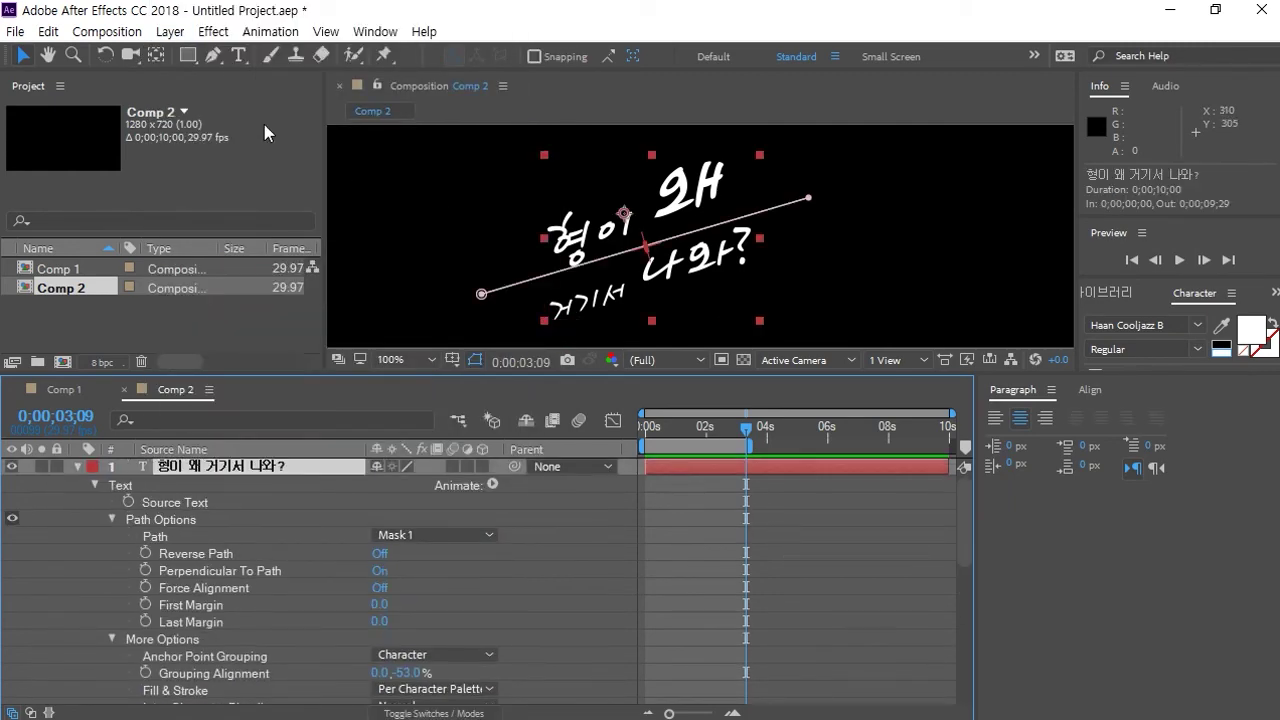
{"action": "left_click", "coordinate": [170, 31]}
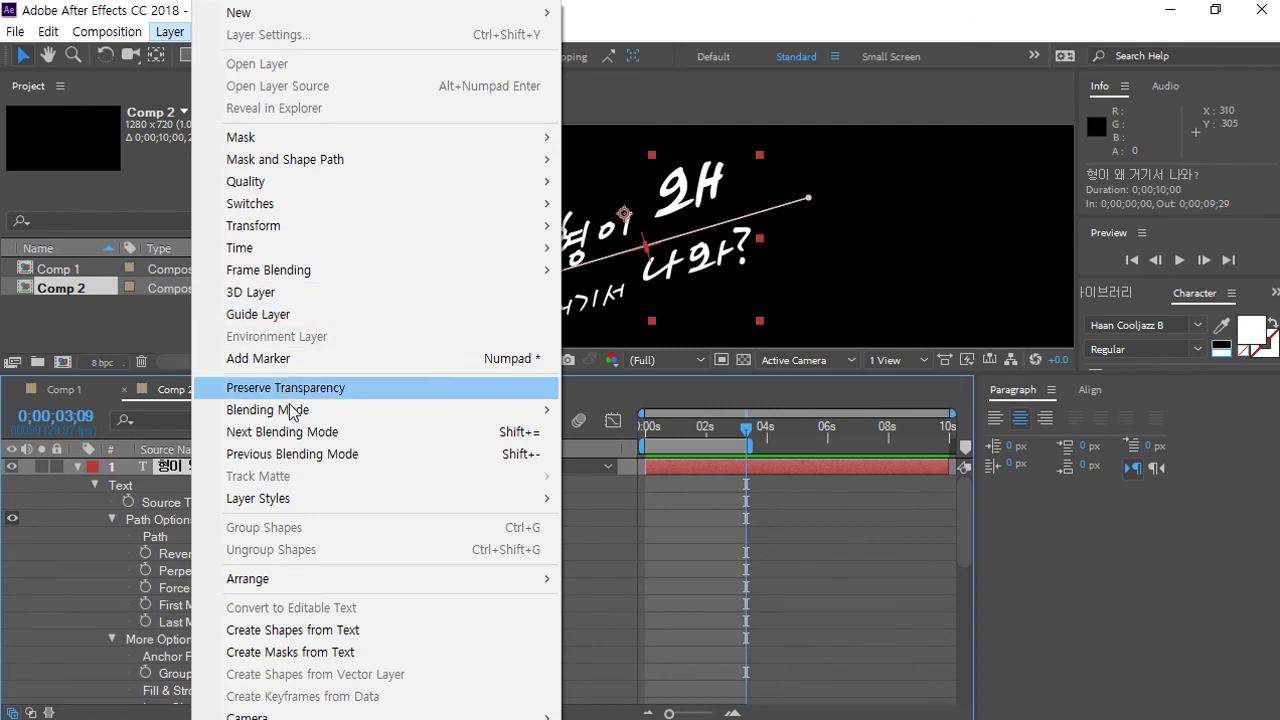
{"action": "mouse_move", "coordinate": [316, 500]}
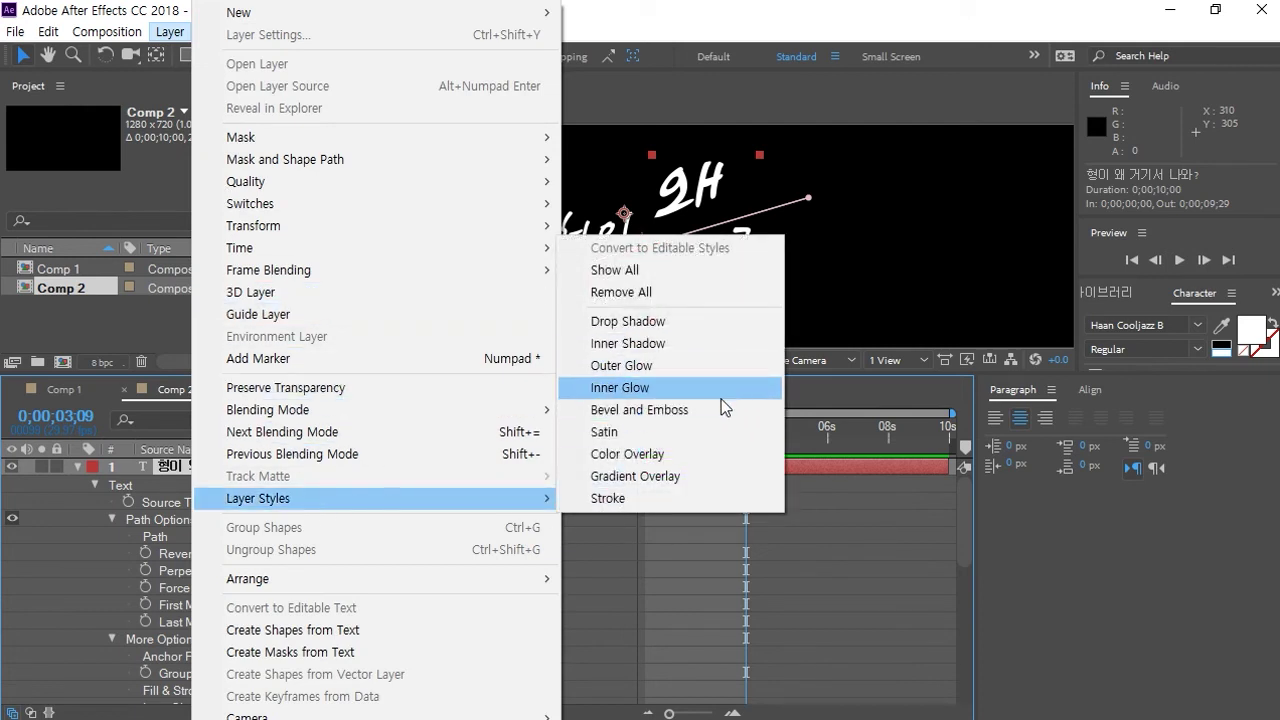
{"action": "left_click", "coordinate": [697, 368]}
Set the Outer Glow color of the Korean text layer to magenta FF00D8
{"action": "scroll", "coordinate": [671, 219], "scroll_direction": "up", "scroll_amount": 5}
{"action": "key", "text": "v"}
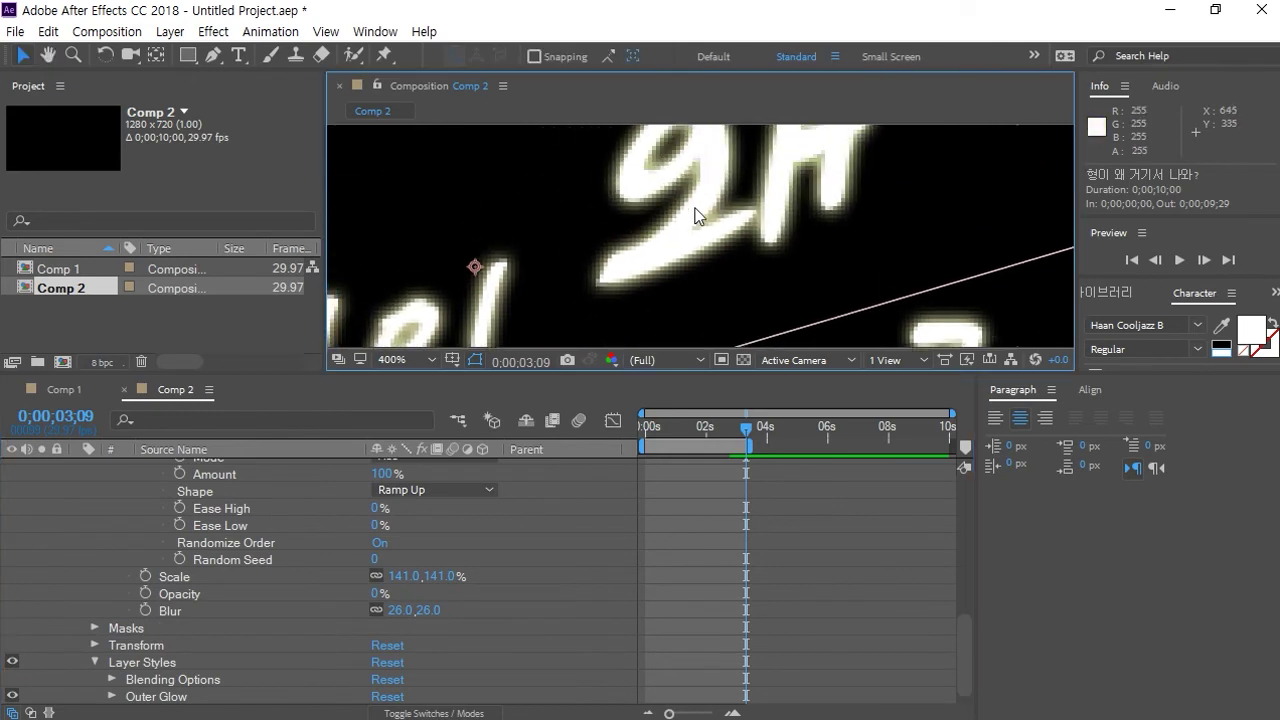
{"action": "scroll", "coordinate": [161, 580], "scroll_direction": "up", "scroll_amount": 10}
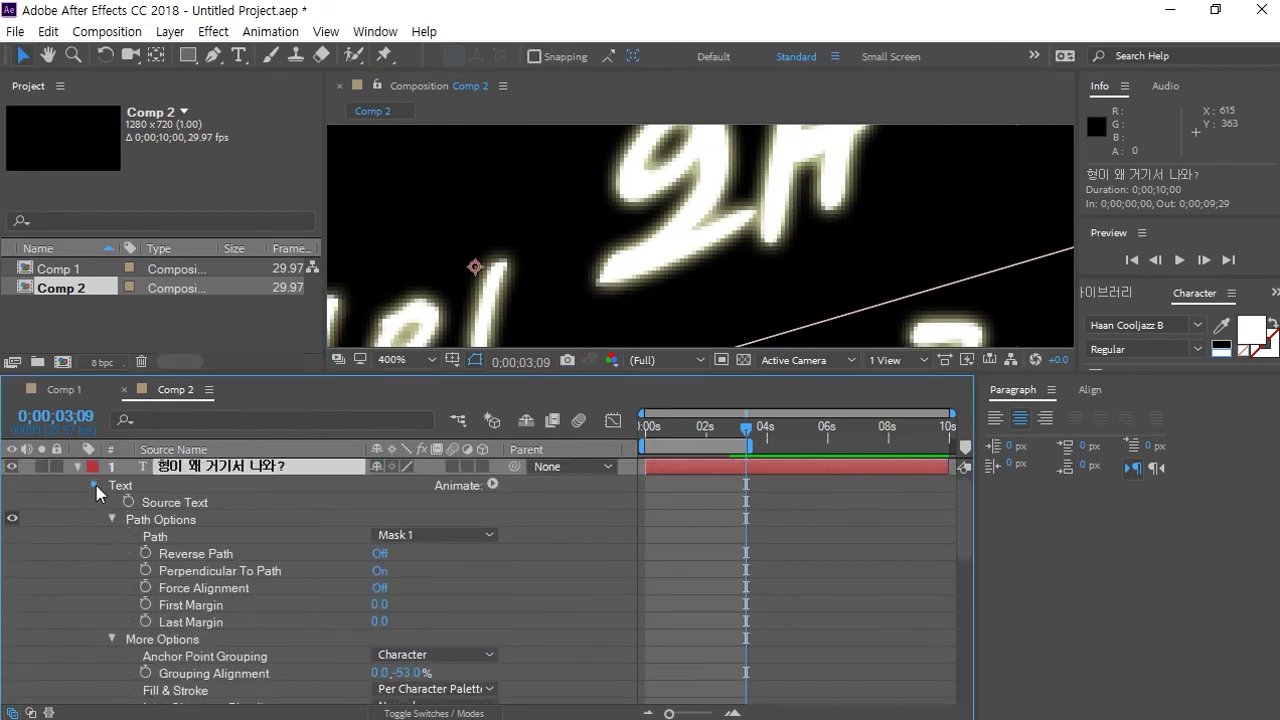
{"action": "left_click", "coordinate": [95, 485]}
{"action": "left_click", "coordinate": [111, 570]}
{"action": "scroll", "coordinate": [157, 567], "scroll_direction": "down", "scroll_amount": 3}
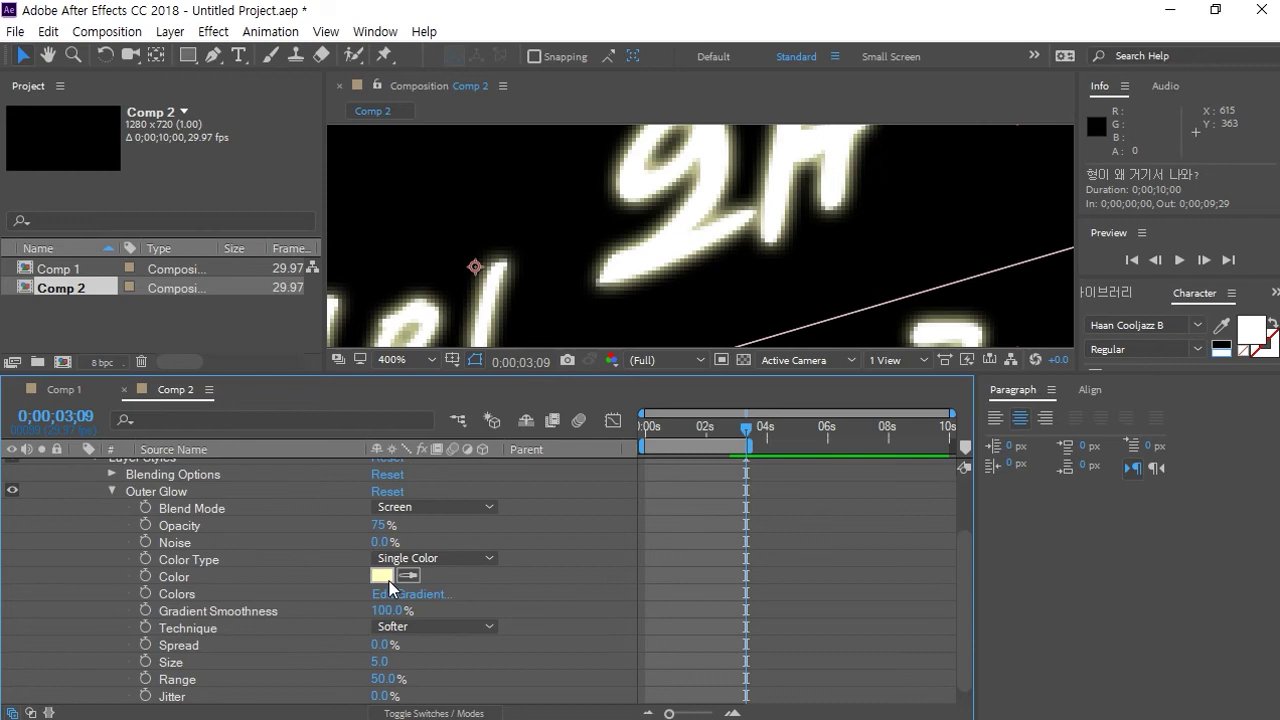
{"action": "left_click", "coordinate": [381, 576]}
{"action": "left_click_drag", "start_coordinate": [389, 376], "coordinate": [392, 288]}
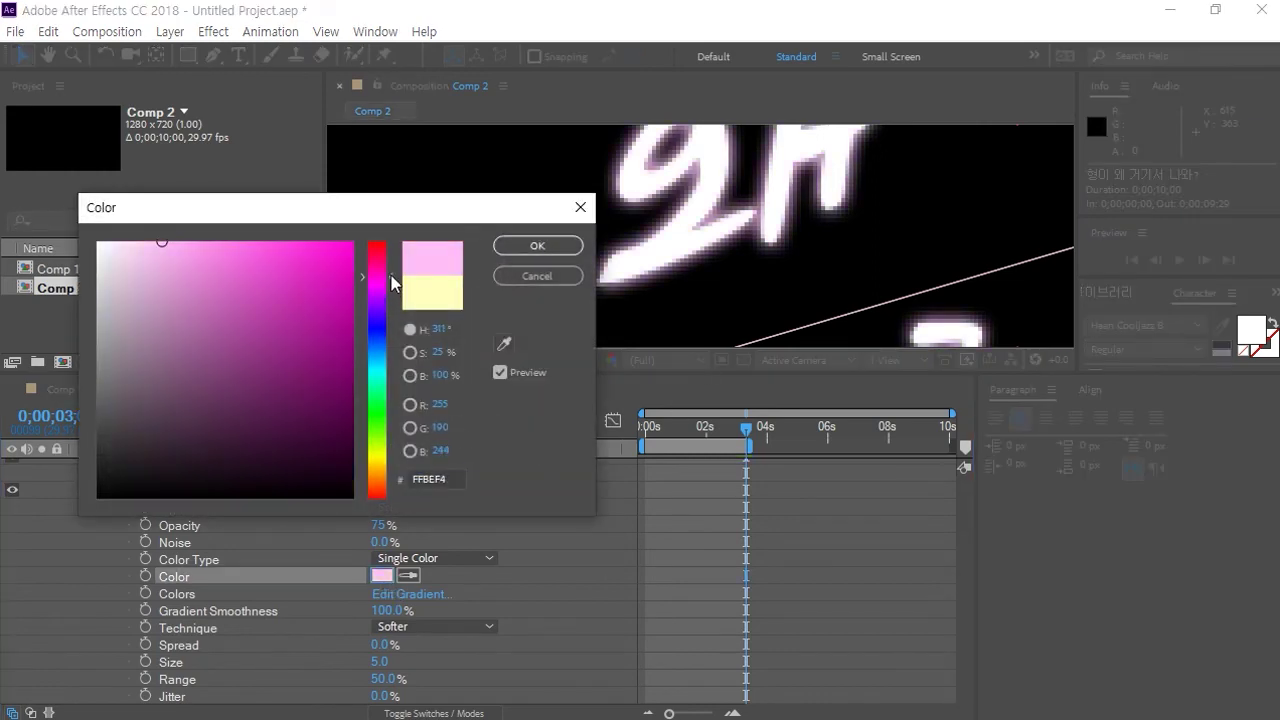
{"action": "left_click", "coordinate": [318, 267]}
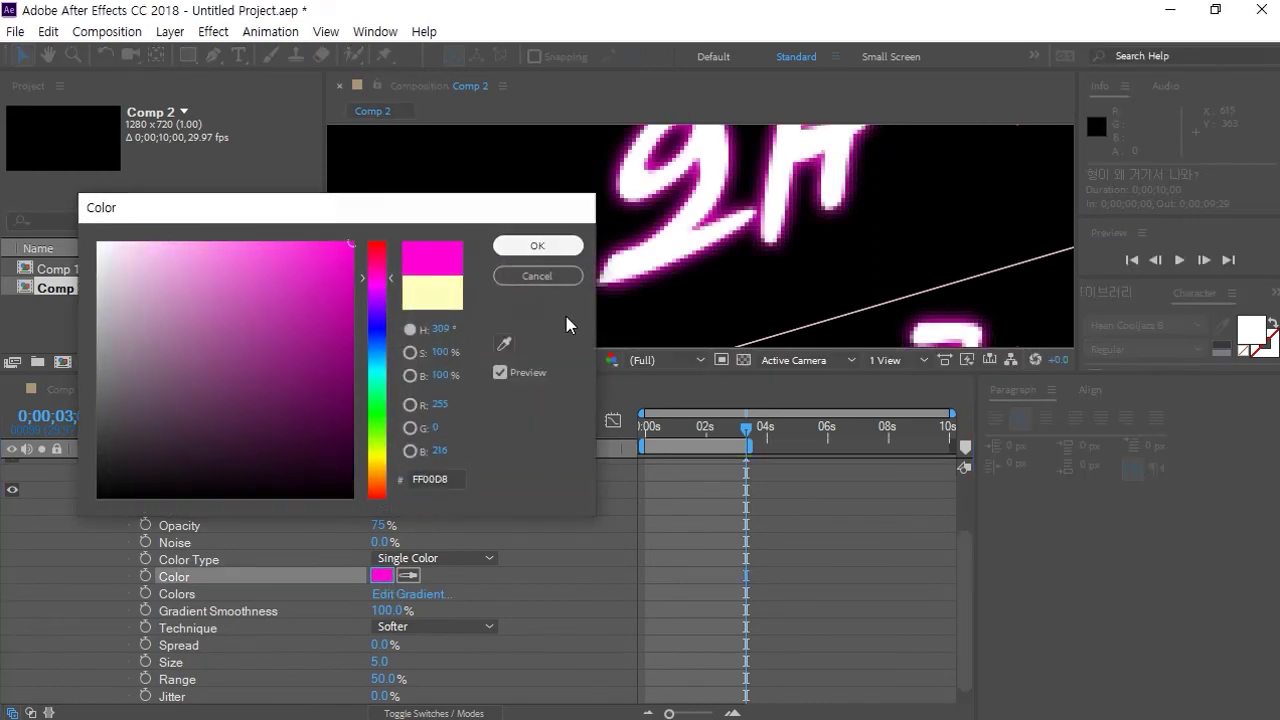
{"action": "left_click", "coordinate": [540, 246]}
Preview the glowing text animation at 100%, then again in an enlarged composition view at 200%
{"action": "scroll", "coordinate": [735, 245], "scroll_direction": "up", "scroll_amount": 2}
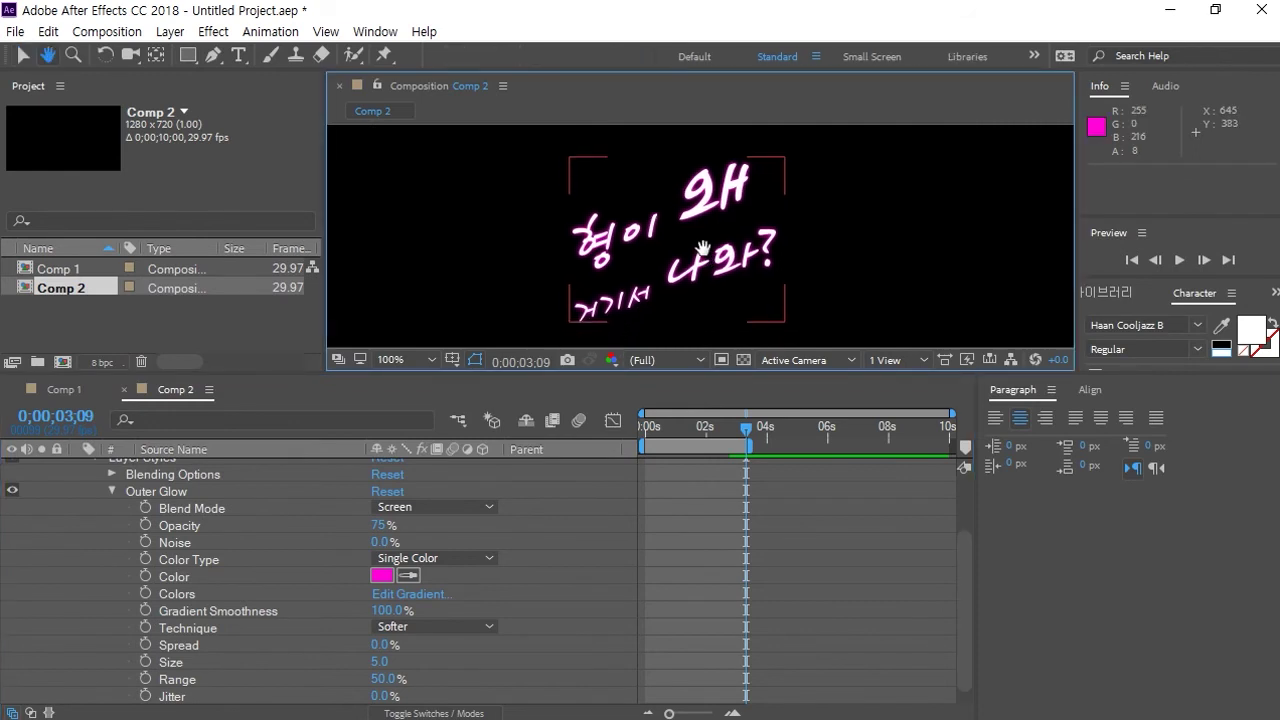
{"action": "key", "text": "space"}
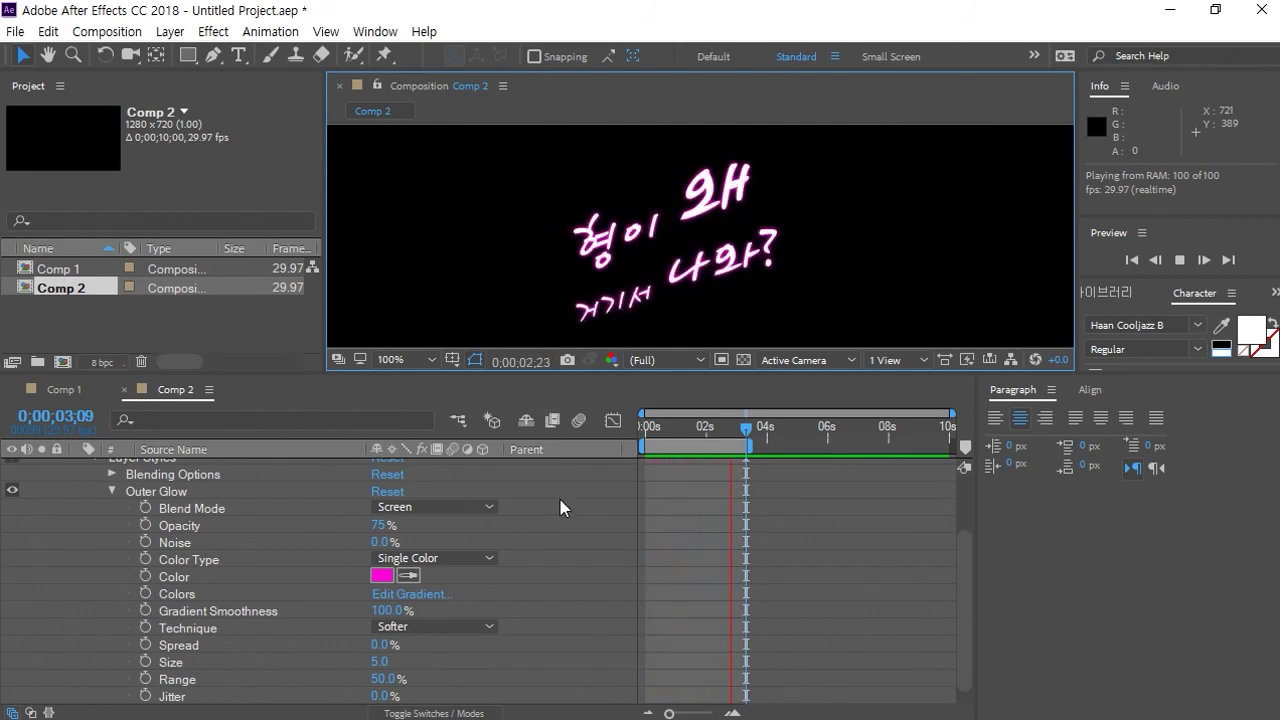
{"action": "key", "text": "space"}
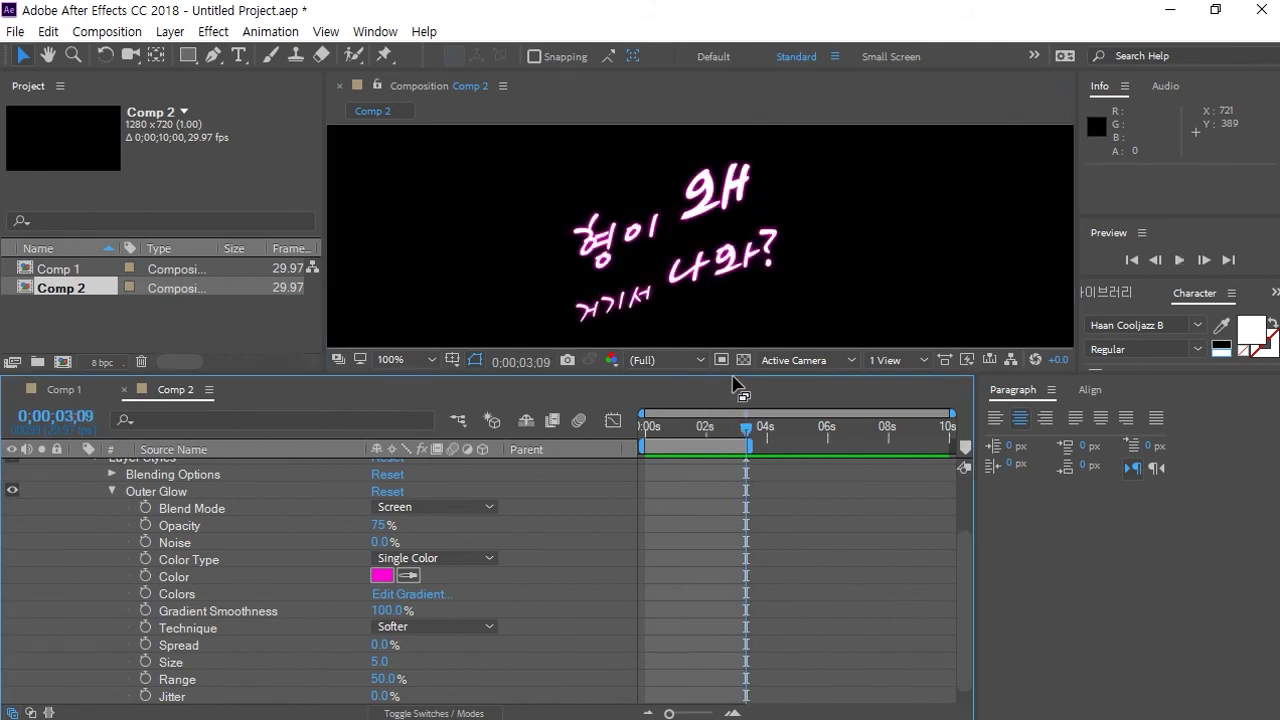
{"action": "left_click_drag", "start_coordinate": [733, 375], "coordinate": [719, 583]}
{"action": "scroll", "coordinate": [666, 356], "scroll_direction": "up", "scroll_amount": 1}
{"action": "left_click_drag", "start_coordinate": [627, 425], "coordinate": [655, 405]}
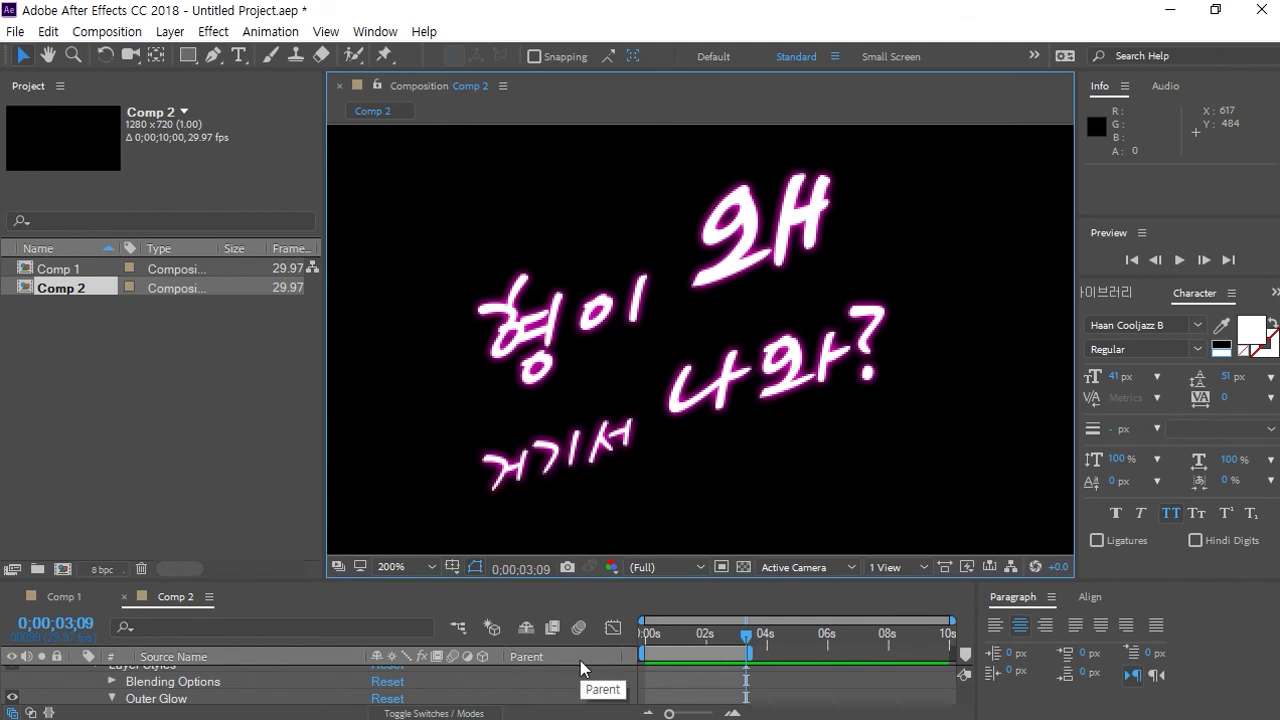
{"action": "key", "text": "space"}
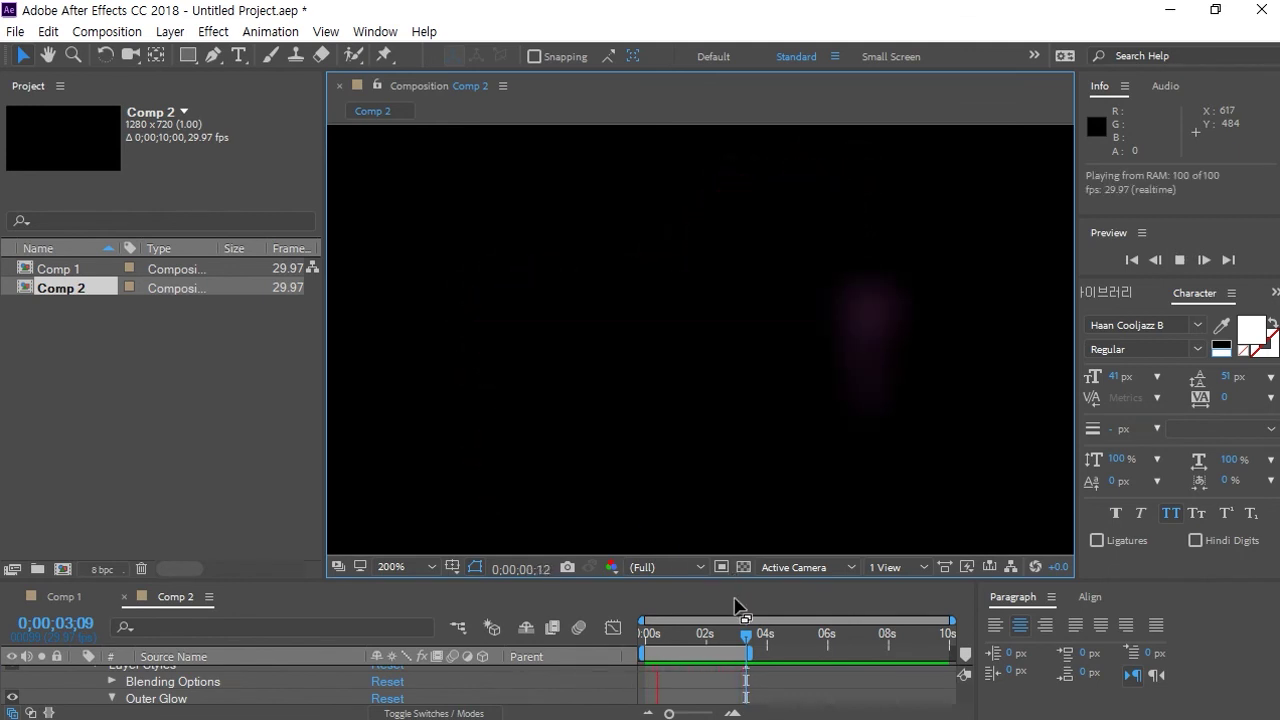
{"action": "key", "text": "space"}
Enlarge the timeline, collapse the Layer Styles, More Options and Path Options groups, and expand Text to examine Animator 1's settings
{"action": "left_click_drag", "start_coordinate": [703, 640], "coordinate": [749, 272]}
{"action": "left_click", "coordinate": [110, 467]}
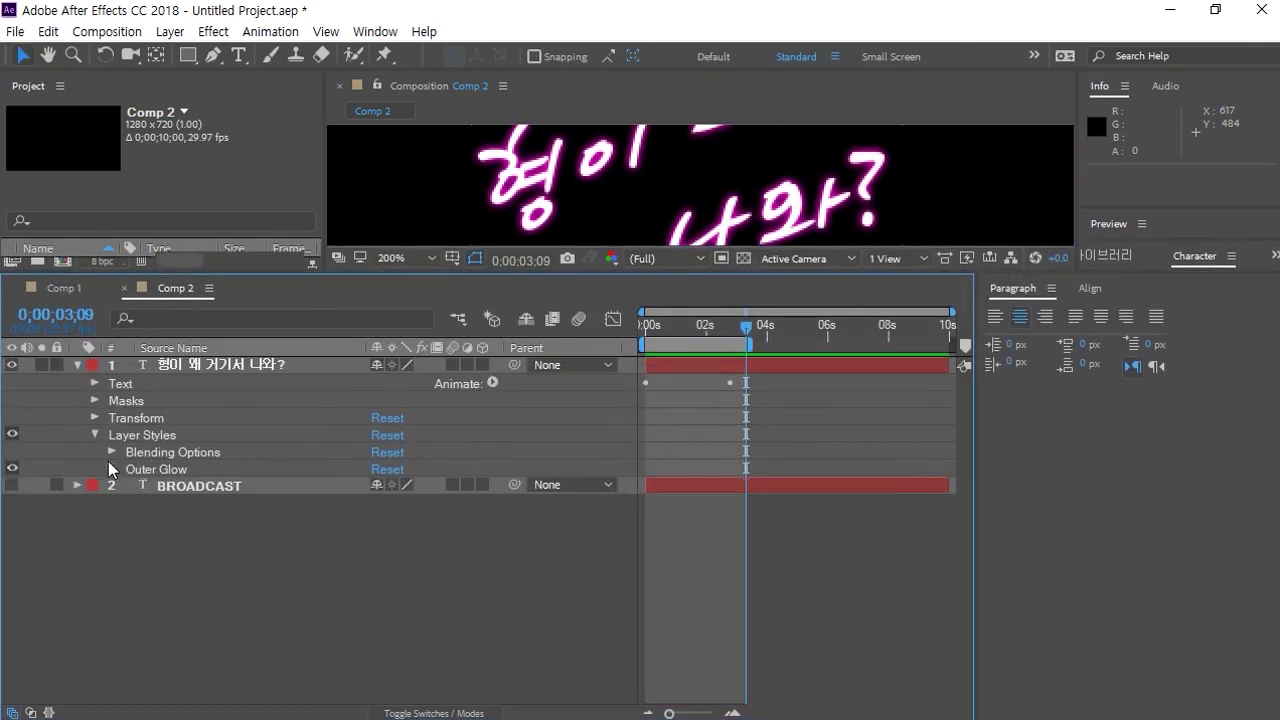
{"action": "left_click", "coordinate": [94, 436]}
{"action": "left_click", "coordinate": [94, 383]}
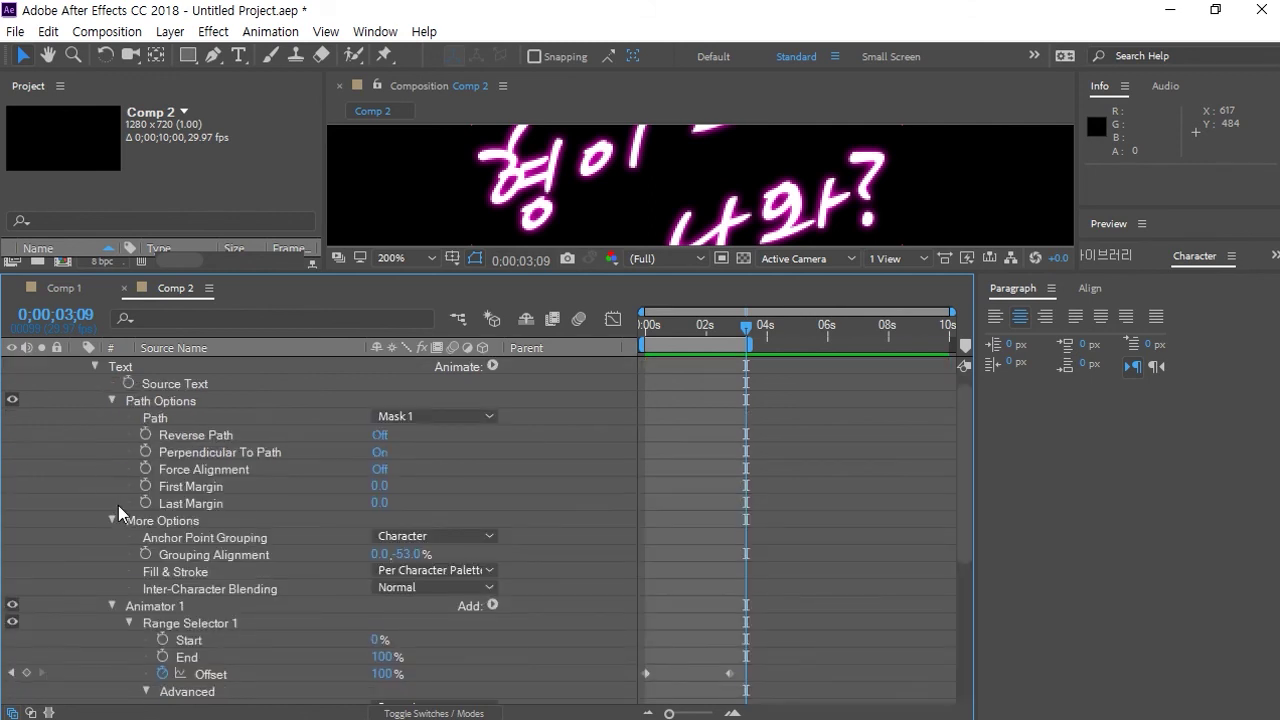
{"action": "left_click", "coordinate": [111, 520]}
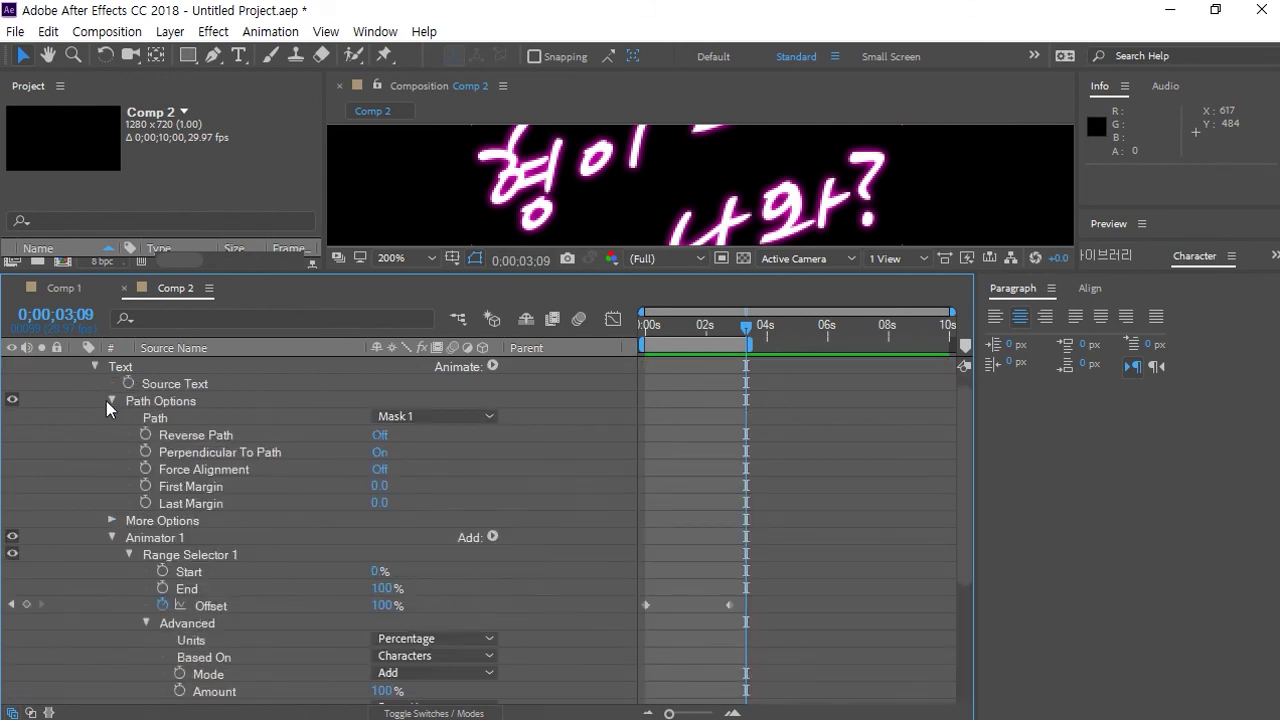
{"action": "left_click", "coordinate": [110, 400]}
{"action": "scroll", "coordinate": [78, 550], "scroll_direction": "down", "scroll_amount": 1}
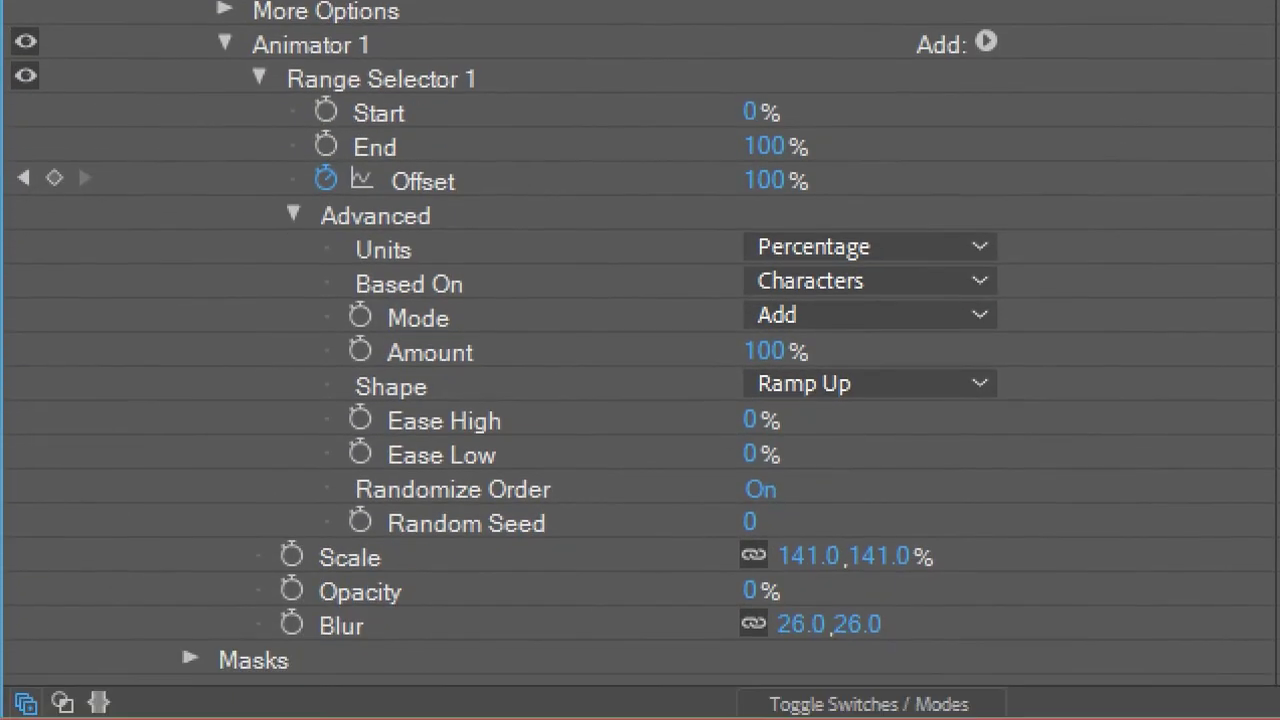
{"action": "left_click_drag", "start_coordinate": [214, 552], "coordinate": [988, 672]}
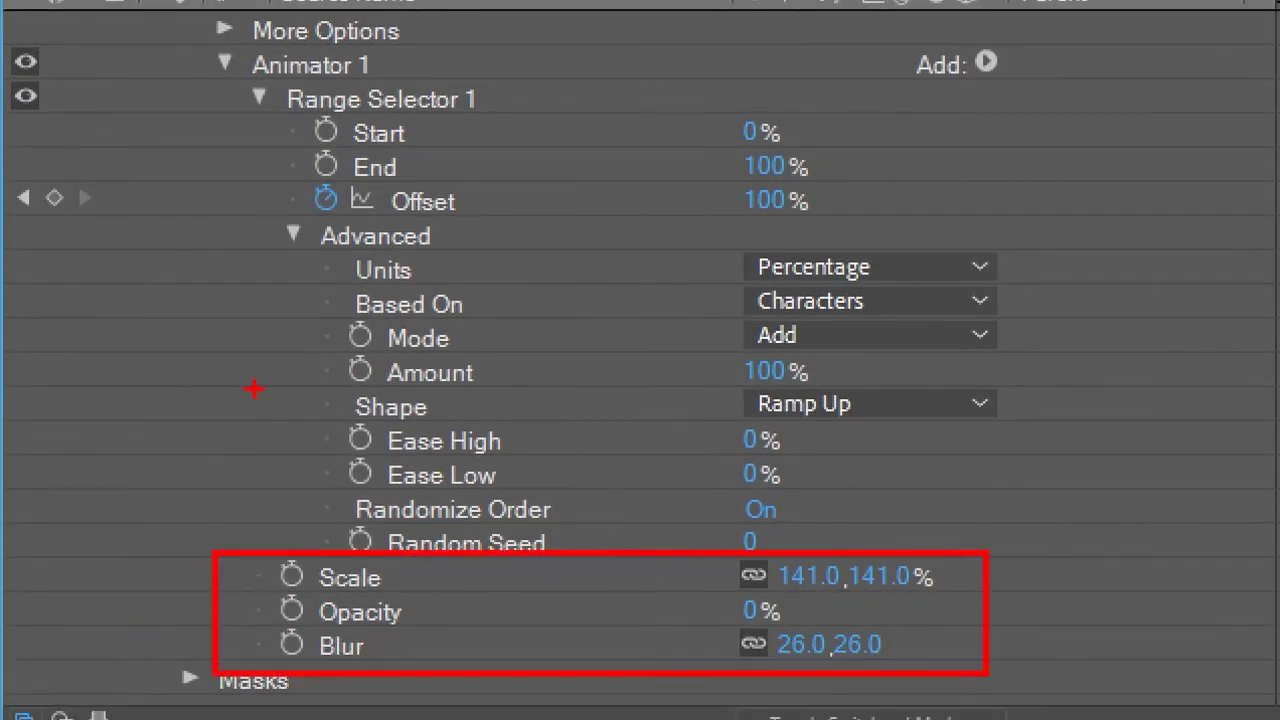
{"action": "left_click_drag", "start_coordinate": [268, 375], "coordinate": [1037, 430]}
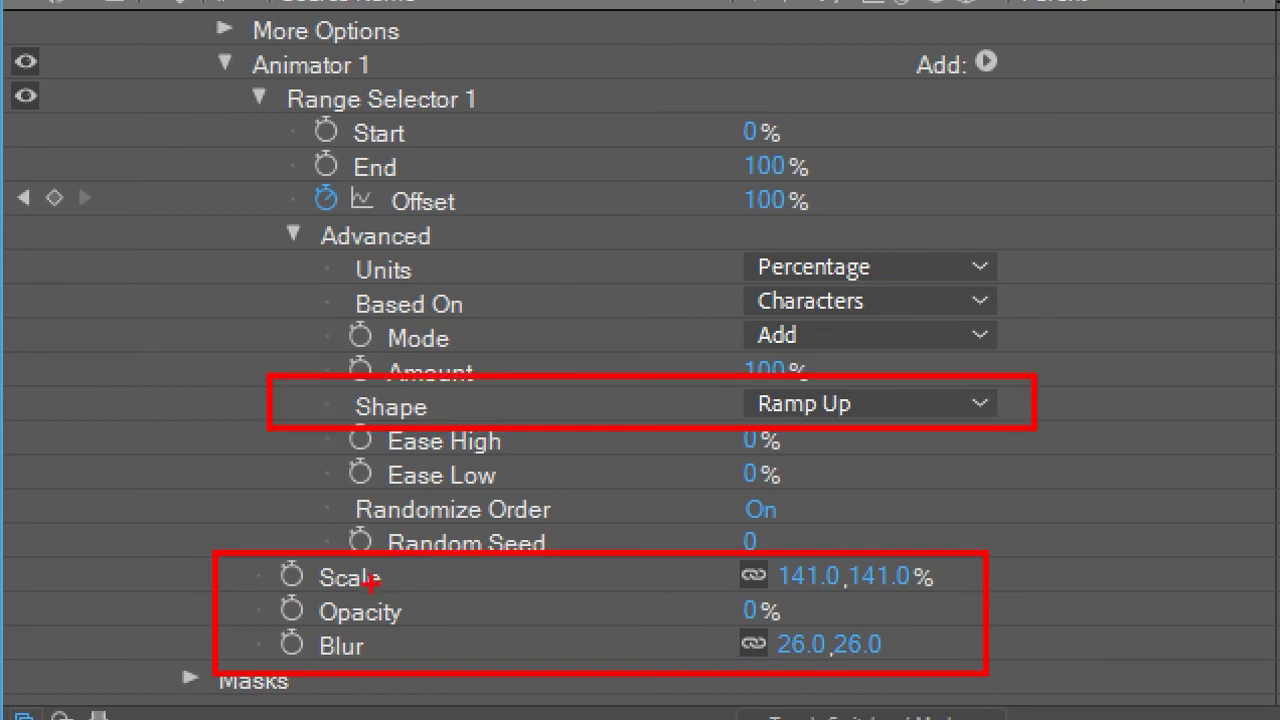
{"action": "left_click_drag", "start_coordinate": [296, 478], "coordinate": [886, 522]}
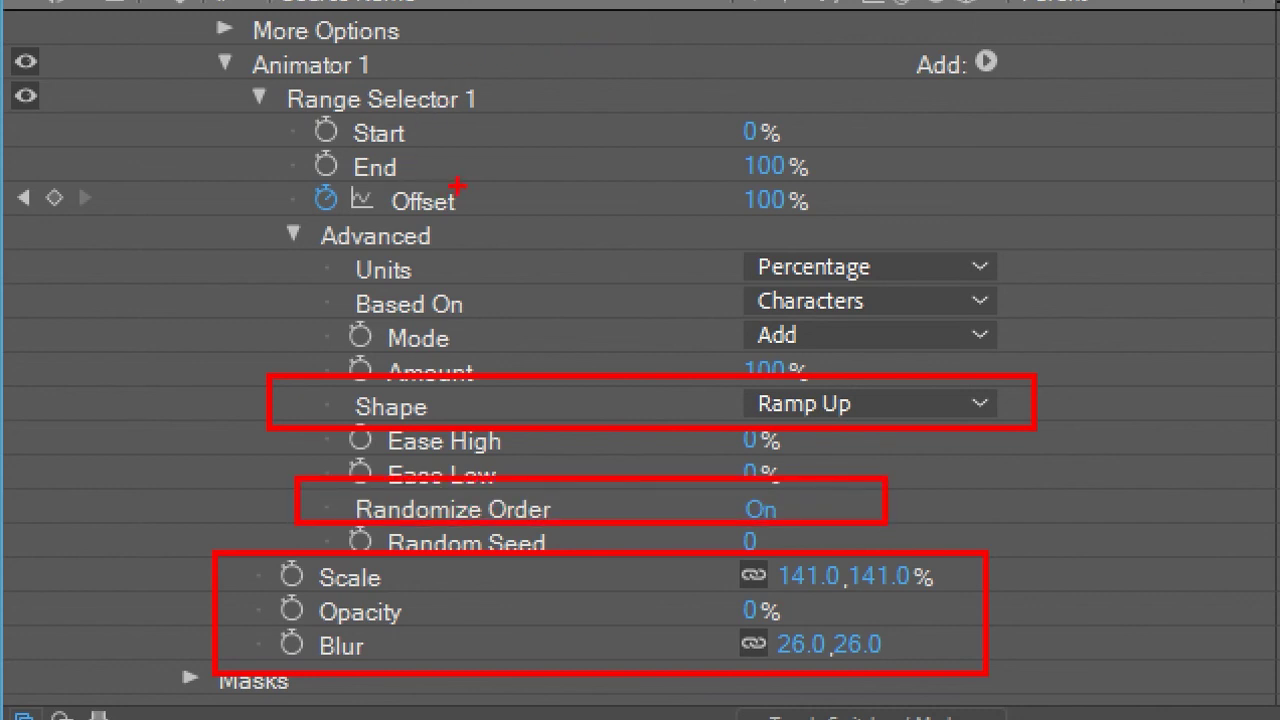
{"action": "left_click_drag", "start_coordinate": [235, 186], "coordinate": [866, 236]}
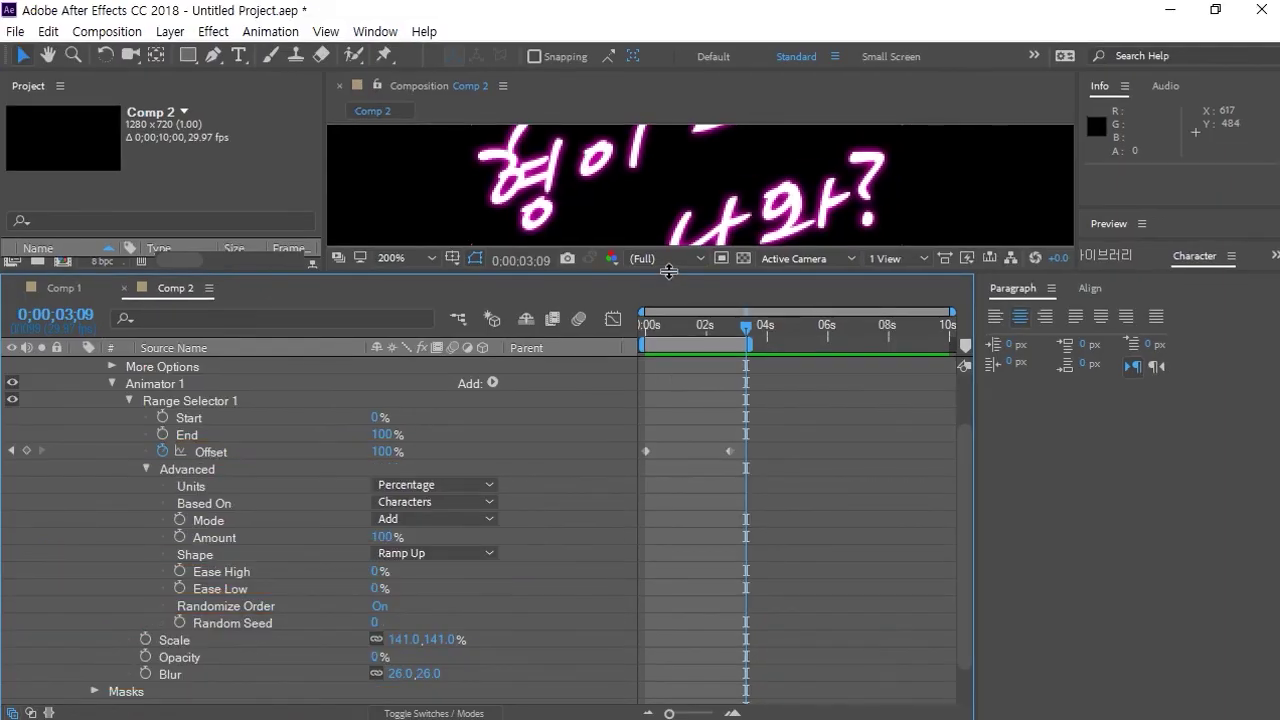
Enlarge the composition view above the timeline to inspect the finished glowing text
{"action": "left_click_drag", "start_coordinate": [668, 272], "coordinate": [668, 476]}
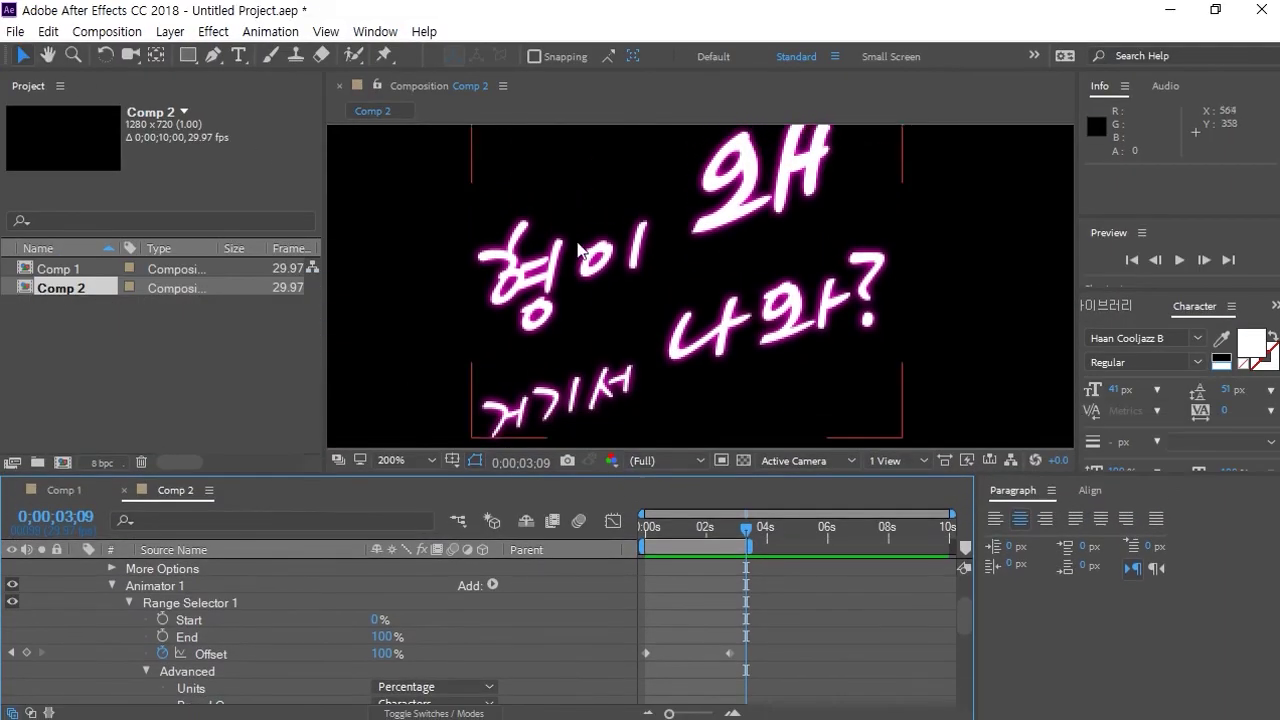